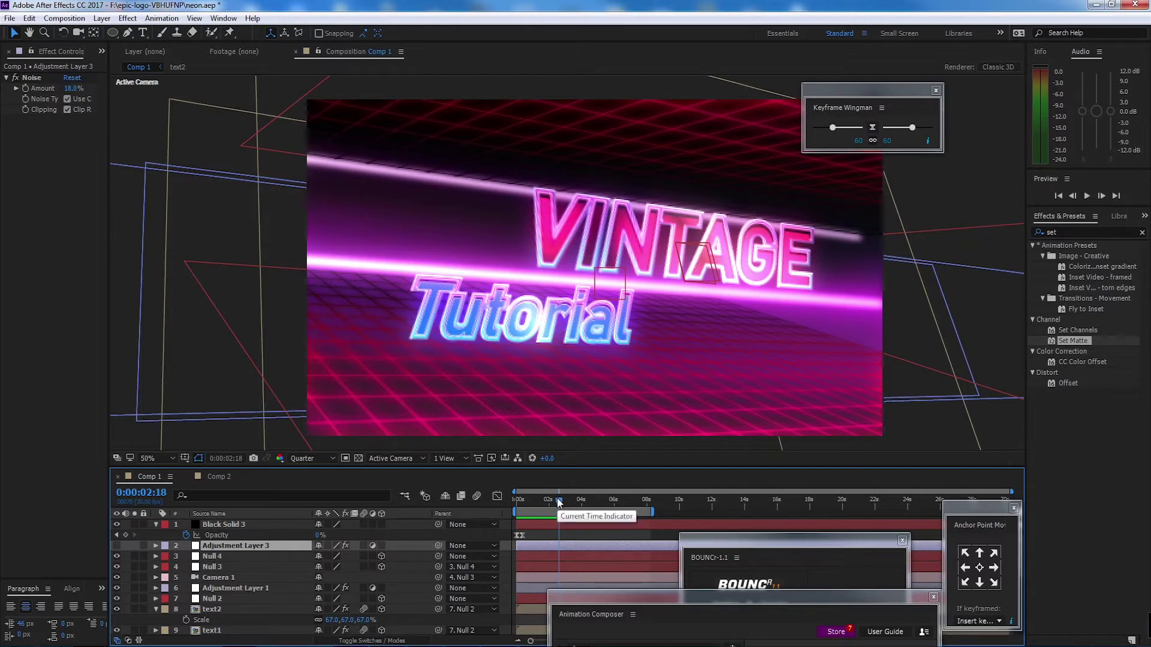
{"action": "mouse_move", "coordinate": [558, 502]}
{"action": "left_mouse_down"}
{"action": "mouse_move", "coordinate": [521, 505]}
{"action": "mouse_move", "coordinate": [549, 506]}
{"action": "left_mouse_up"}
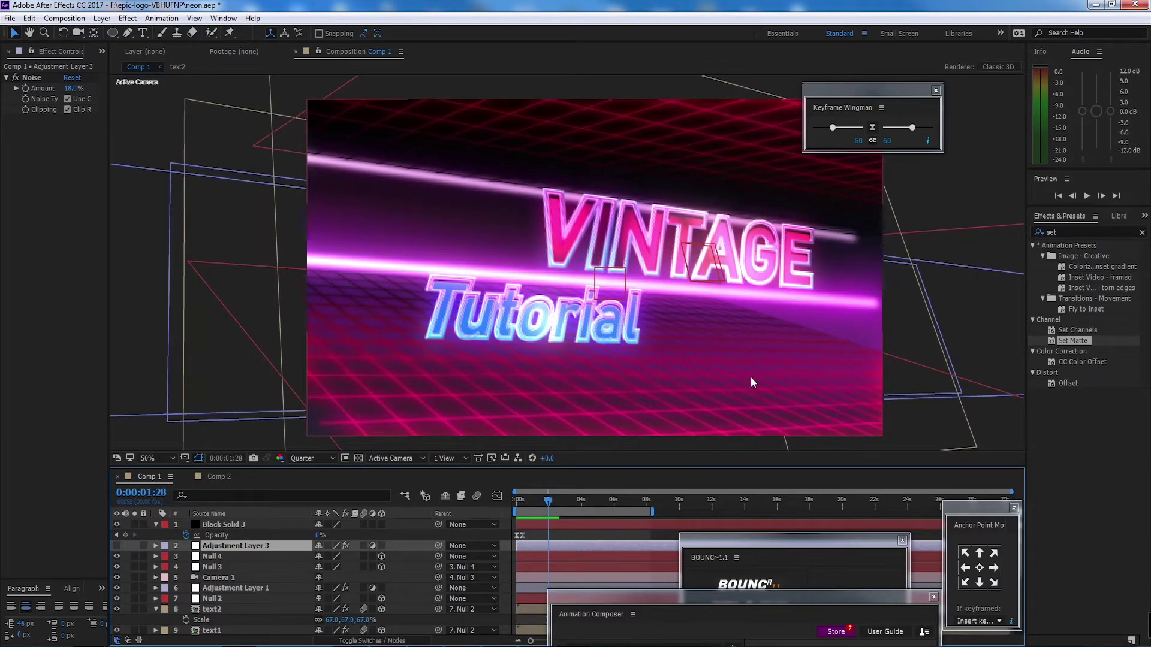
{"action": "left_click_drag", "start_coordinate": [548, 503], "coordinate": [558, 506]}
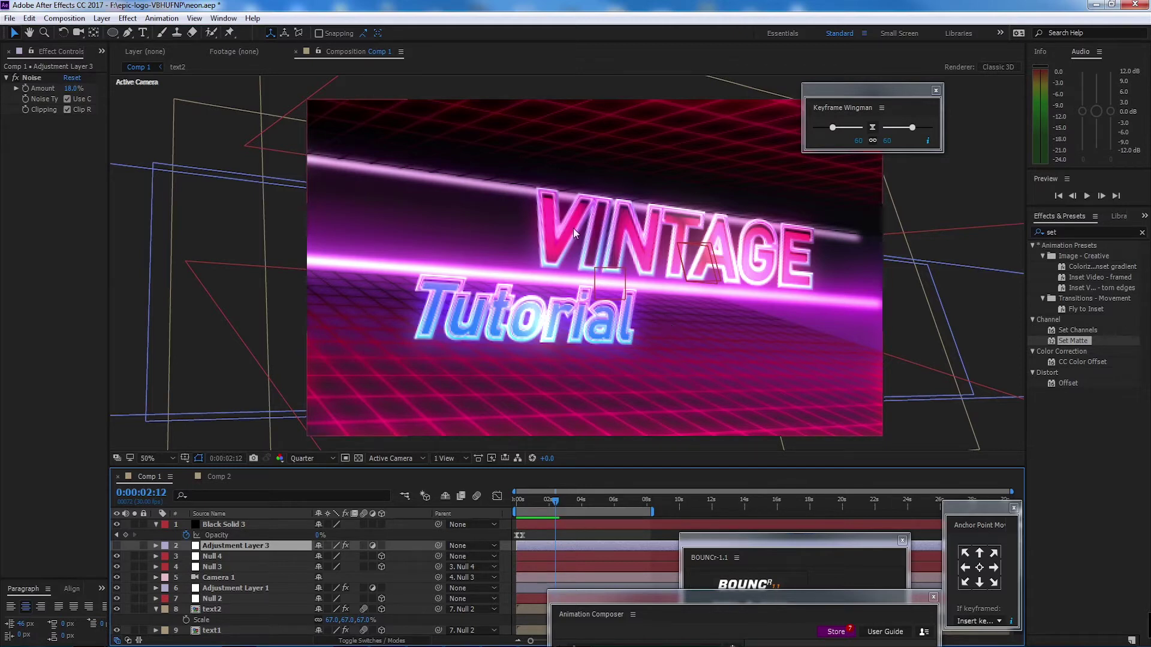
- Add a text layer reading "VINTAGE" in the empty Comp 2 composition
{"action": "left_click", "coordinate": [222, 476]}
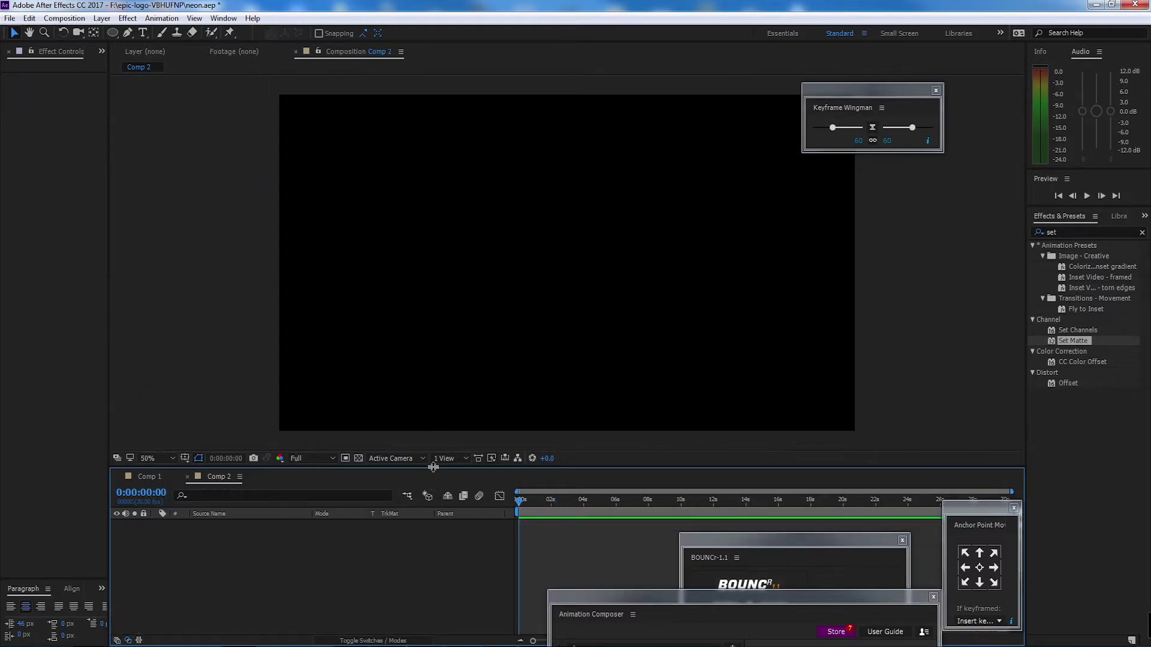
{"action": "left_click_drag", "start_coordinate": [430, 468], "coordinate": [430, 486]}
{"action": "mouse_move", "coordinate": [554, 210]}
{"action": "left_mouse_down"}
{"action": "mouse_move", "coordinate": [573, 221]}
{"action": "mouse_move", "coordinate": [548, 213]}
{"action": "mouse_move", "coordinate": [566, 200]}
{"action": "left_mouse_up"}
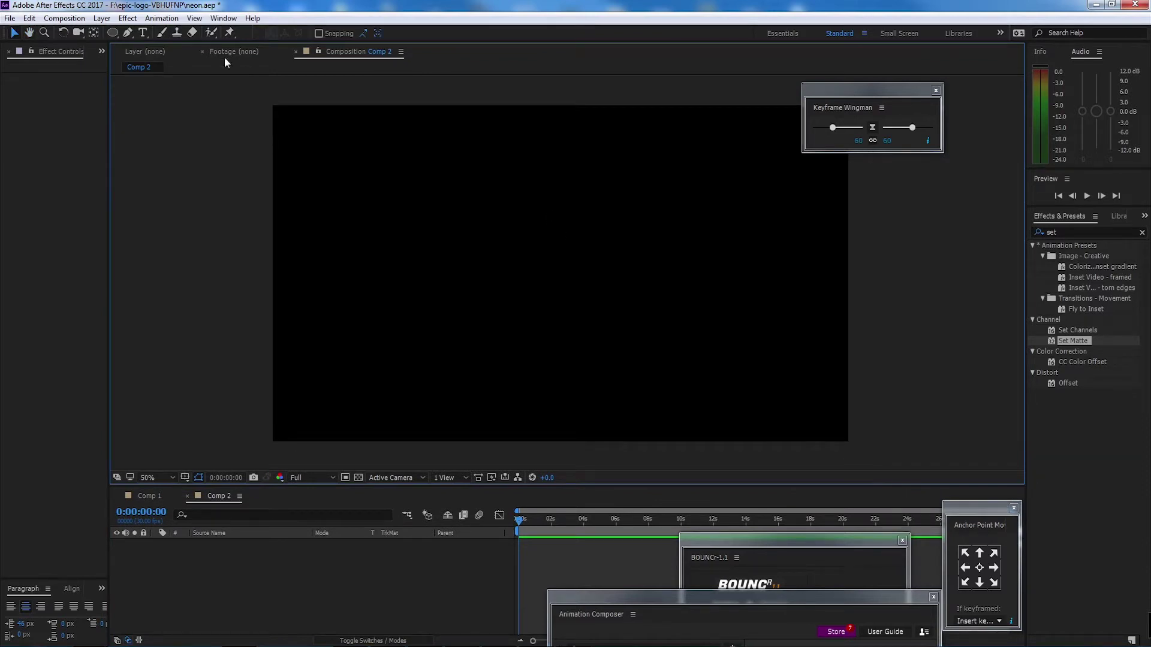
{"action": "left_click", "coordinate": [143, 32]}
{"action": "left_click", "coordinate": [521, 276]}
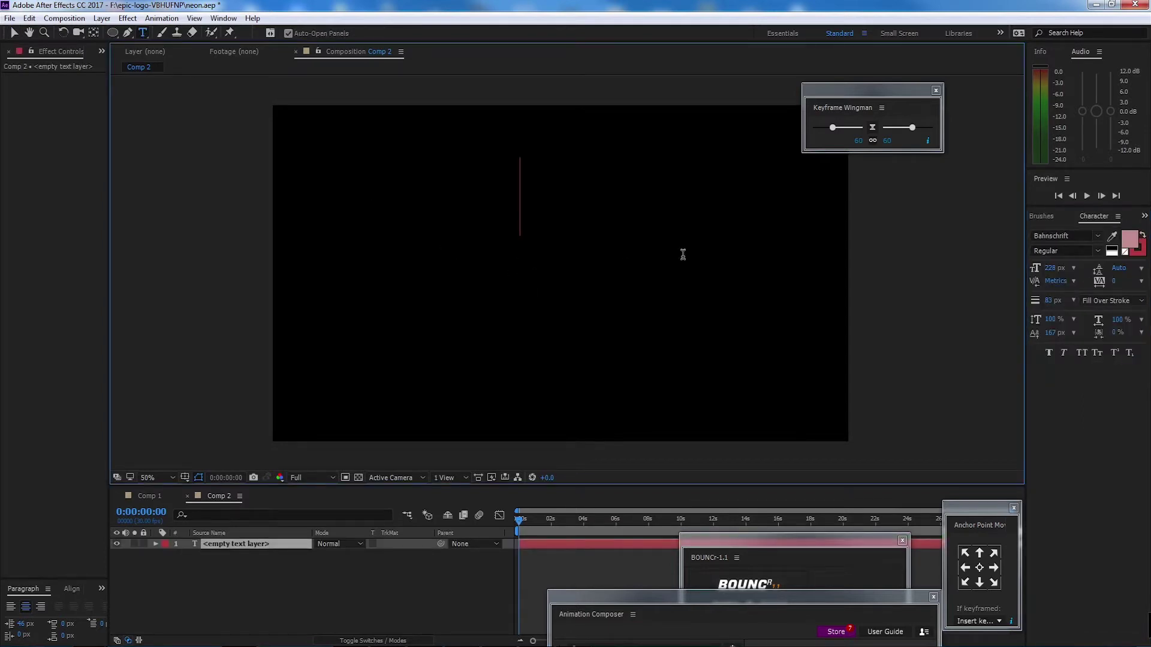
{"action": "type", "text": "VINT"}
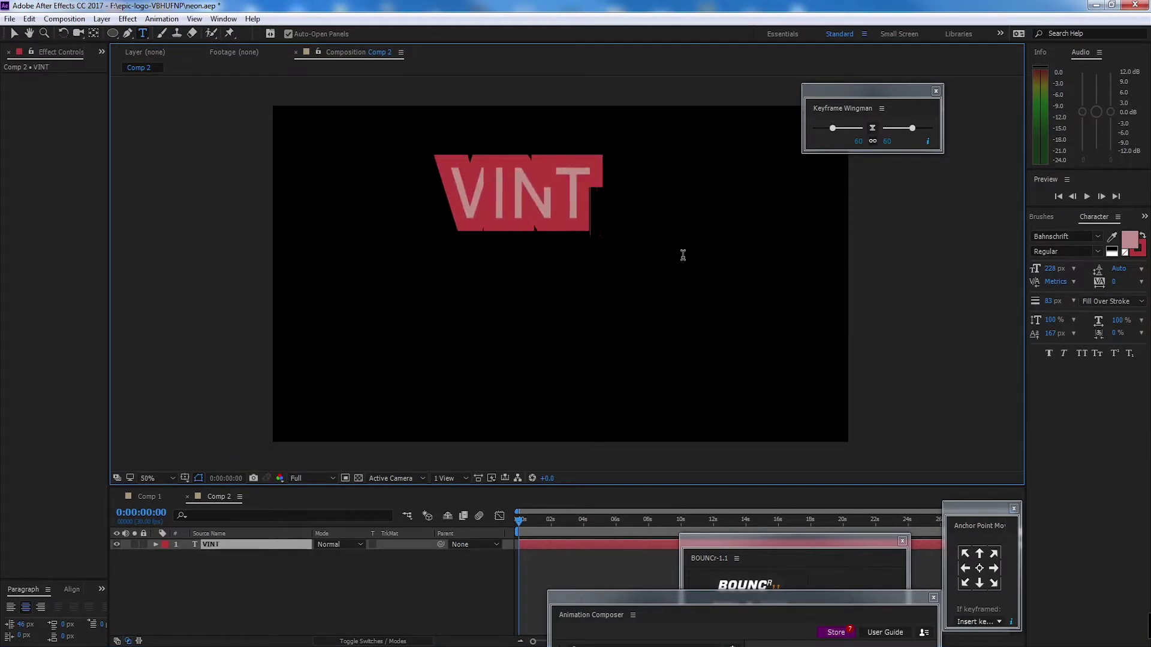
{"action": "type", "text": "AGE"}
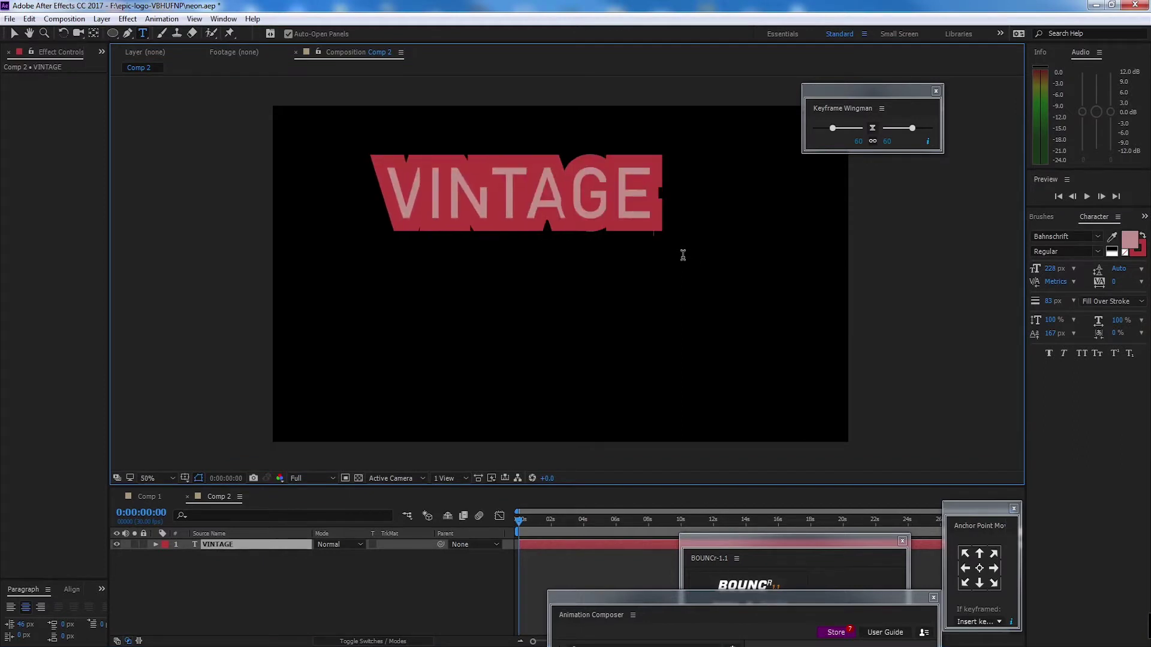
- Center the VINTAGE text horizontally and vertically within the composition
{"action": "left_click", "coordinate": [13, 33]}
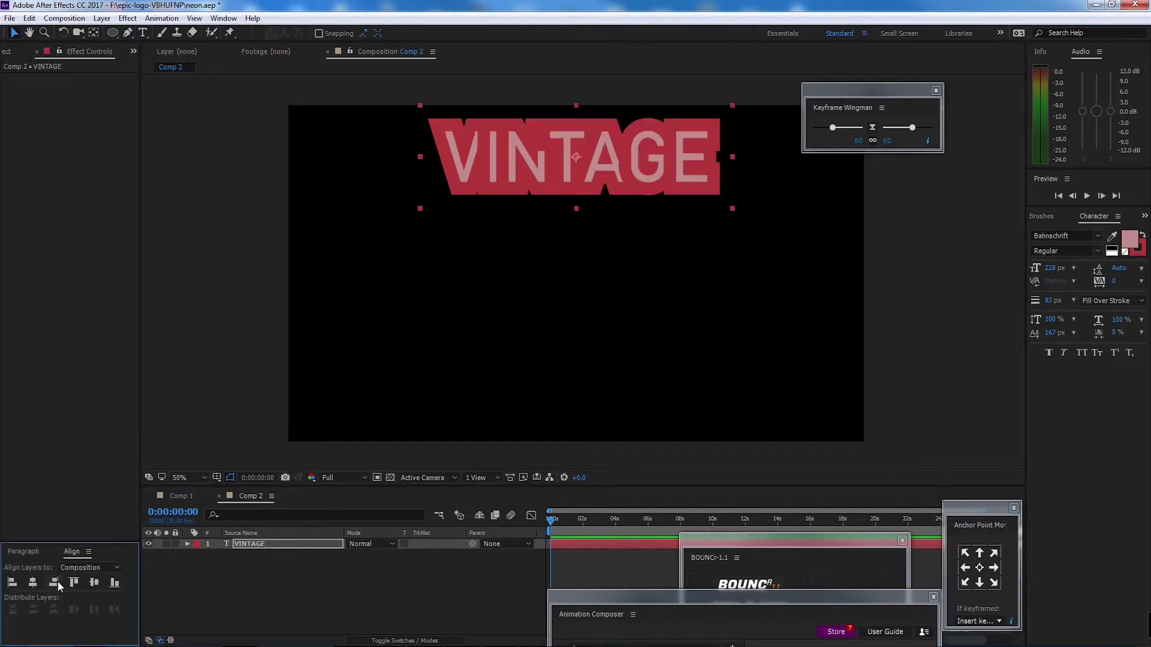
{"action": "left_click", "coordinate": [33, 581]}
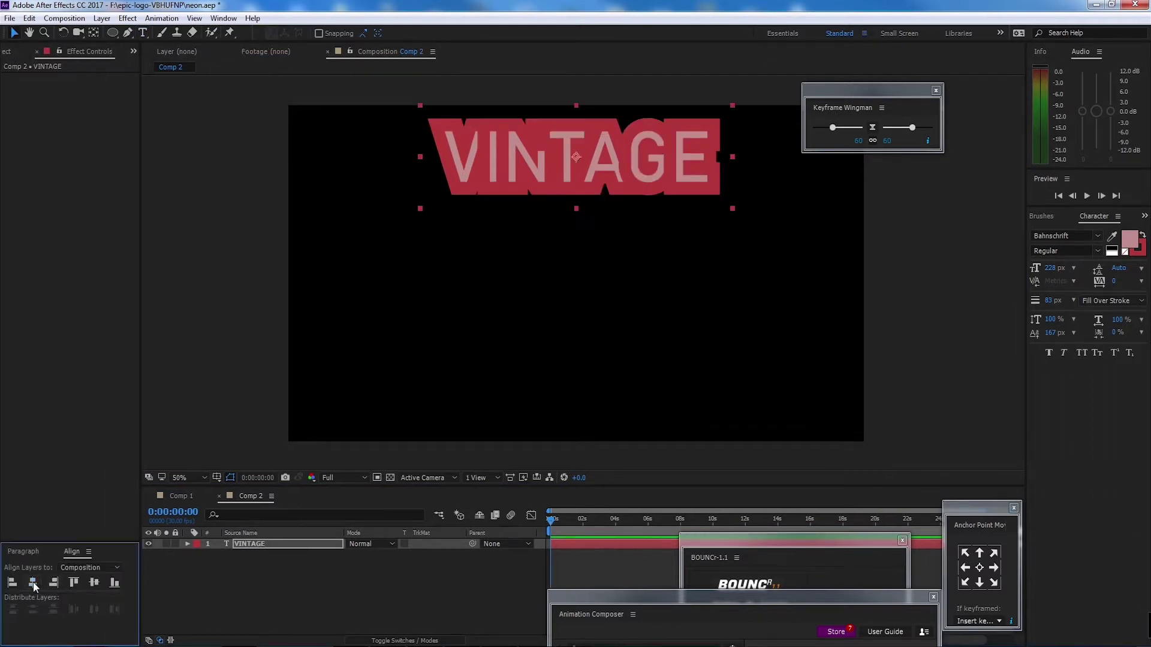
{"action": "left_click", "coordinate": [95, 581]}
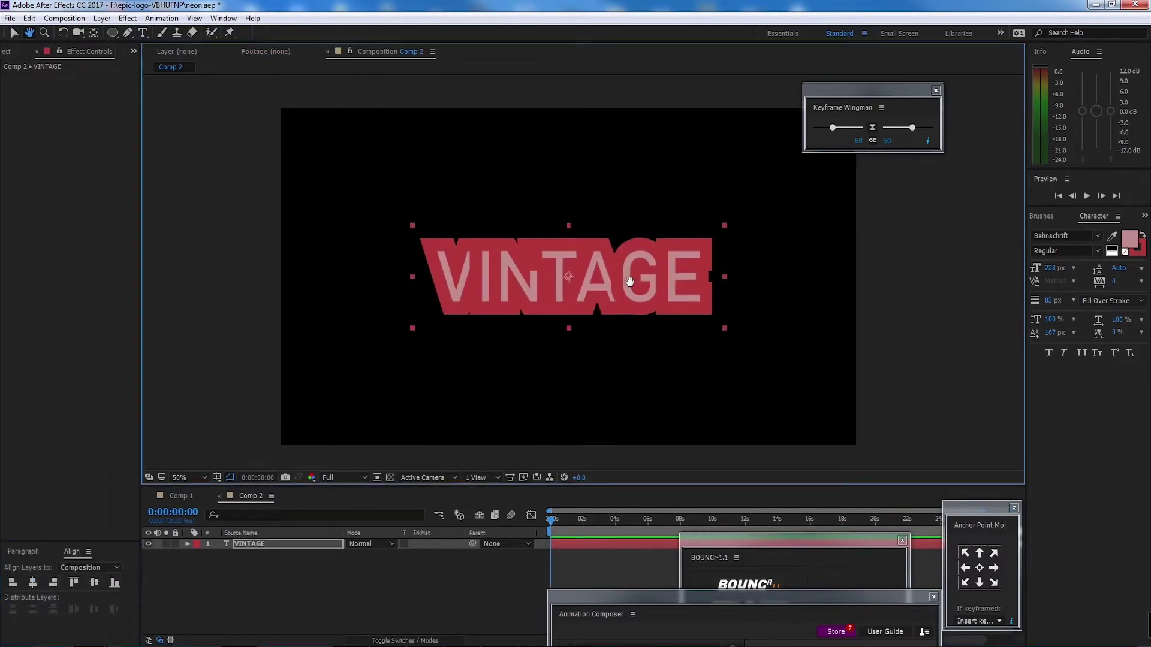
- Set the VINTAGE text's stroke width to 0 px
{"action": "left_click", "coordinate": [1138, 248]}
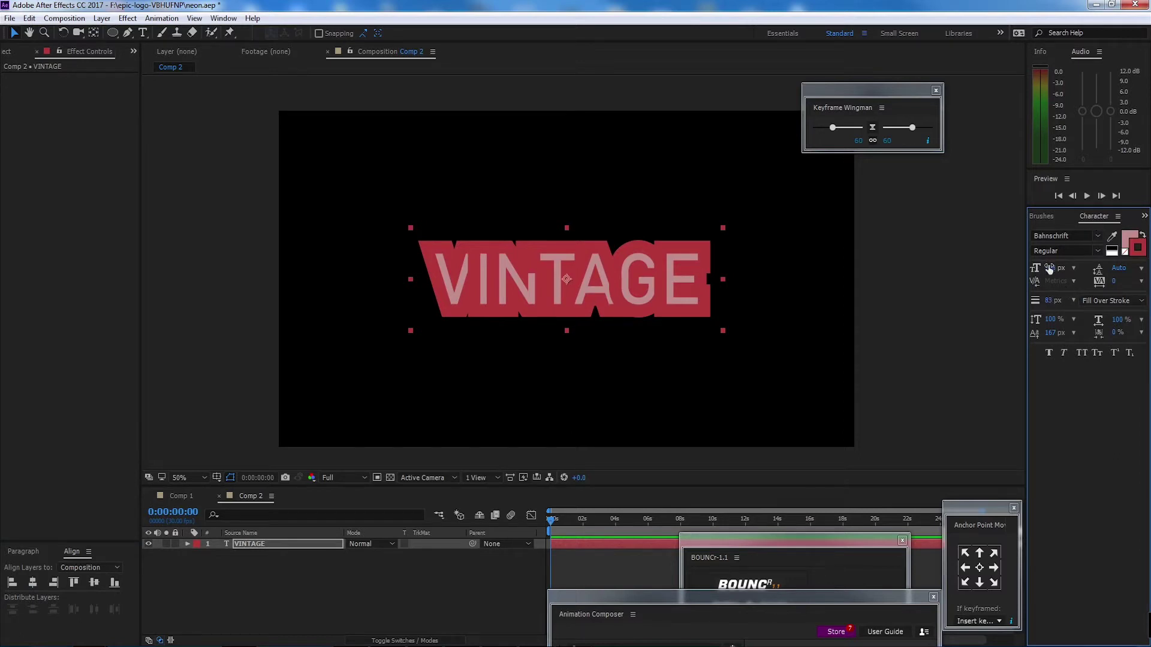
{"action": "left_click", "coordinate": [1049, 302]}
{"action": "type", "text": "0"}
{"action": "key", "text": "Return"}
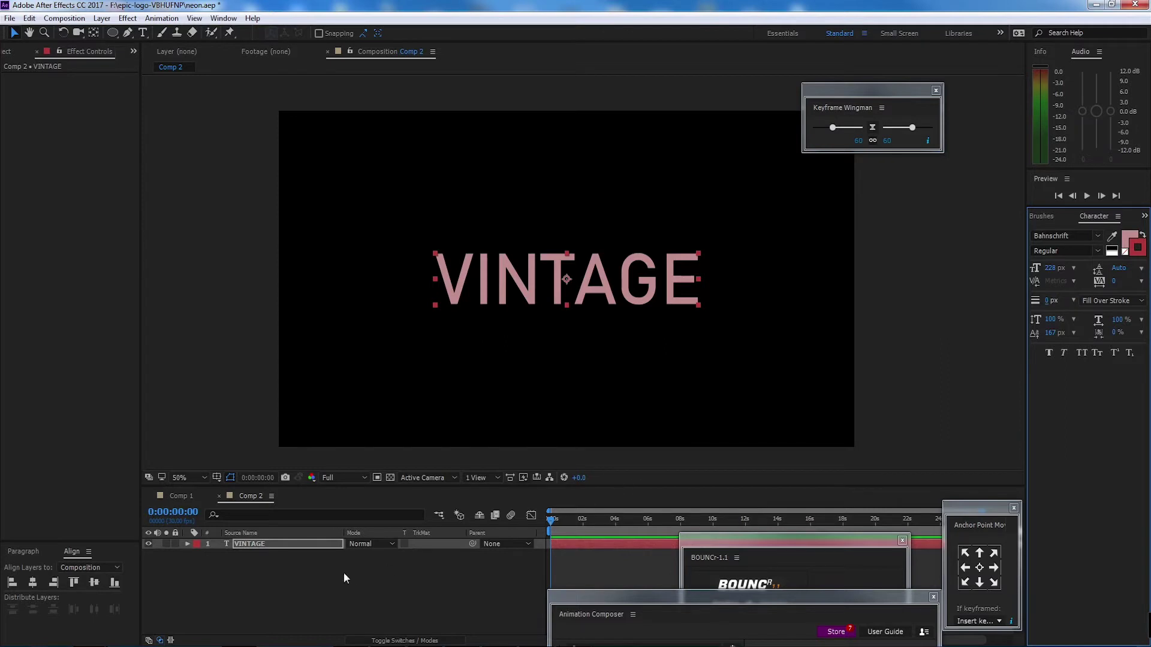
- Rename the VINTAGE text layer as "fill"
{"action": "left_click", "coordinate": [278, 545]}
{"action": "key", "text": "Return"}
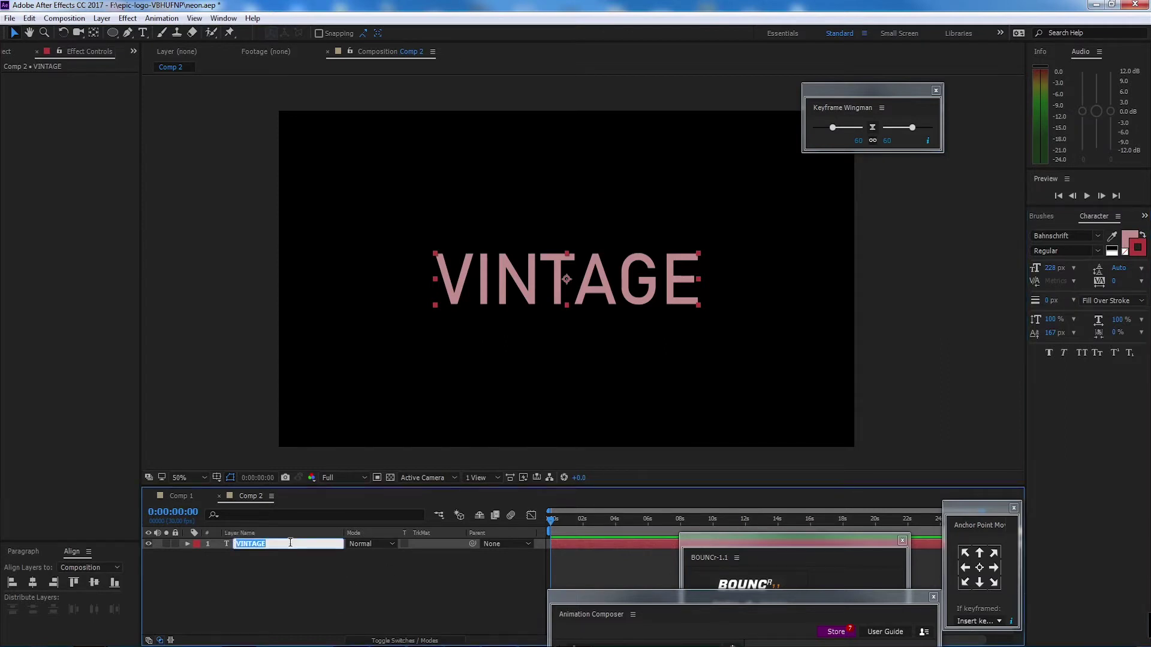
{"action": "type", "text": "fill"}
{"action": "key", "text": "Return"}
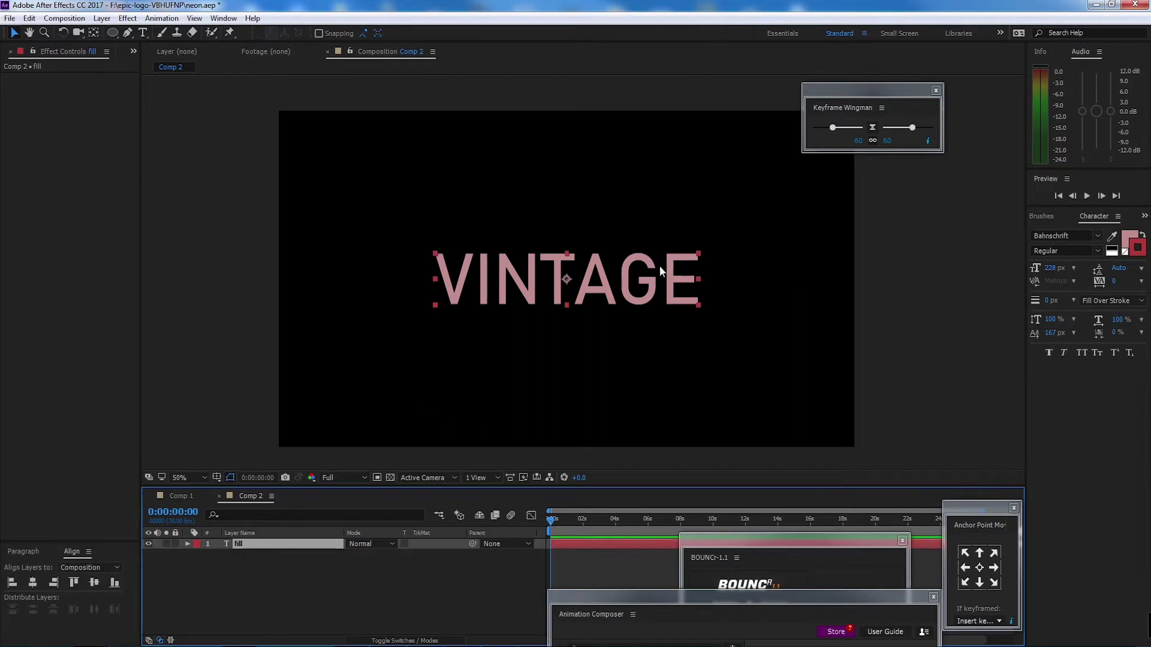
- Change the fill layer's text fill color to blue 2A4AD3
{"action": "left_click", "coordinate": [1130, 239]}
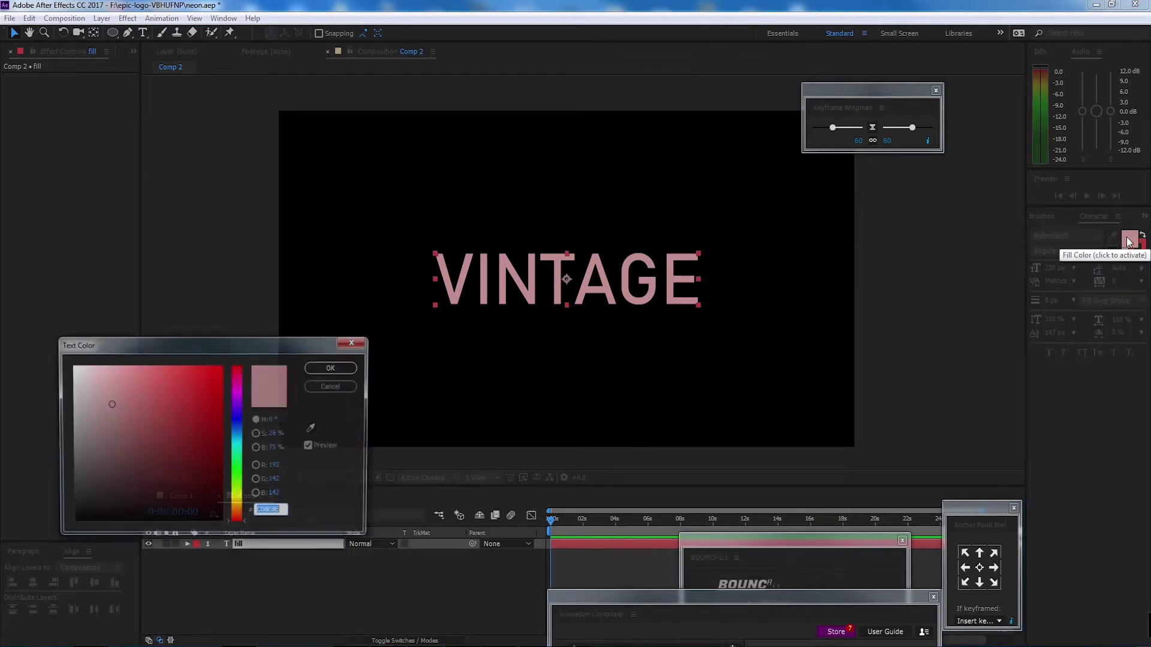
{"action": "left_click_drag", "start_coordinate": [210, 345], "coordinate": [890, 215]}
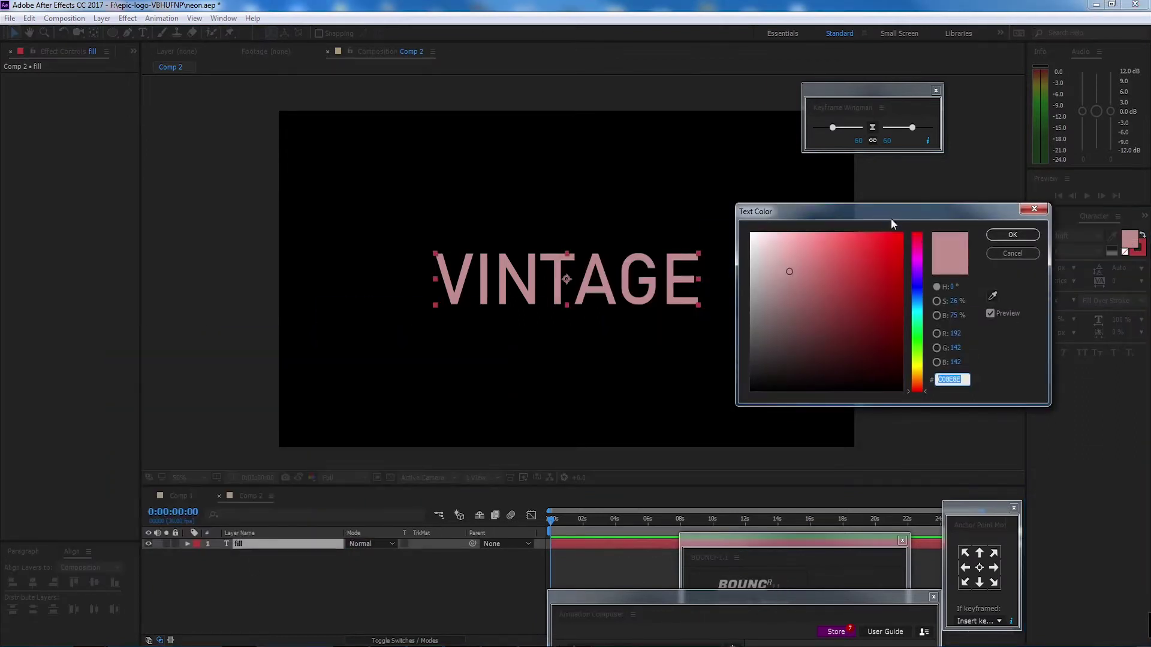
{"action": "left_click", "coordinate": [916, 290]}
{"action": "left_click", "coordinate": [872, 259]}
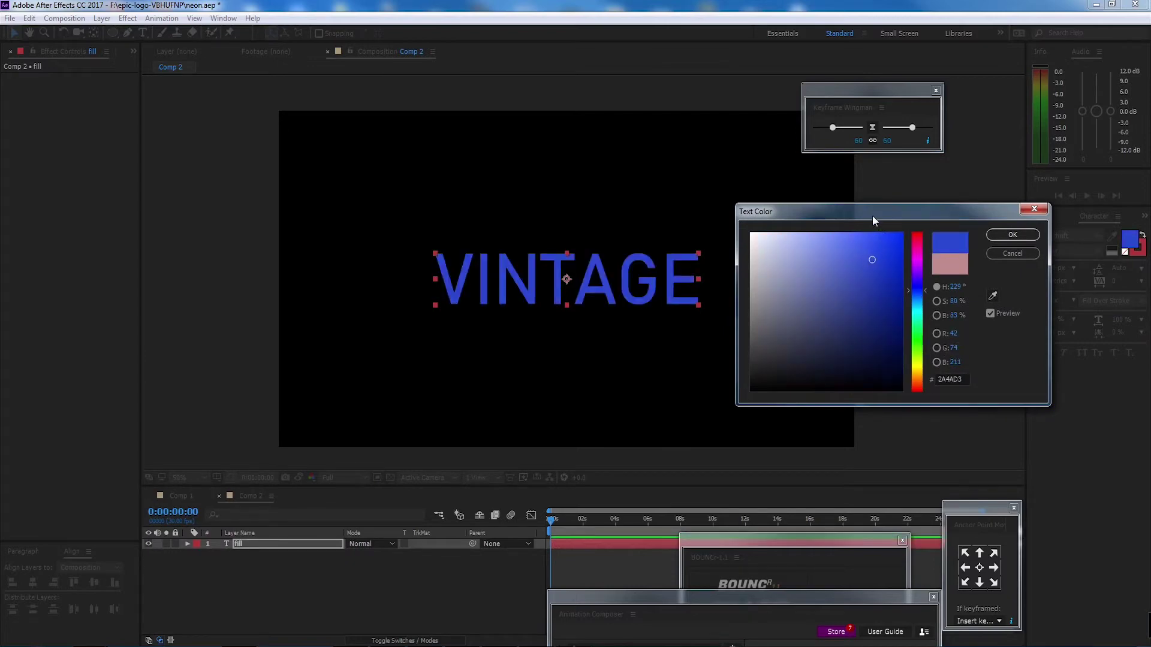
{"action": "key", "text": "Return"}
{"action": "scroll", "coordinate": [593, 288], "scroll_direction": "up", "scroll_amount": 2}
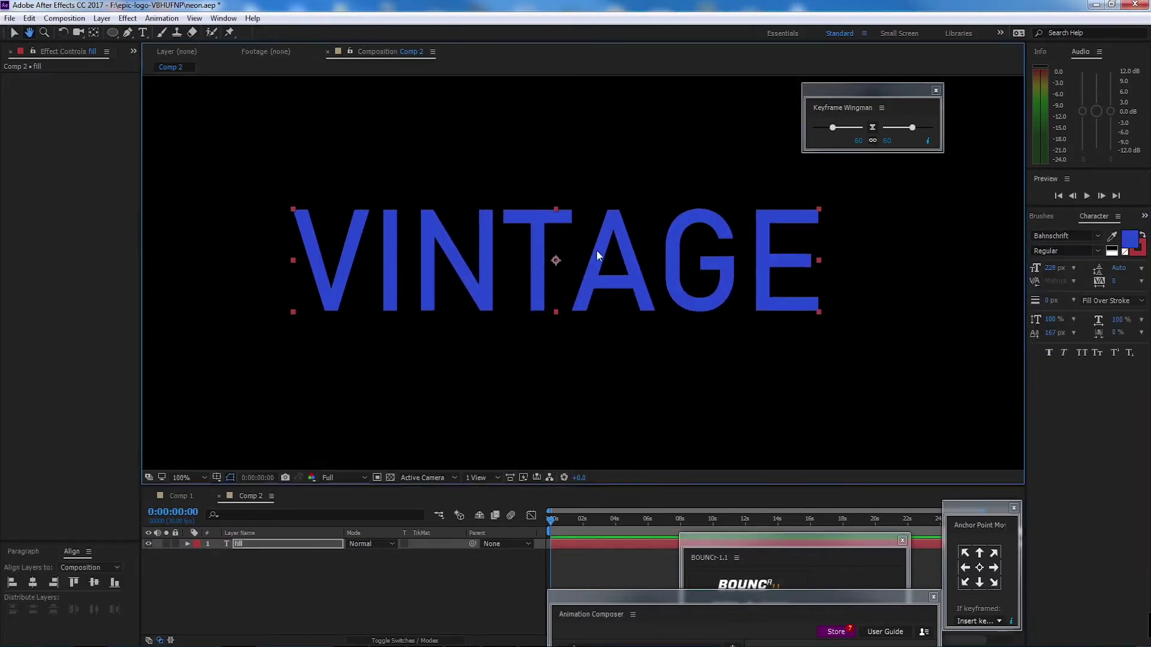
{"action": "scroll", "coordinate": [597, 251], "scroll_direction": "down", "scroll_amount": 2}
- Duplicate the fill layer and rename the upper copy as "control text"
{"action": "left_click", "coordinate": [279, 545]}
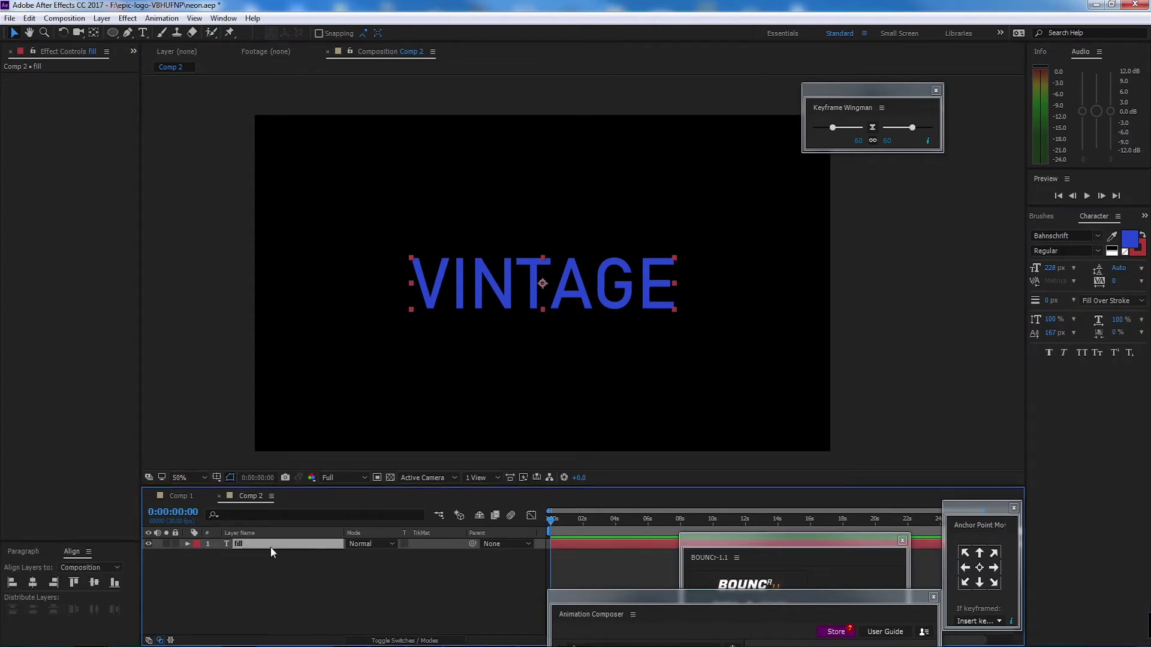
{"action": "key", "text": "ctrl+d"}
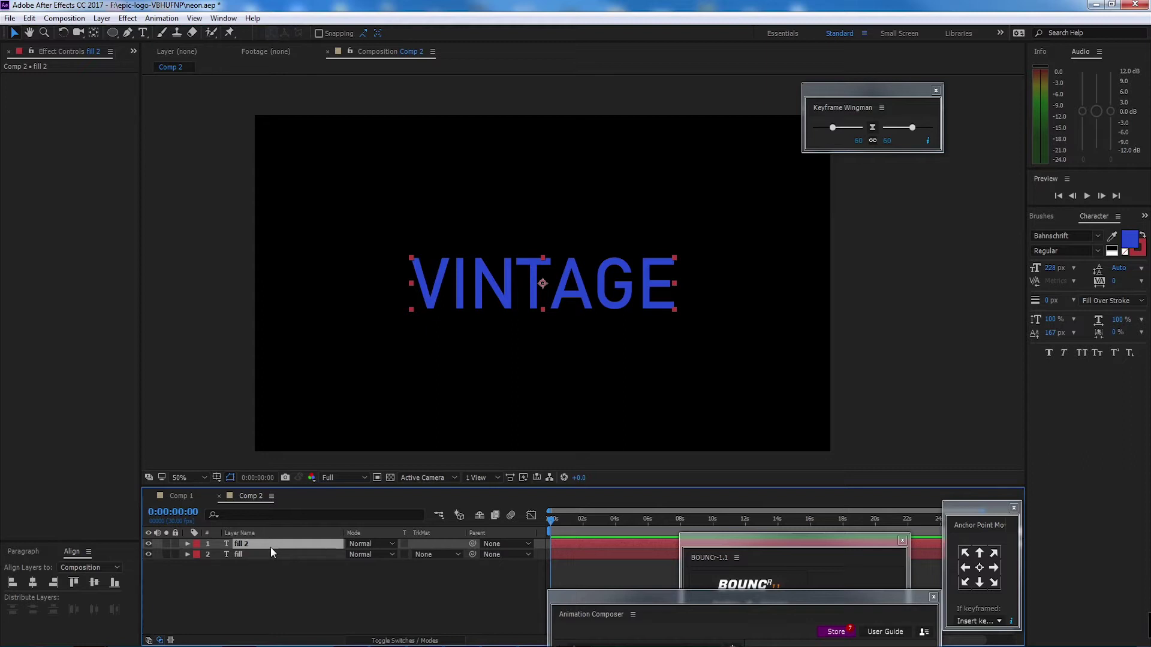
{"action": "left_click", "coordinate": [257, 579]}
{"action": "left_click", "coordinate": [247, 543]}
{"action": "left_click_drag", "start_coordinate": [307, 486], "coordinate": [315, 461]}
{"action": "left_click", "coordinate": [270, 592]}
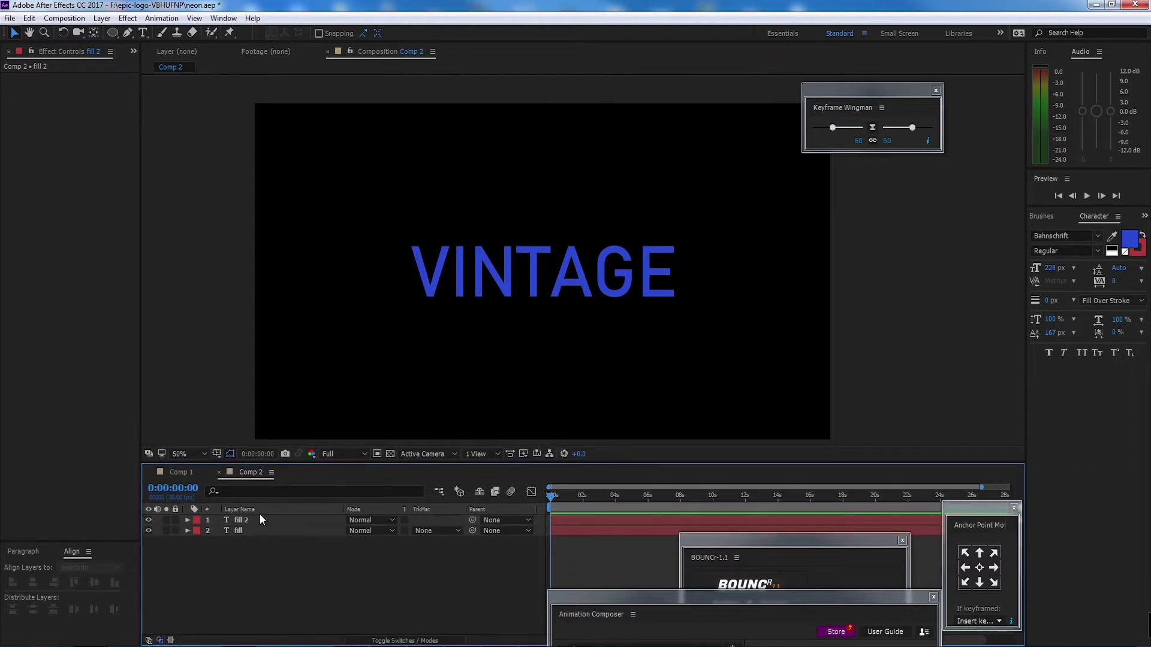
{"action": "left_click", "coordinate": [259, 519]}
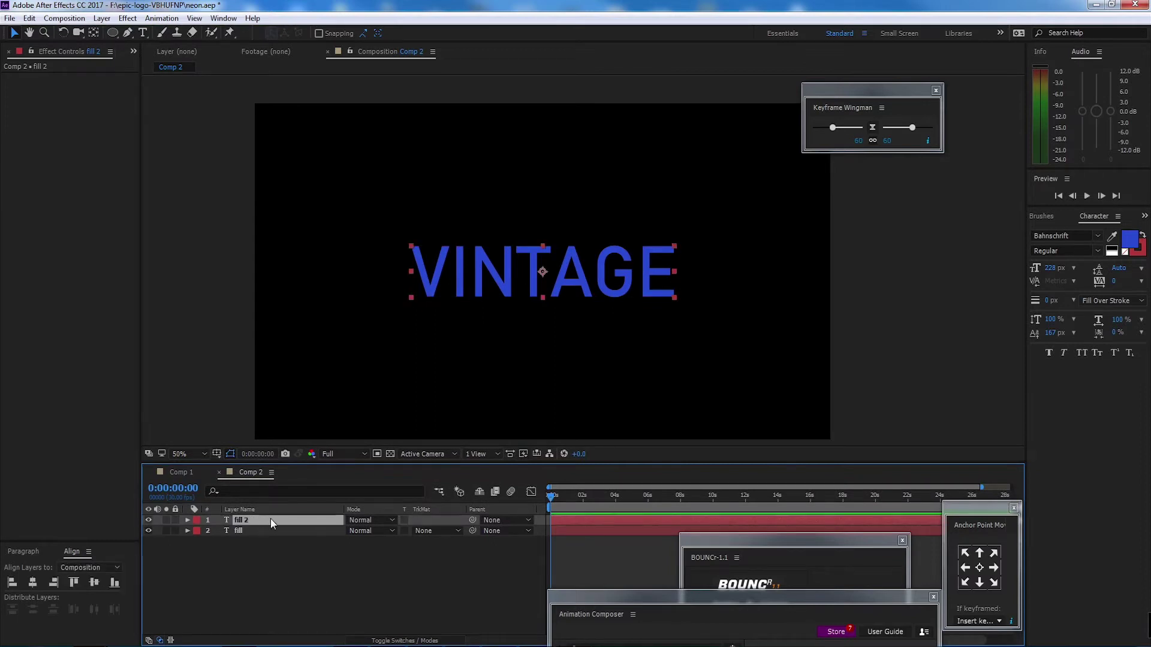
{"action": "key", "text": "Return"}
{"action": "type", "text": "co"}
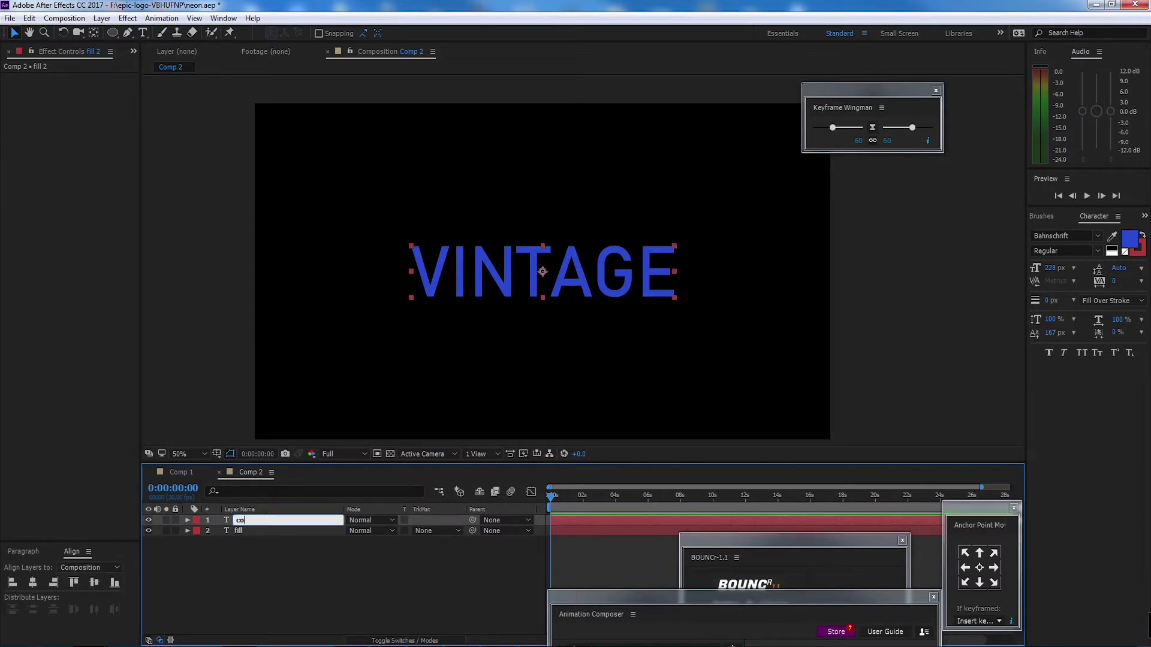
{"action": "type", "text": "ntrol text"}
{"action": "left_click", "coordinate": [263, 578]}
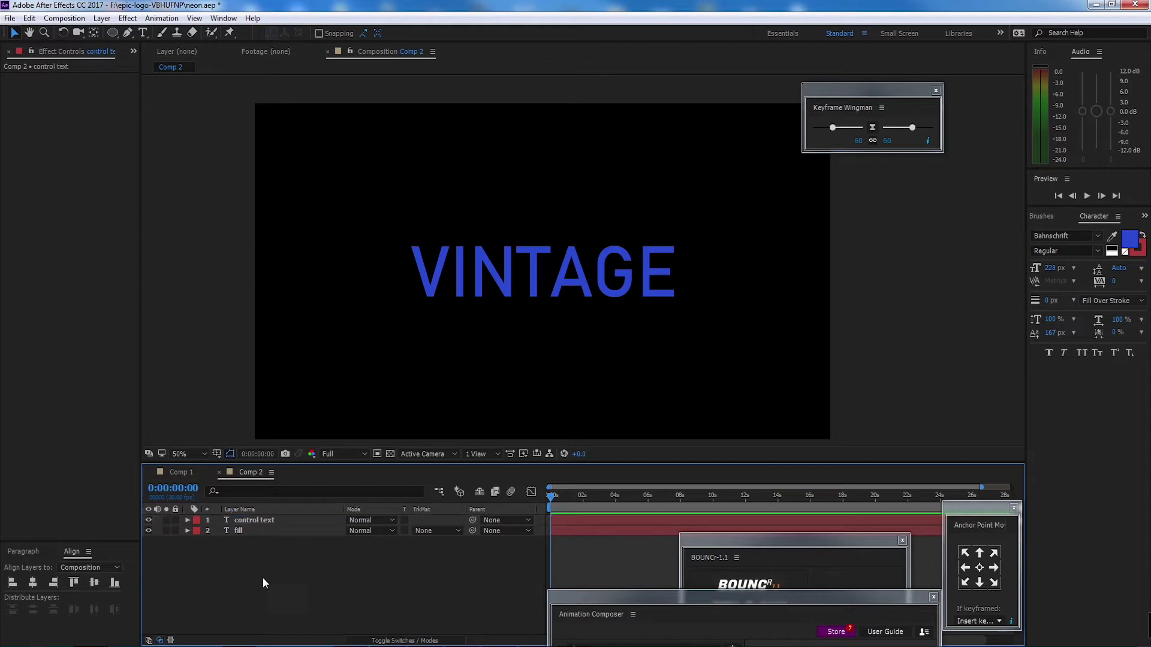
- Hide the control text layer
{"action": "left_click", "coordinate": [263, 518]}
{"action": "left_click", "coordinate": [148, 520]}
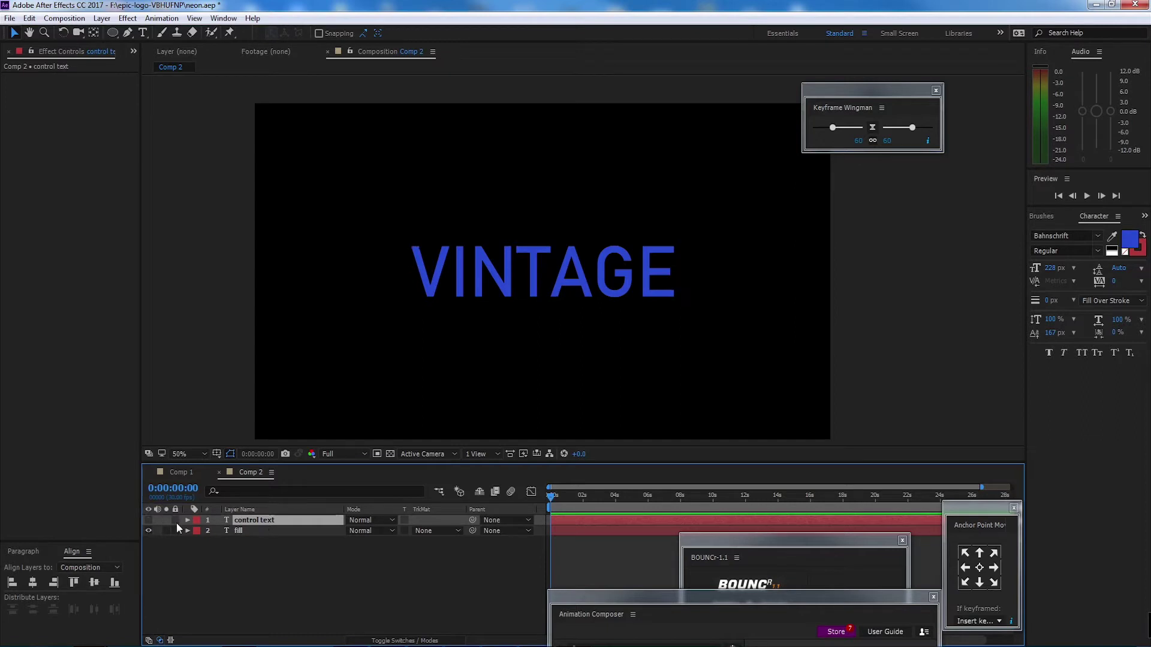
- Reveal the fill layer's text properties and add an expression to its Source Text
{"action": "left_click", "coordinate": [250, 531]}
{"action": "left_click", "coordinate": [187, 531]}
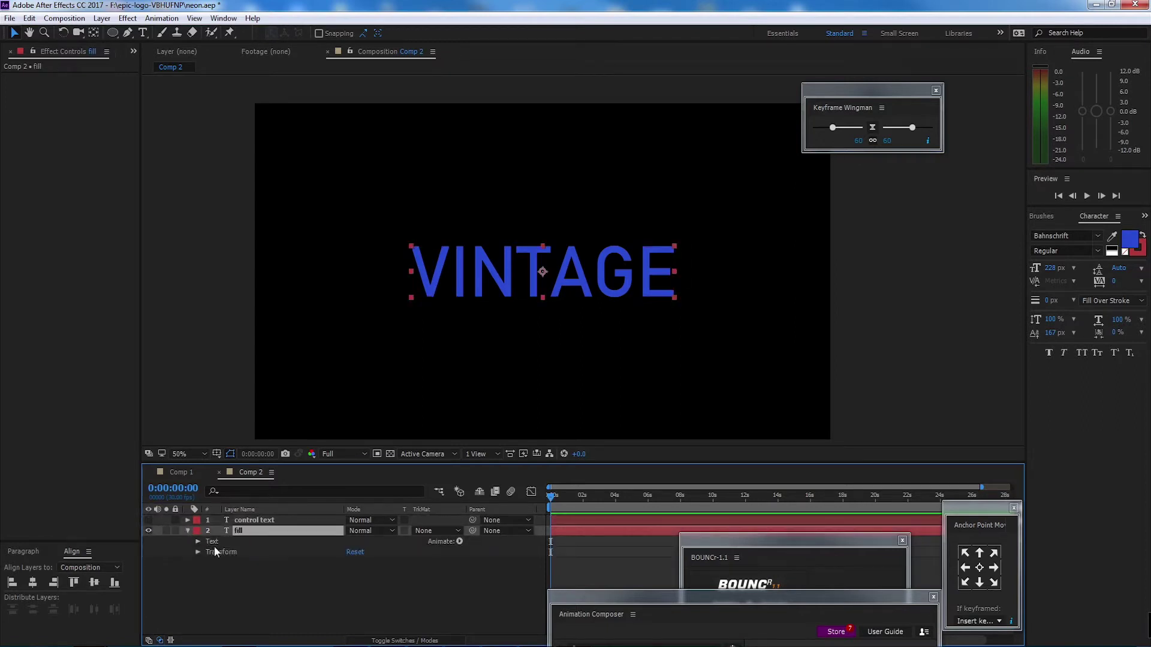
{"action": "left_click", "coordinate": [197, 541]}
{"action": "left_click", "coordinate": [217, 552], "text": "alt"}
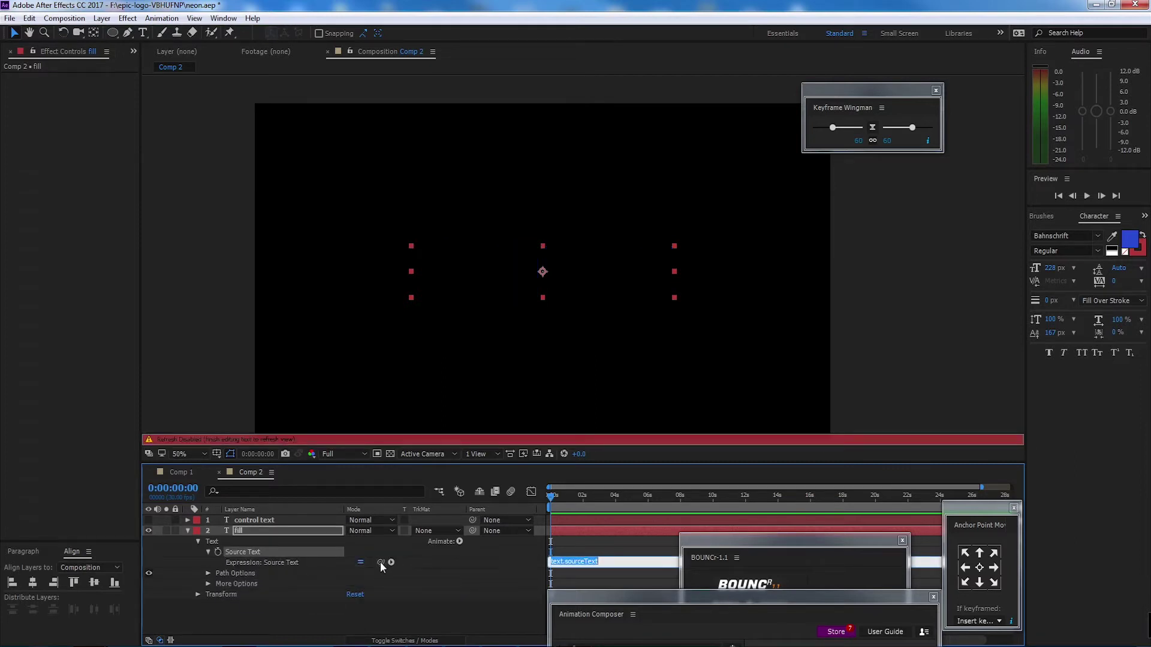
{"action": "mouse_move", "coordinate": [388, 577]}
{"action": "left_mouse_down"}
{"action": "mouse_move", "coordinate": [343, 528]}
{"action": "mouse_move", "coordinate": [275, 522]}
{"action": "mouse_move", "coordinate": [380, 568]}
{"action": "left_mouse_up"}
- Recreate the fill layer's Source Text expression and link it to the control text layer's Source Text
{"action": "left_click", "coordinate": [271, 519]}
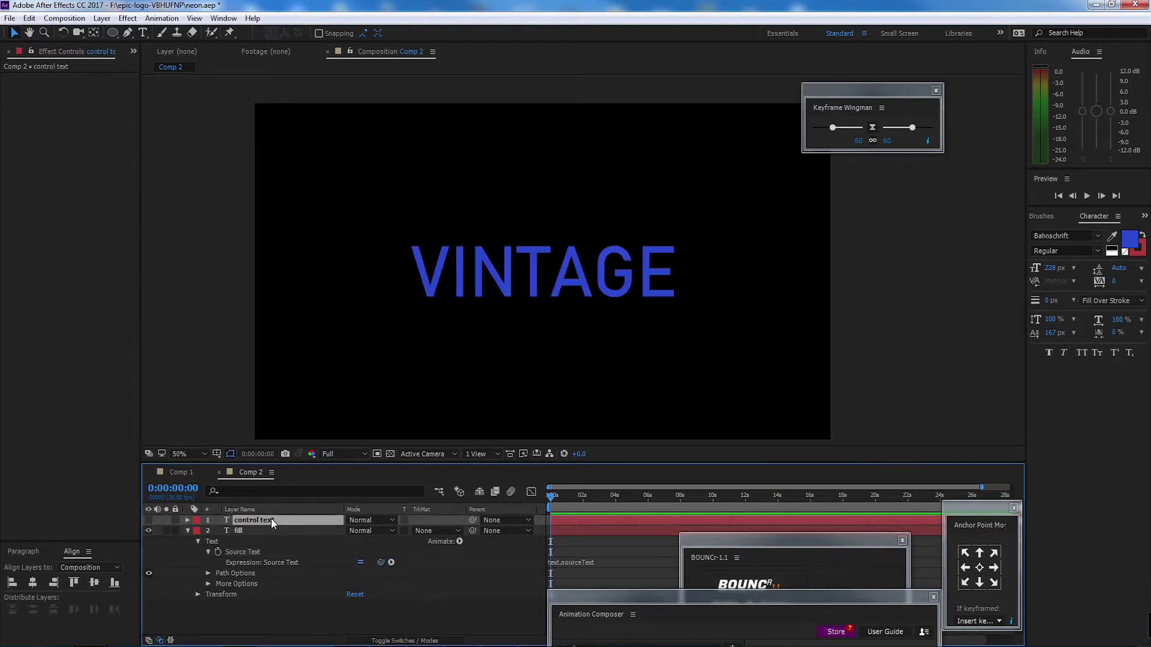
{"action": "left_click", "coordinate": [188, 521]}
{"action": "left_click", "coordinate": [198, 531]}
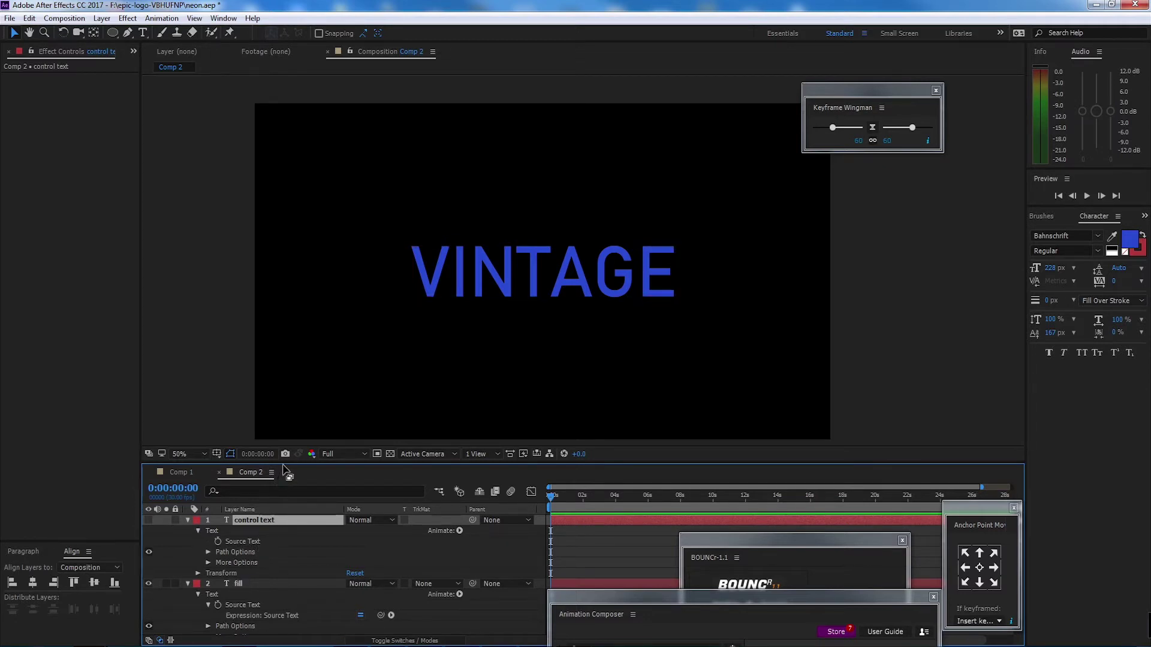
{"action": "left_click_drag", "start_coordinate": [283, 463], "coordinate": [283, 438]}
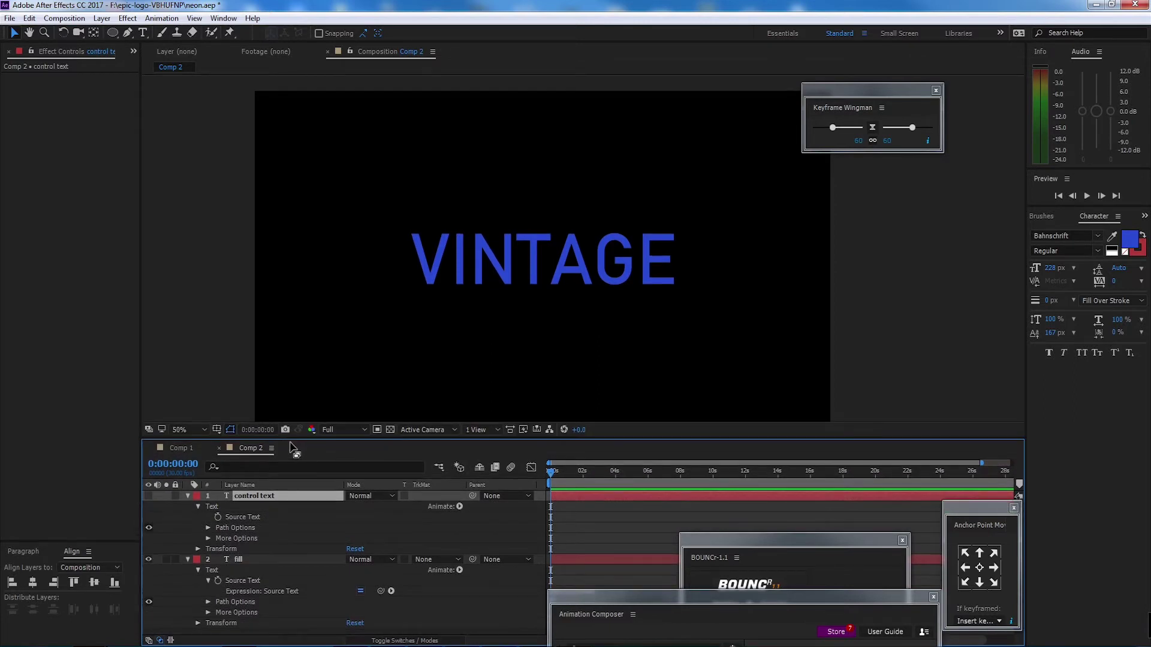
{"action": "left_click", "coordinate": [219, 580], "text": "alt"}
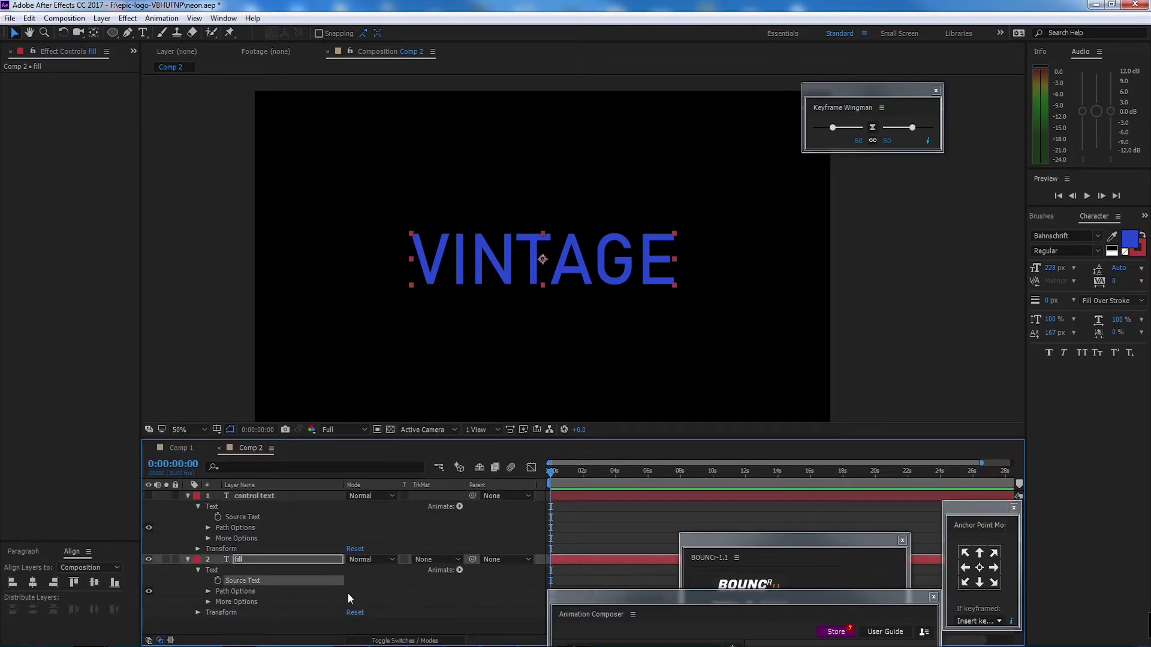
{"action": "left_click", "coordinate": [218, 581], "text": "alt"}
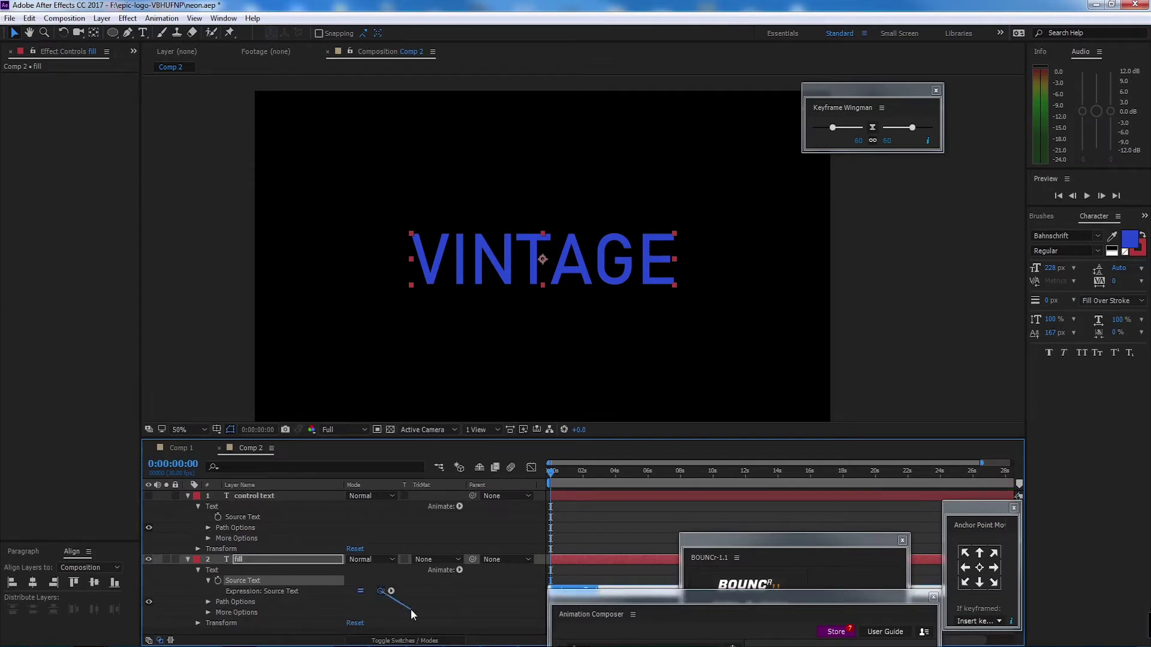
{"action": "left_click_drag", "start_coordinate": [405, 605], "coordinate": [241, 517]}
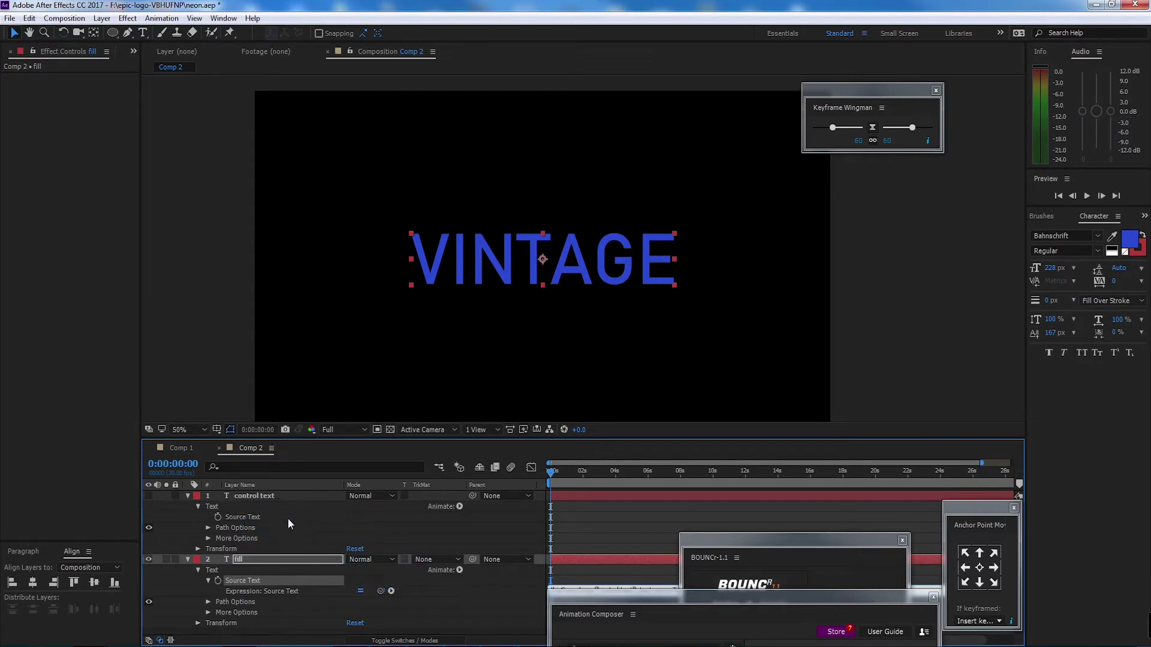
- Collapse the properties of both text layers and select the control text layer
{"action": "left_click", "coordinate": [188, 560]}
{"action": "left_click", "coordinate": [189, 495]}
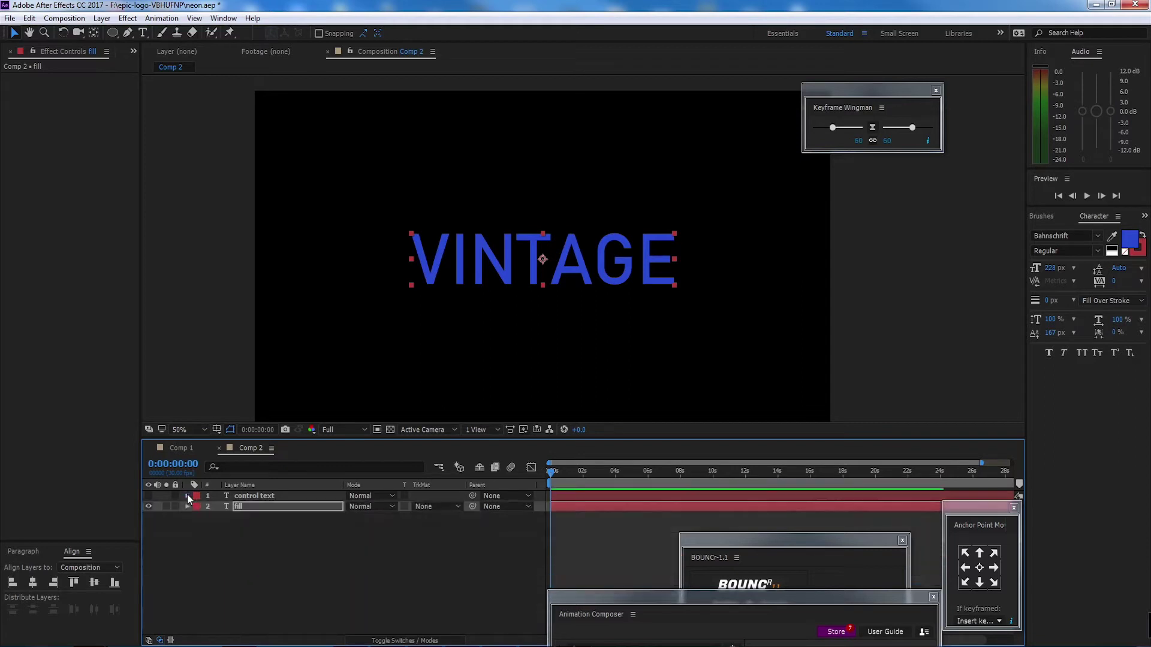
{"action": "left_click", "coordinate": [254, 496]}
{"action": "left_click", "coordinate": [257, 505]}
{"action": "left_click", "coordinate": [279, 497]}
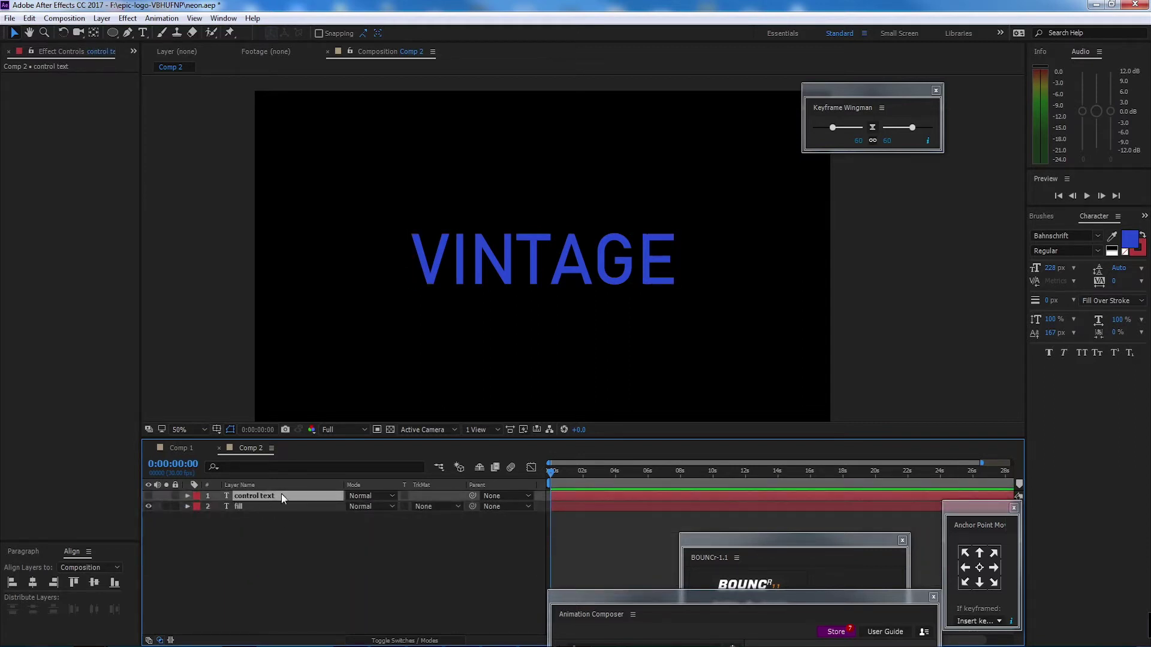
- Test the text link by replacing the control text layer's wording with "fgfdgdfg" and undo the replacement
{"action": "left_click", "coordinate": [189, 495]}
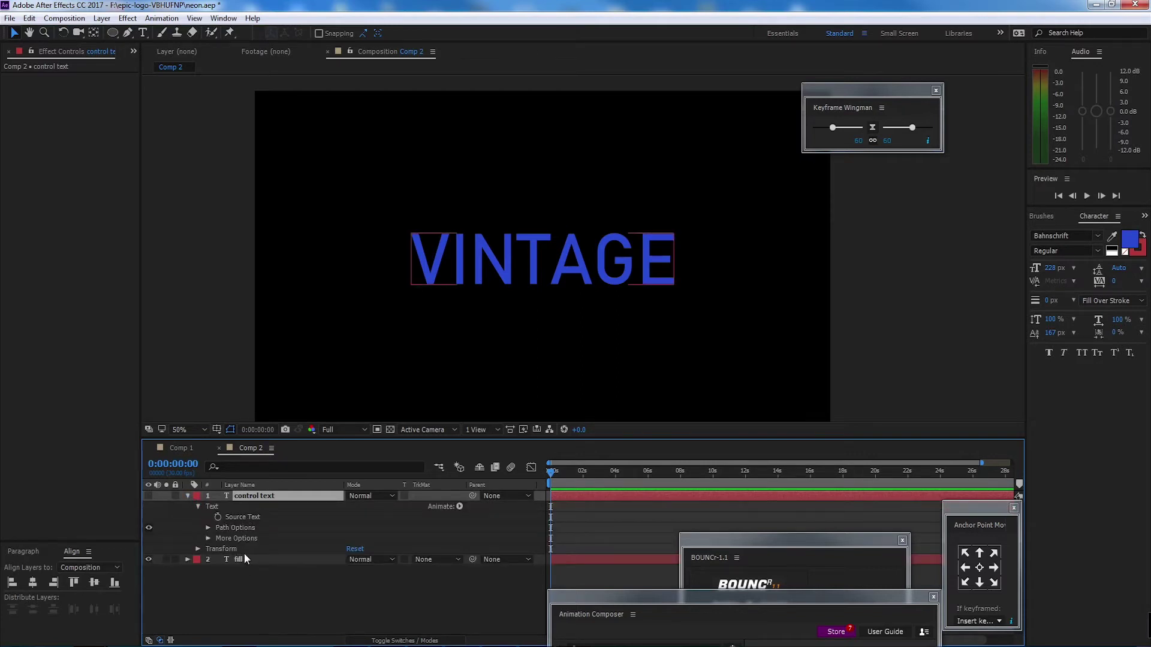
{"action": "double_click", "coordinate": [271, 495]}
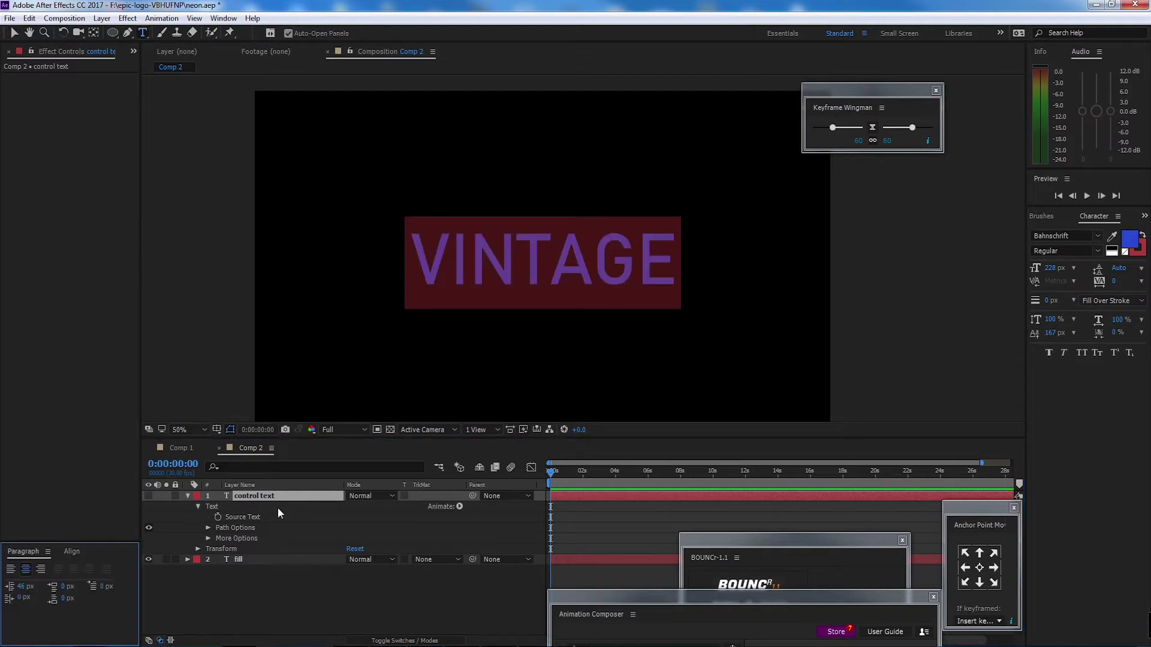
{"action": "type", "text": "fgfdgdfg"}
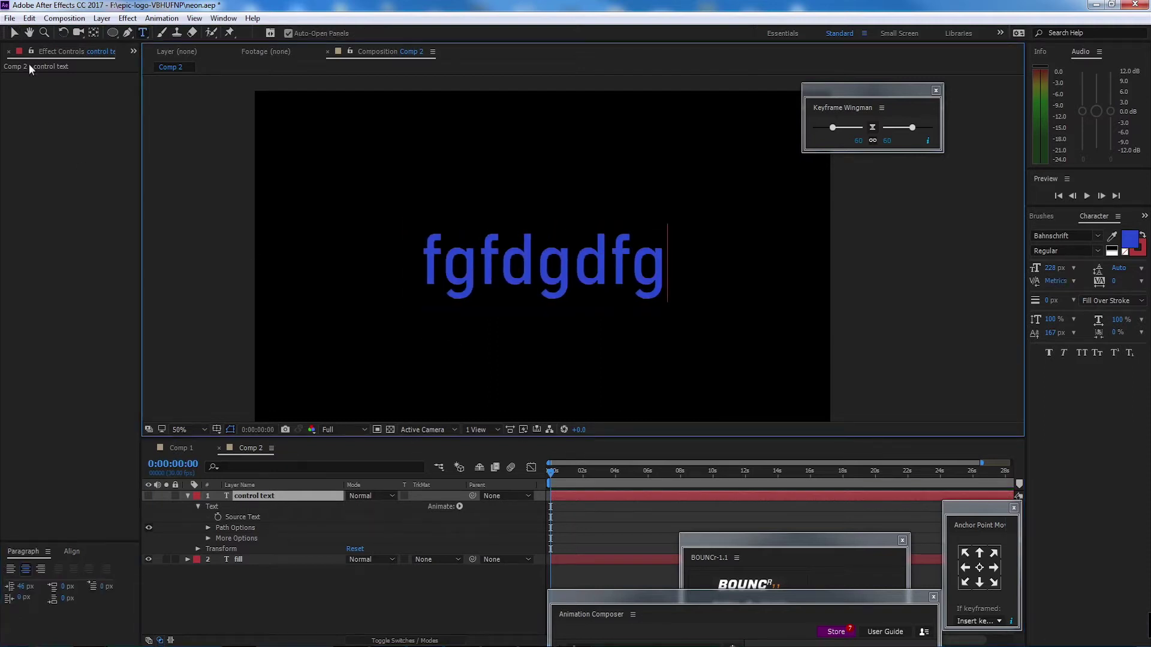
{"action": "left_click", "coordinate": [15, 33]}
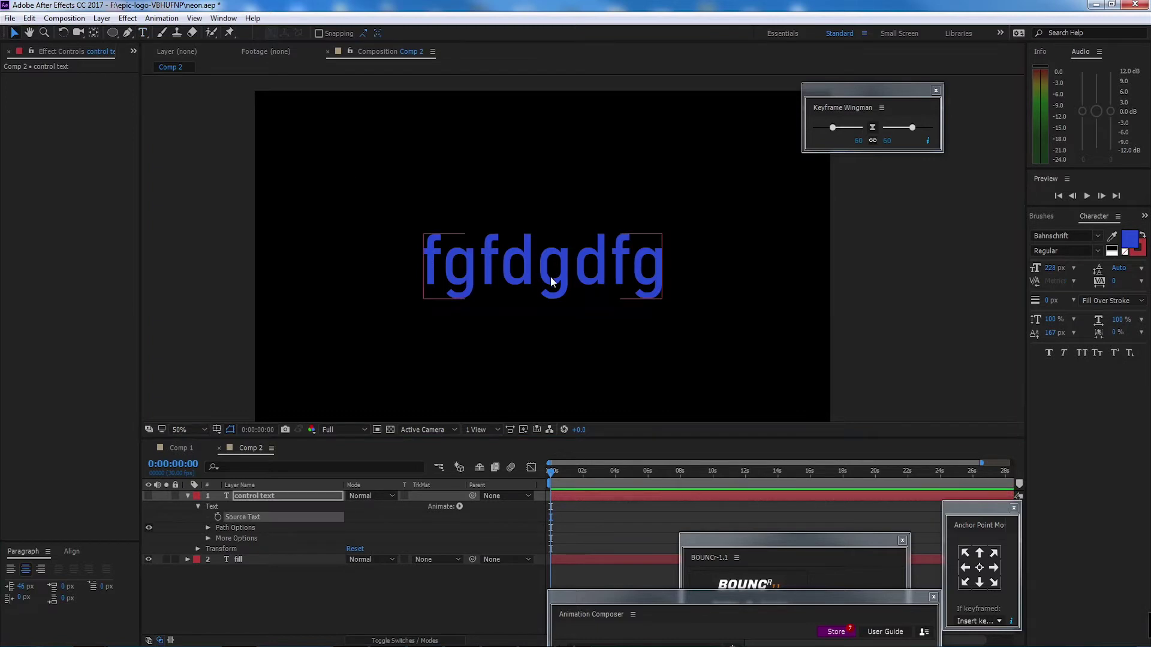
{"action": "key", "text": "ctrl+z"}
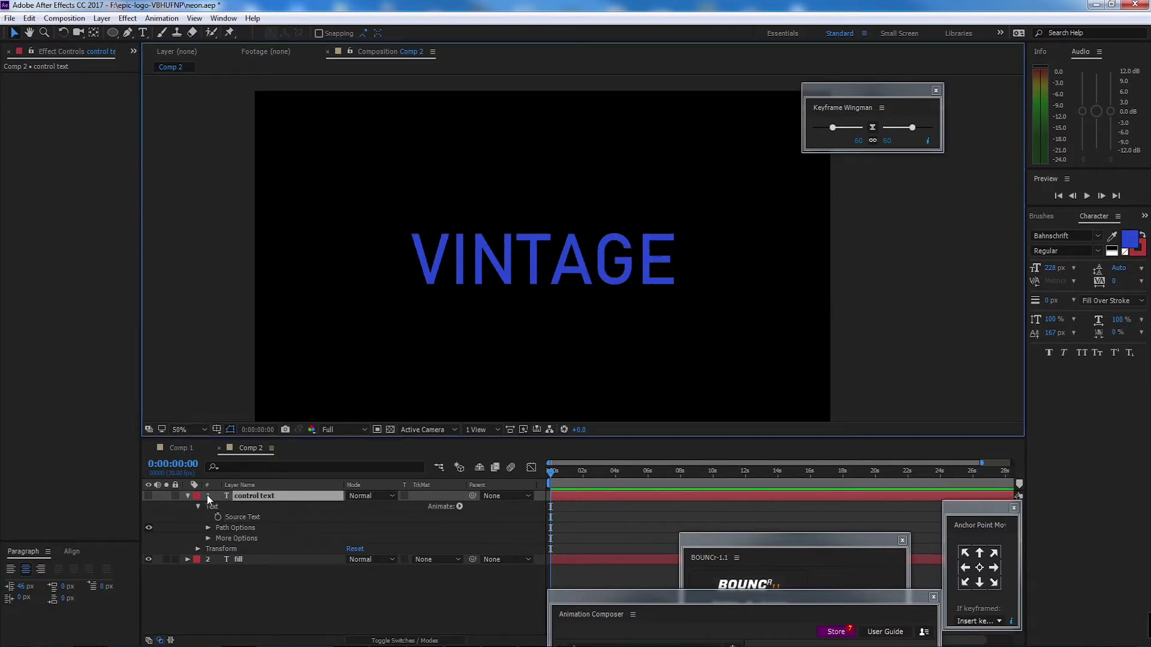
{"action": "left_click", "coordinate": [187, 496]}
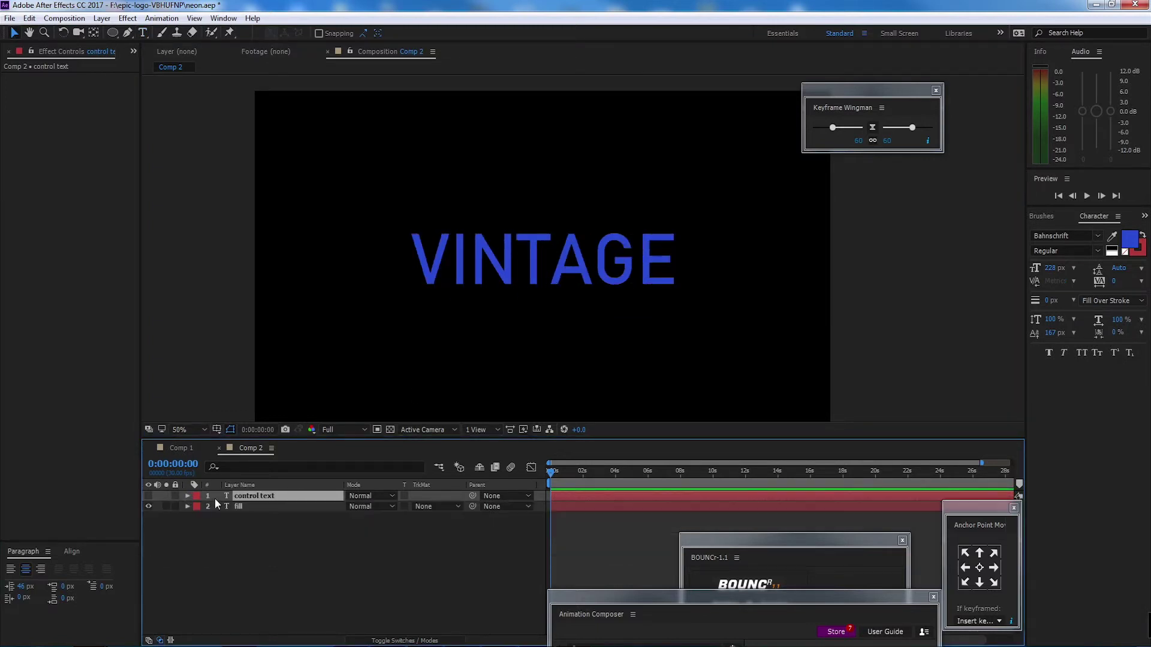
- Duplicate the fill layer and move the copy directly below the original in the layer stack
{"action": "left_click", "coordinate": [260, 508]}
{"action": "scroll", "coordinate": [565, 261], "scroll_direction": "up", "scroll_amount": 1}
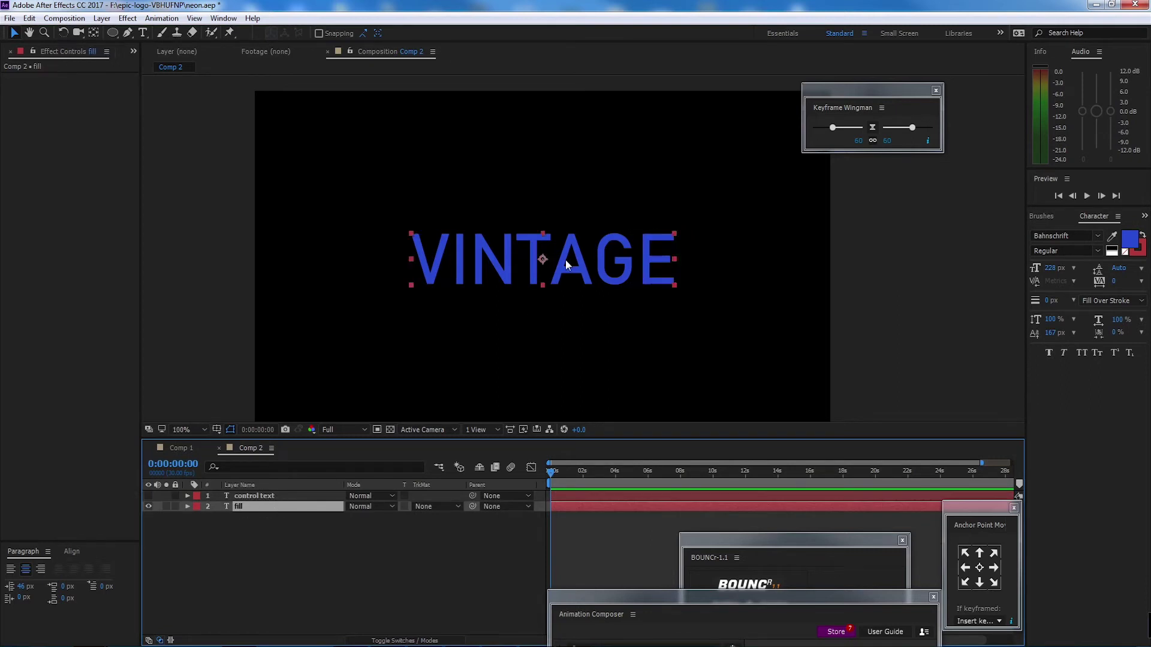
{"action": "key", "text": "space"}
{"action": "left_click_drag", "start_coordinate": [568, 250], "coordinate": [615, 251]}
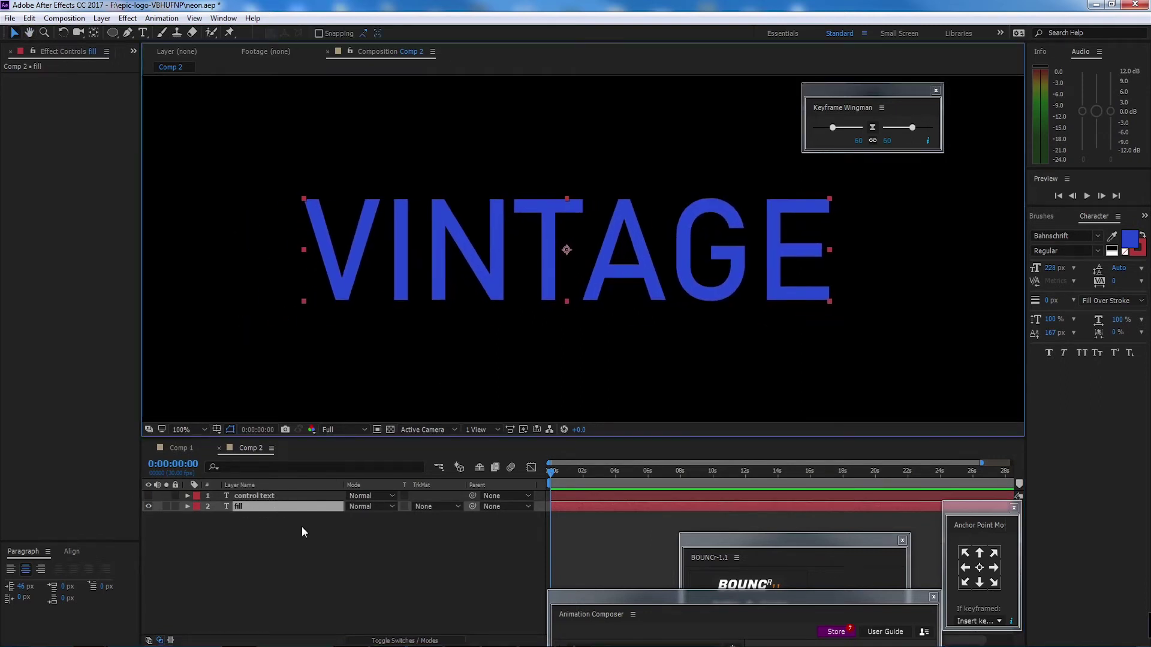
{"action": "left_click", "coordinate": [285, 507]}
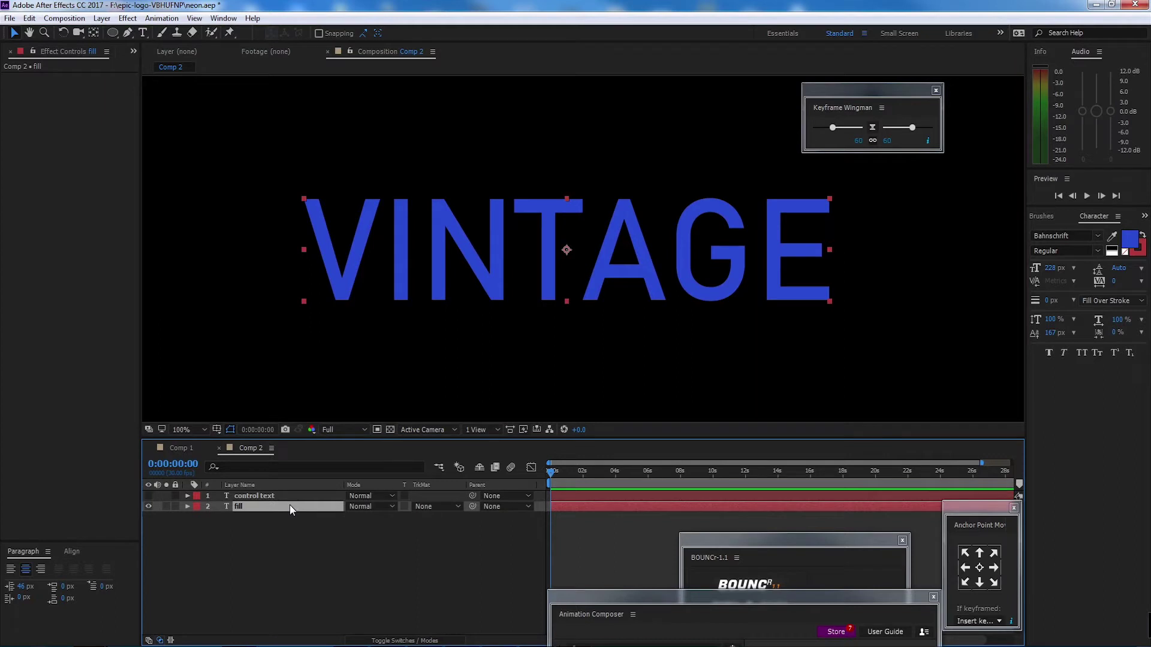
{"action": "key", "text": "ctrl+d"}
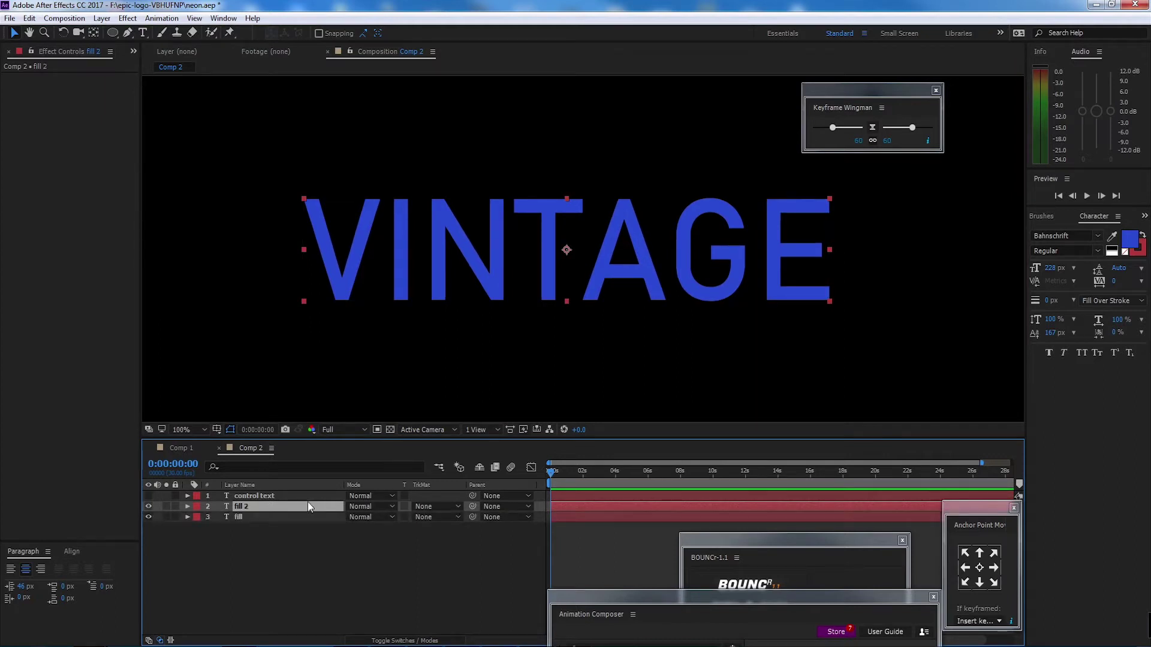
{"action": "left_click", "coordinate": [251, 517]}
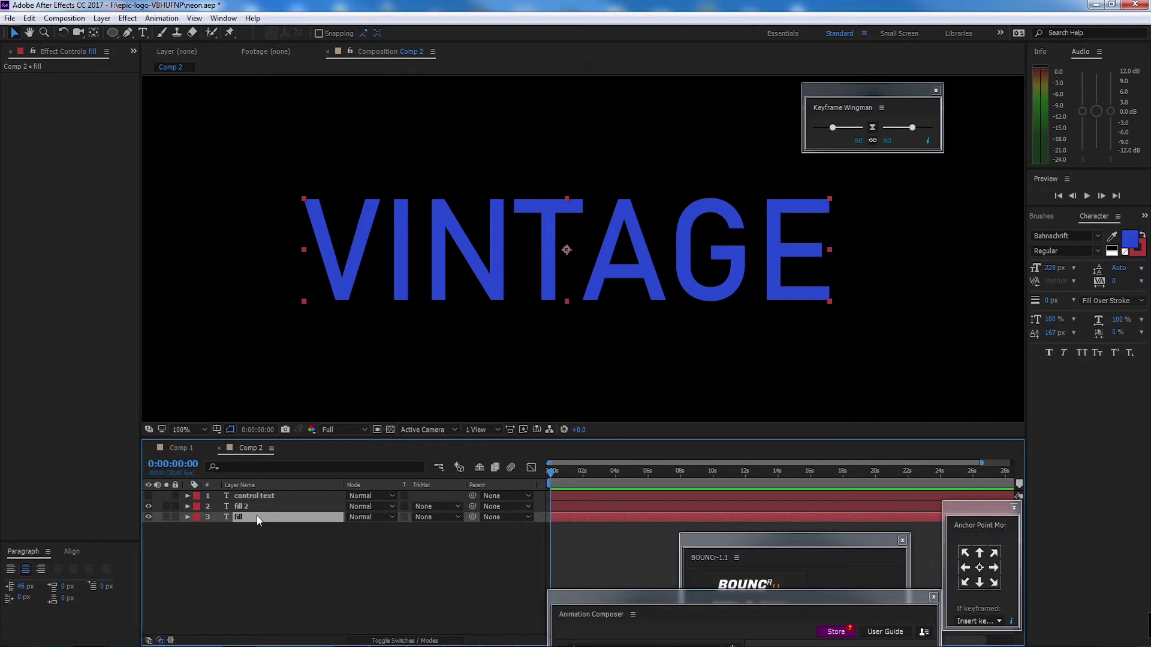
{"action": "key", "text": "Return"}
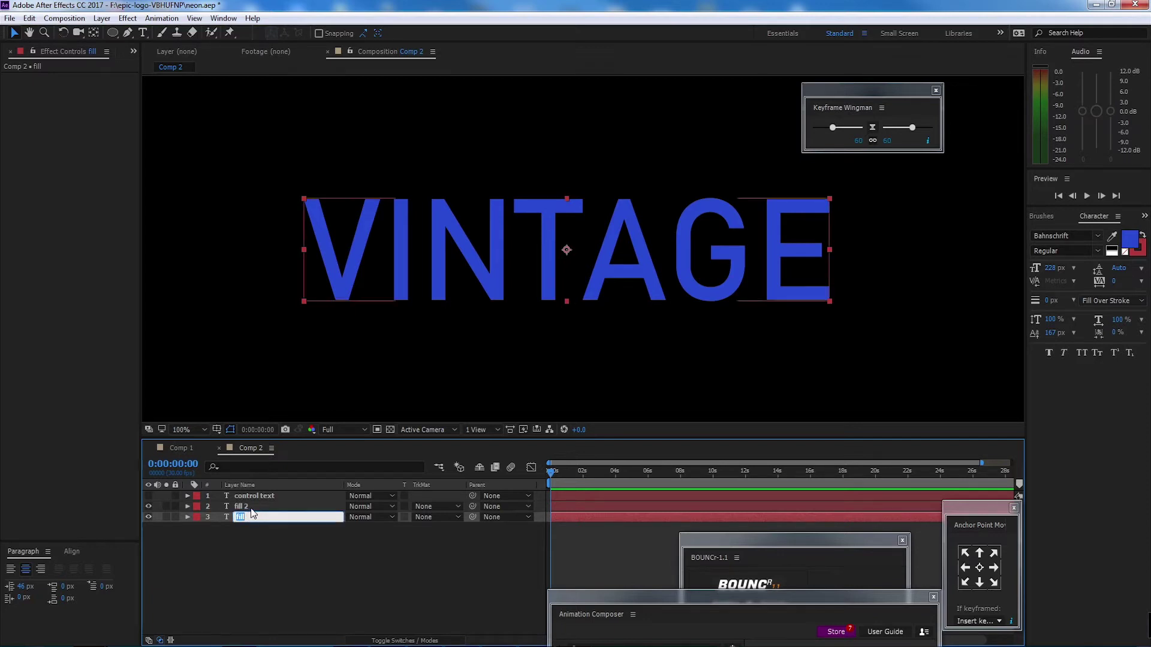
{"action": "left_click_drag", "start_coordinate": [248, 506], "coordinate": [250, 526]}
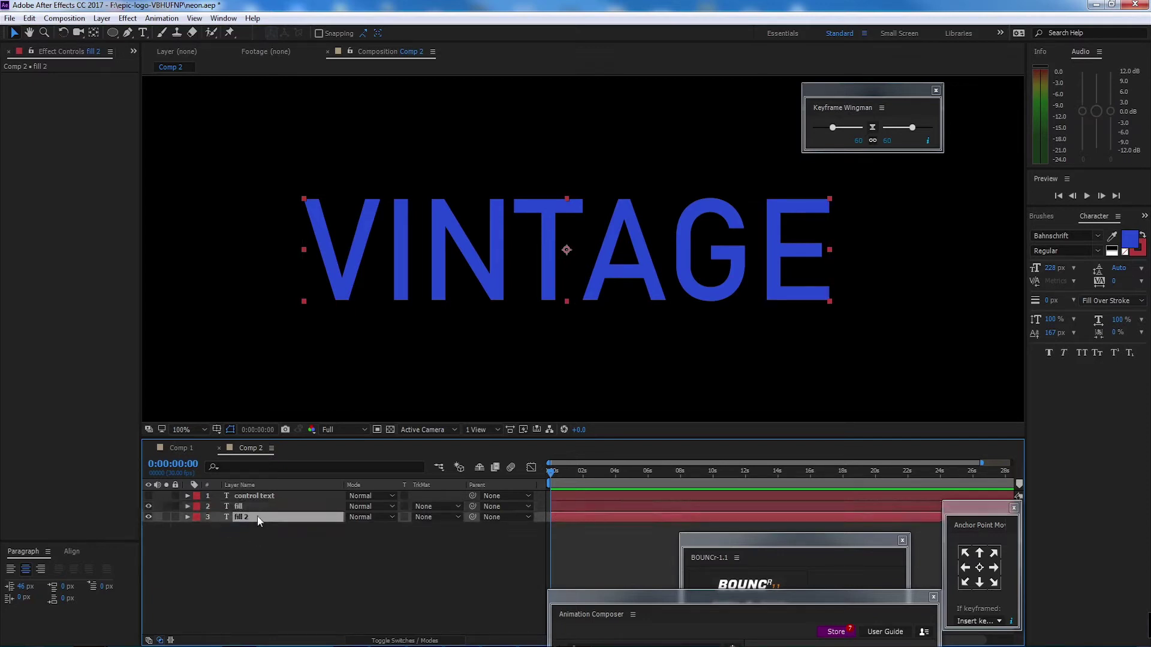
- Rename the duplicated fill layer as "fill and strke"
{"action": "key", "text": "Return"}
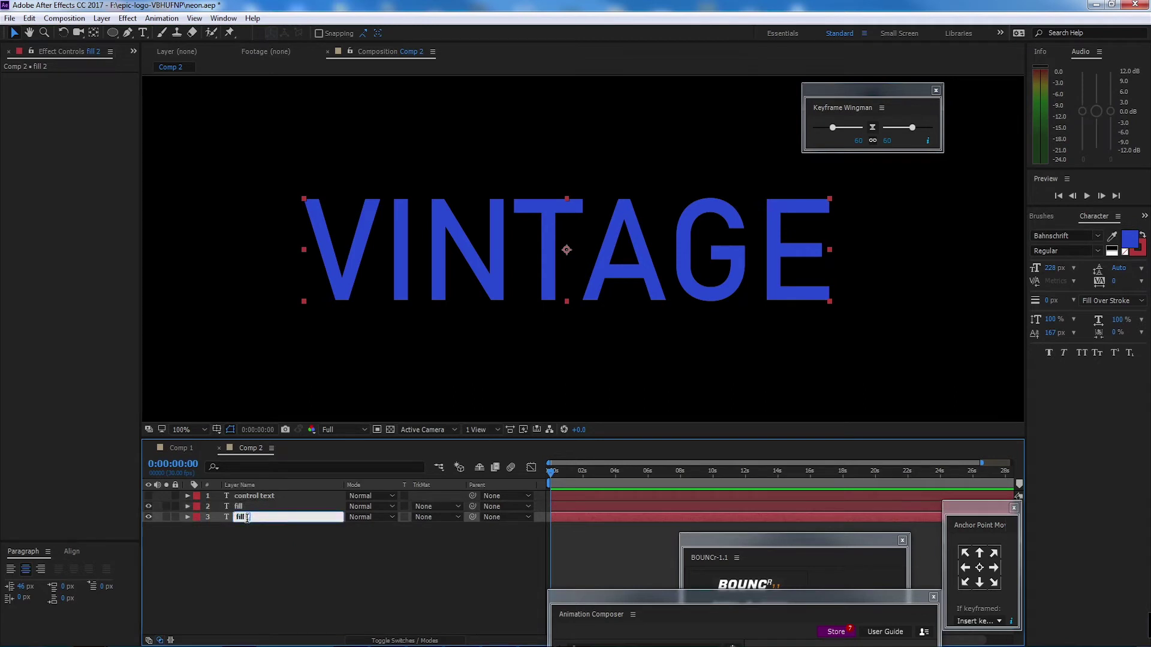
{"action": "key", "text": "BackSpace"}
{"action": "type", "text": "and strke"}
{"action": "left_click", "coordinate": [289, 552]}
- Set the text stroke width of the fill and strke layer to 13 px
{"action": "left_click", "coordinate": [251, 519]}
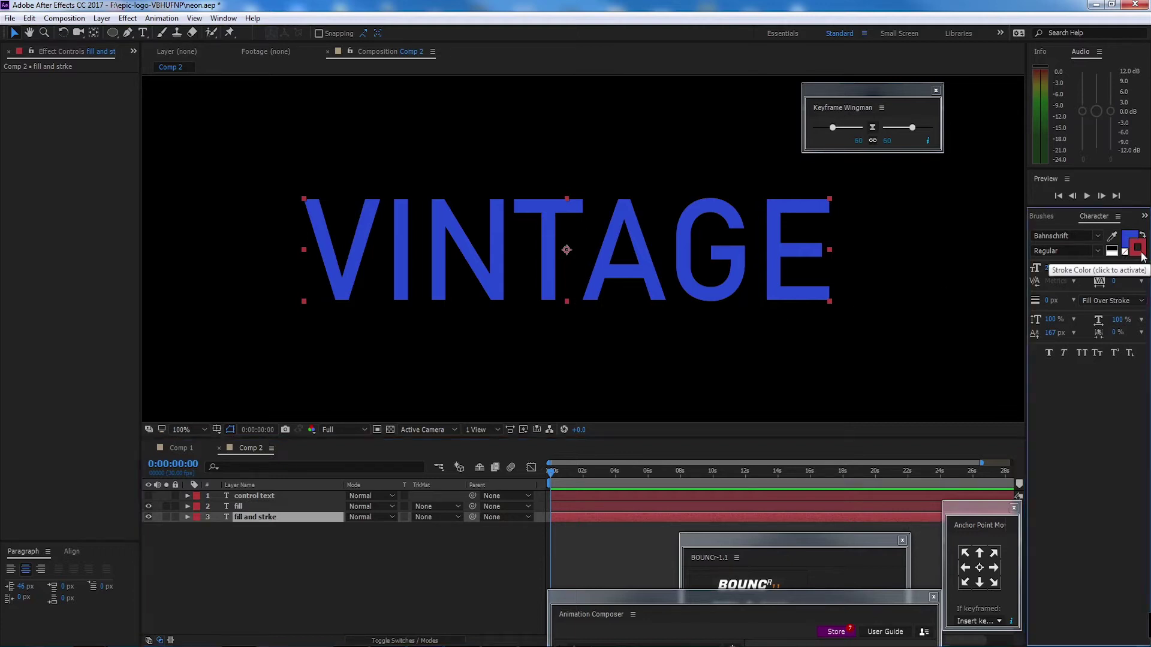
{"action": "left_click", "coordinate": [269, 544]}
{"action": "left_click", "coordinate": [258, 518]}
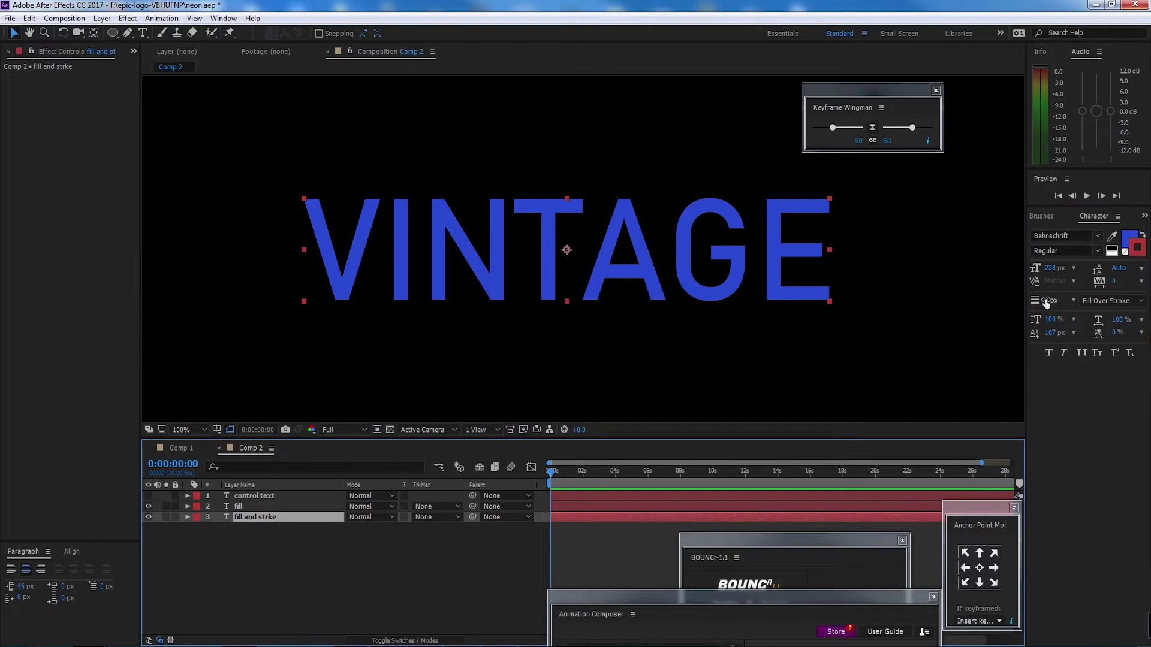
{"action": "left_click_drag", "start_coordinate": [1047, 301], "coordinate": [1056, 304]}
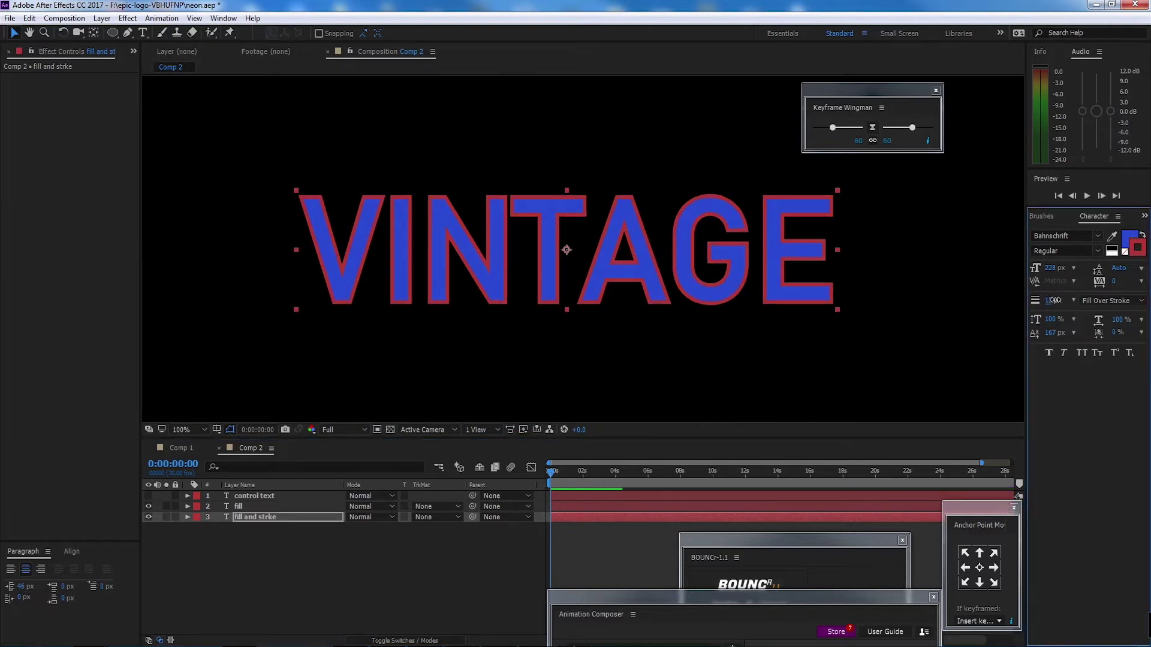
- Select the fill layer and reveal its text properties
{"action": "left_click", "coordinate": [234, 544]}
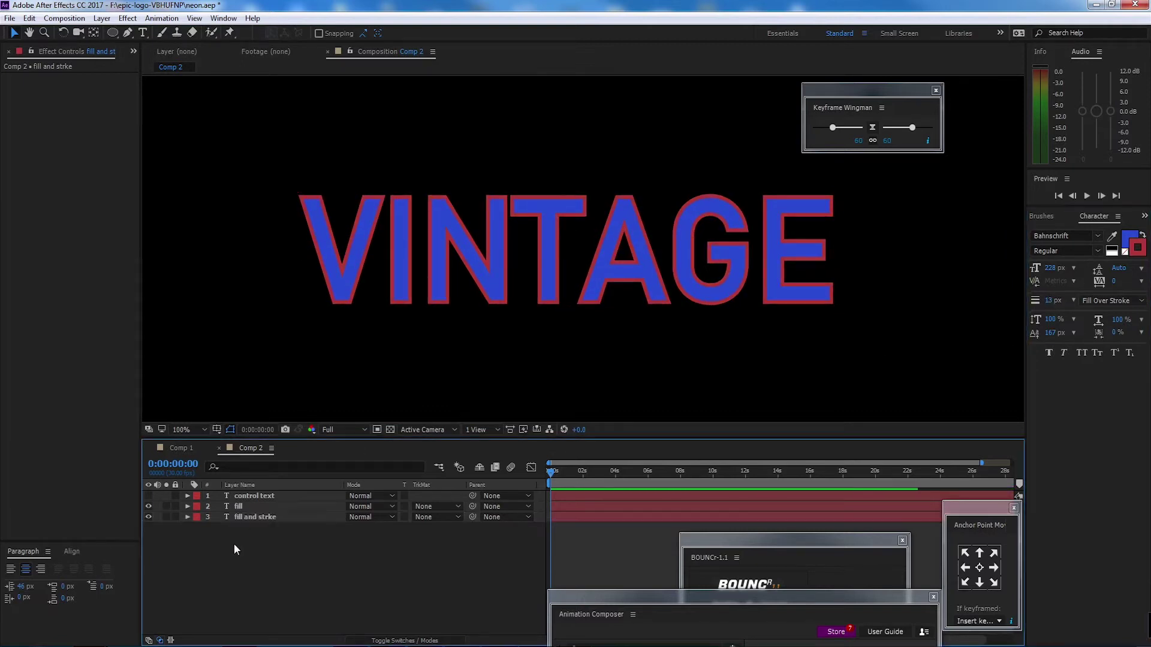
{"action": "left_click", "coordinate": [253, 507]}
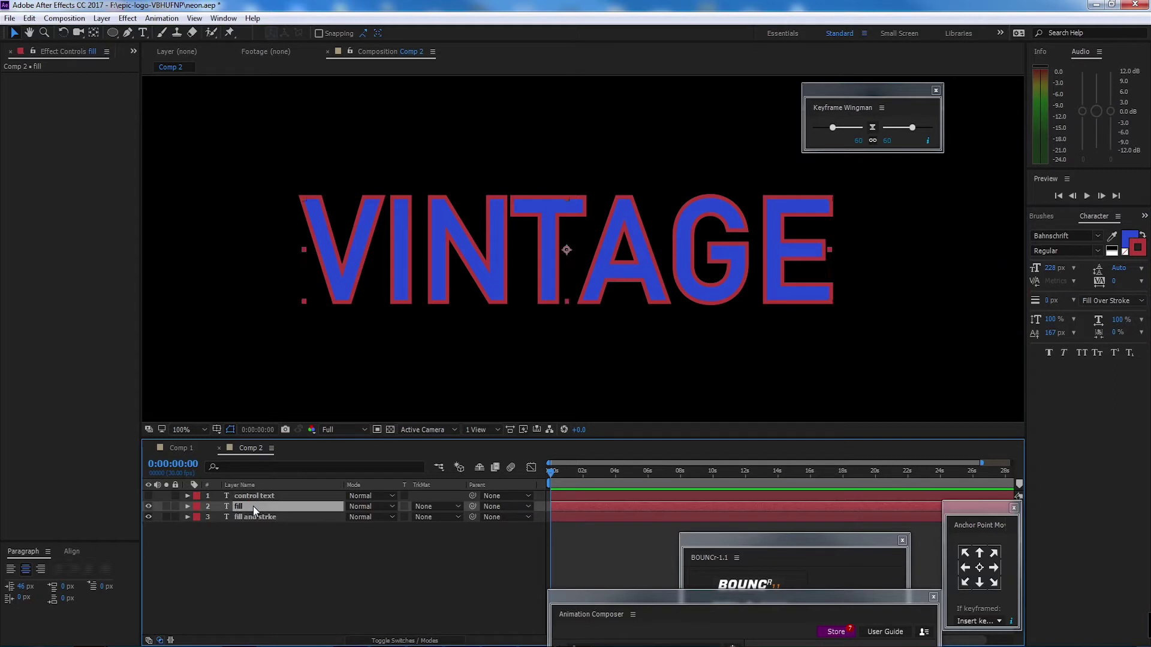
{"action": "left_click", "coordinate": [186, 507]}
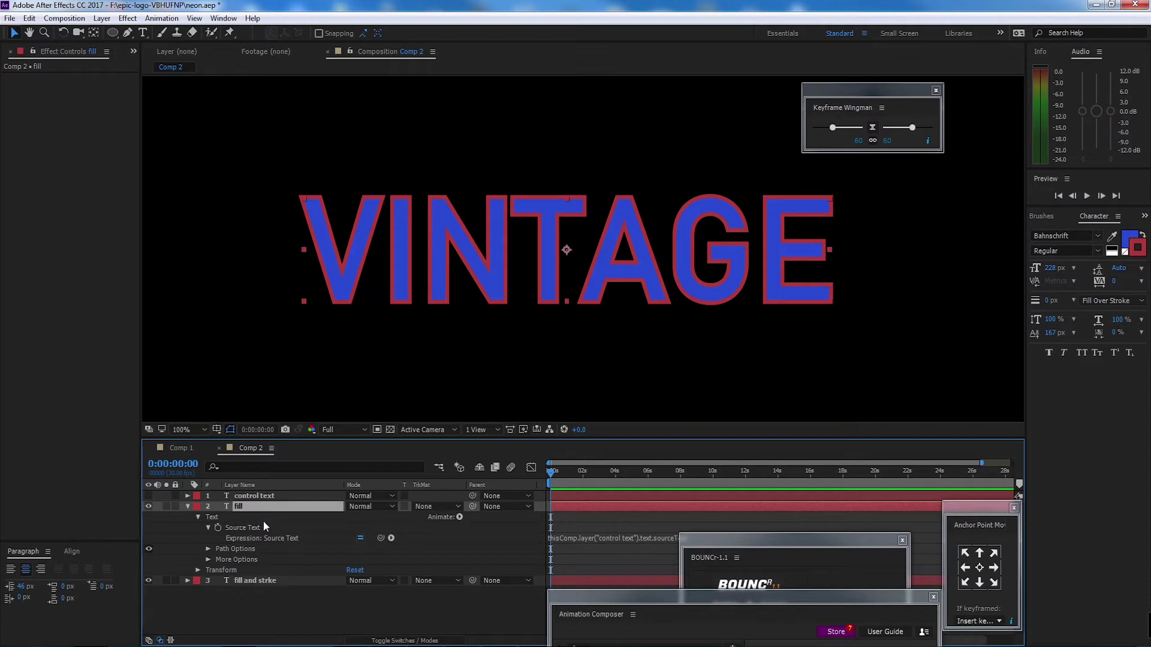
{"action": "left_click", "coordinate": [391, 539]}
{"action": "mouse_move", "coordinate": [481, 434]}
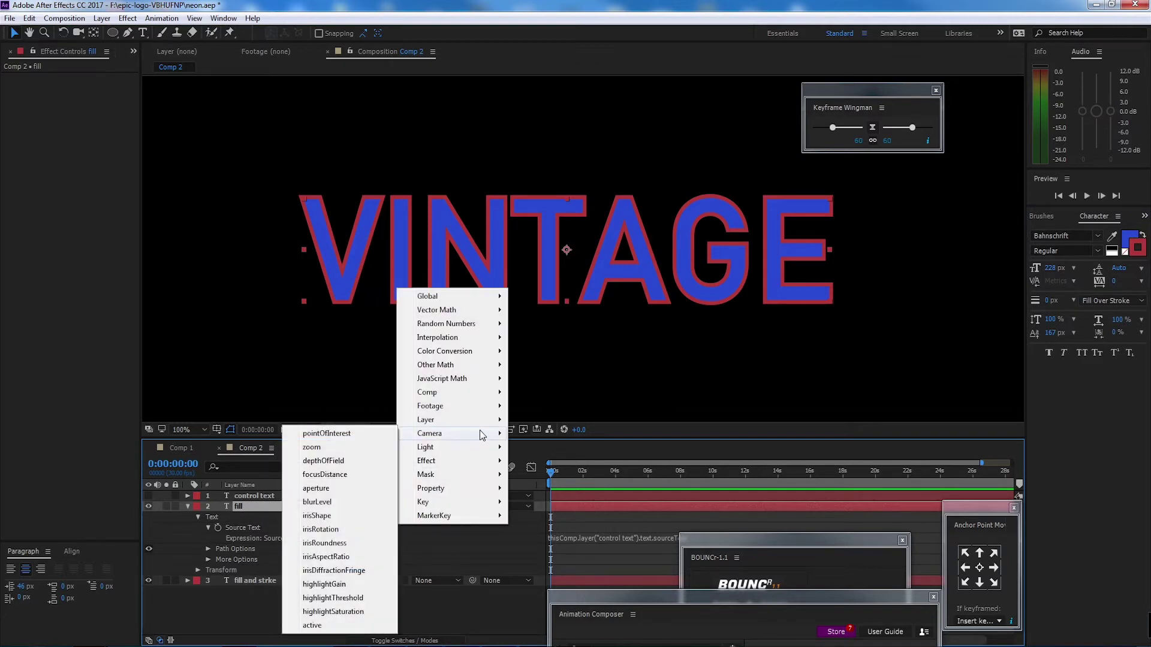
{"action": "left_click", "coordinate": [261, 527]}
{"action": "left_click", "coordinate": [258, 505]}
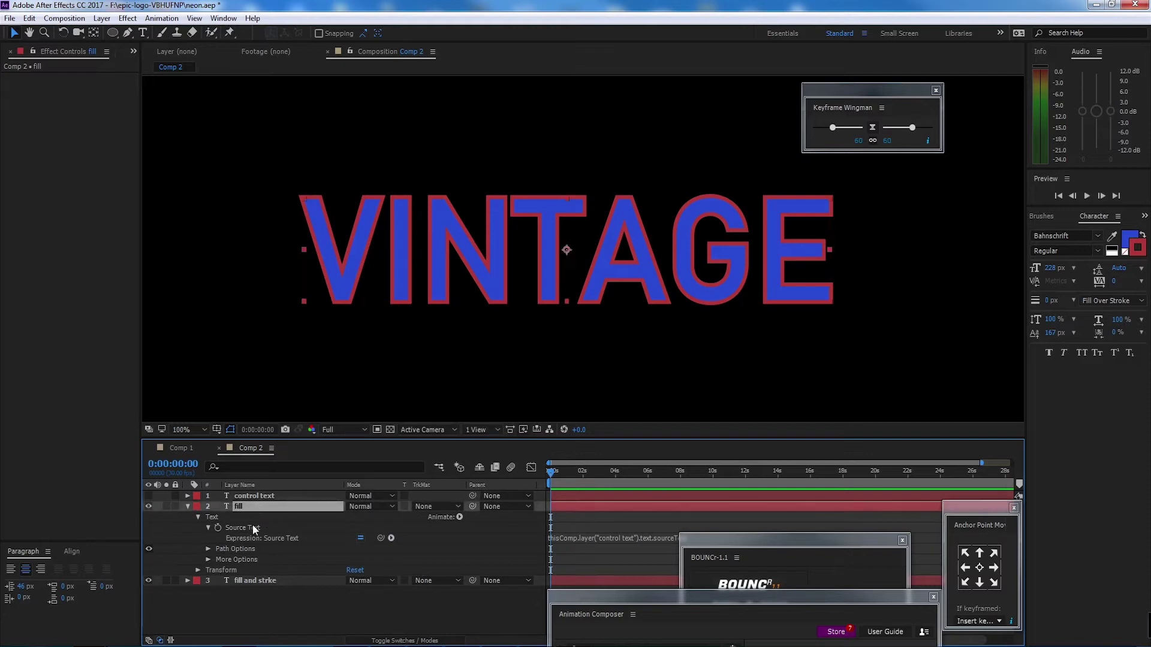
- Add a Skew text animator to the fill layer and set its Skew to 20
{"action": "left_click", "coordinate": [459, 517]}
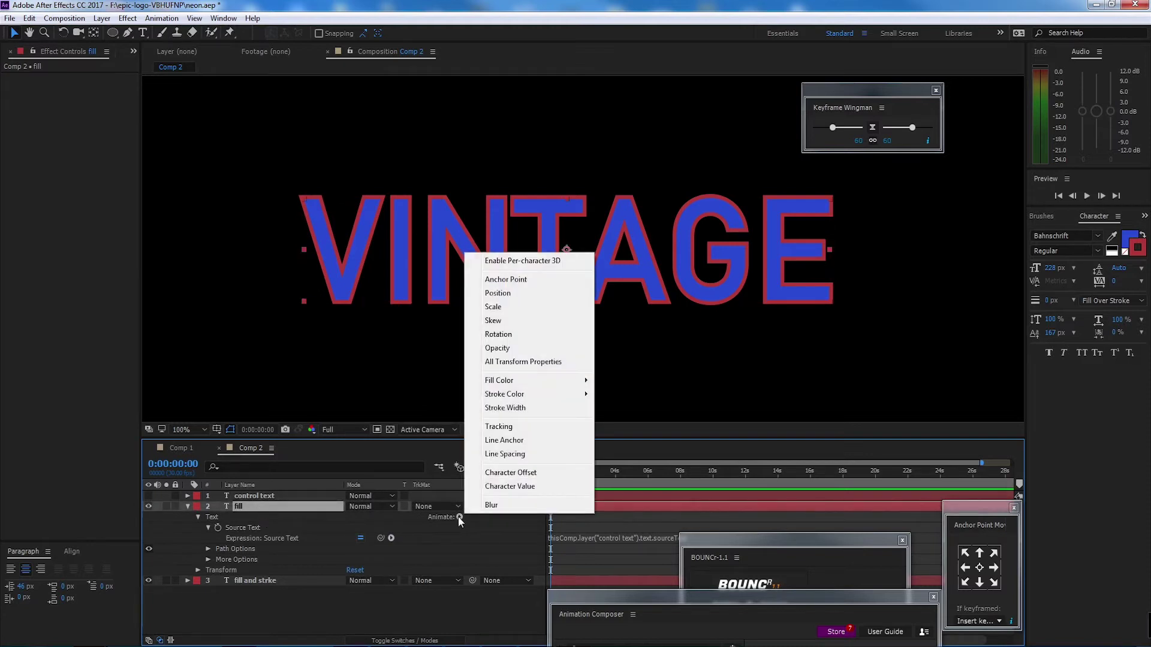
{"action": "left_click", "coordinate": [539, 321]}
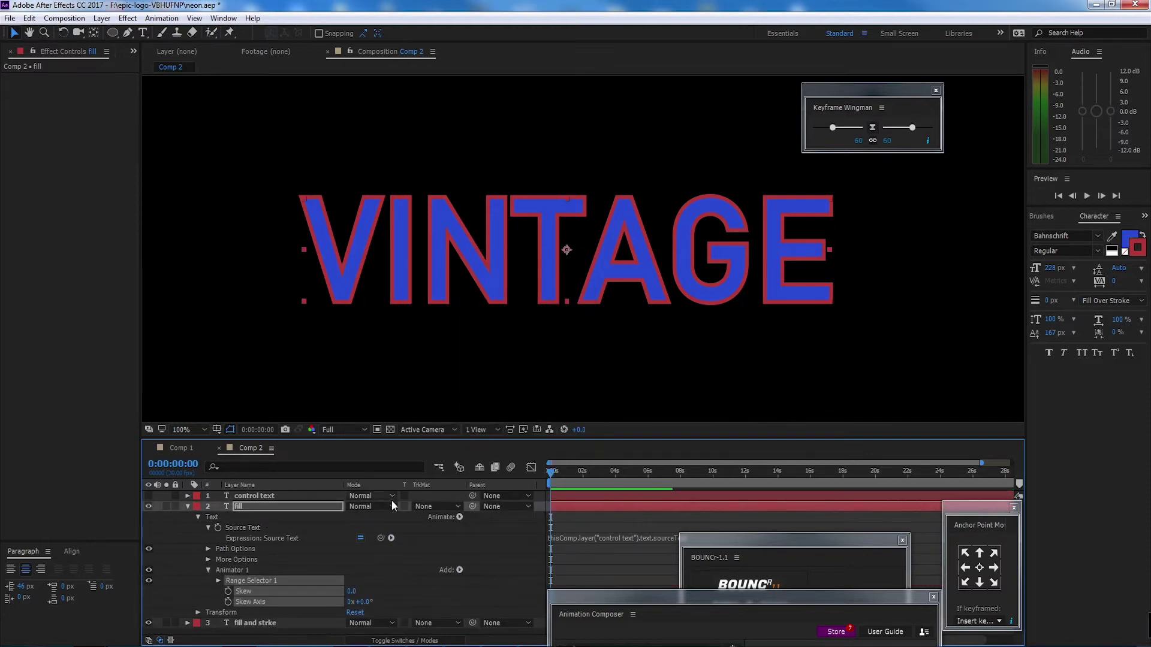
{"action": "left_click_drag", "start_coordinate": [376, 442], "coordinate": [390, 359]}
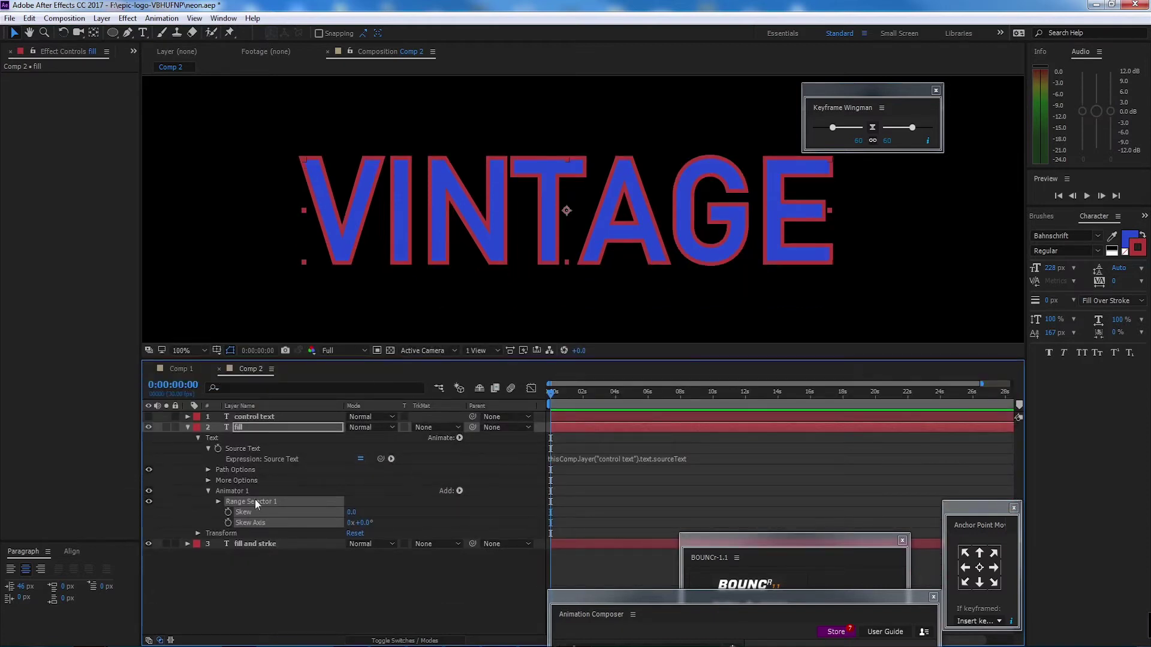
{"action": "left_click_drag", "start_coordinate": [351, 511], "coordinate": [358, 510]}
{"action": "left_click", "coordinate": [358, 511]}
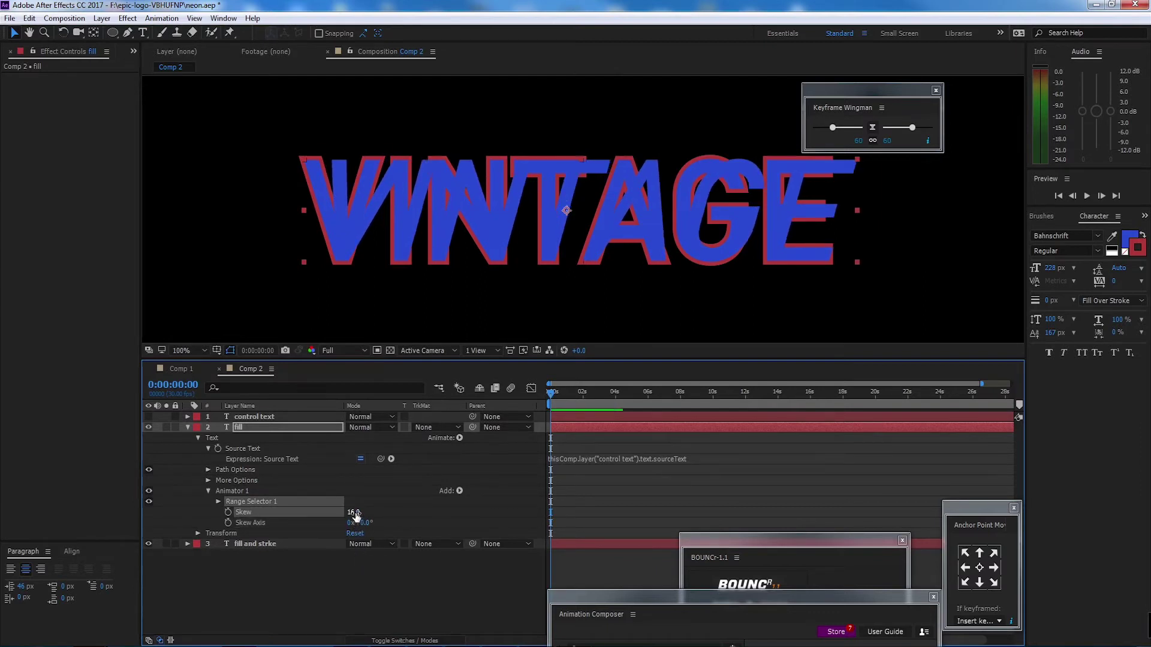
{"action": "type", "text": "20"}
{"action": "key", "text": "Return"}
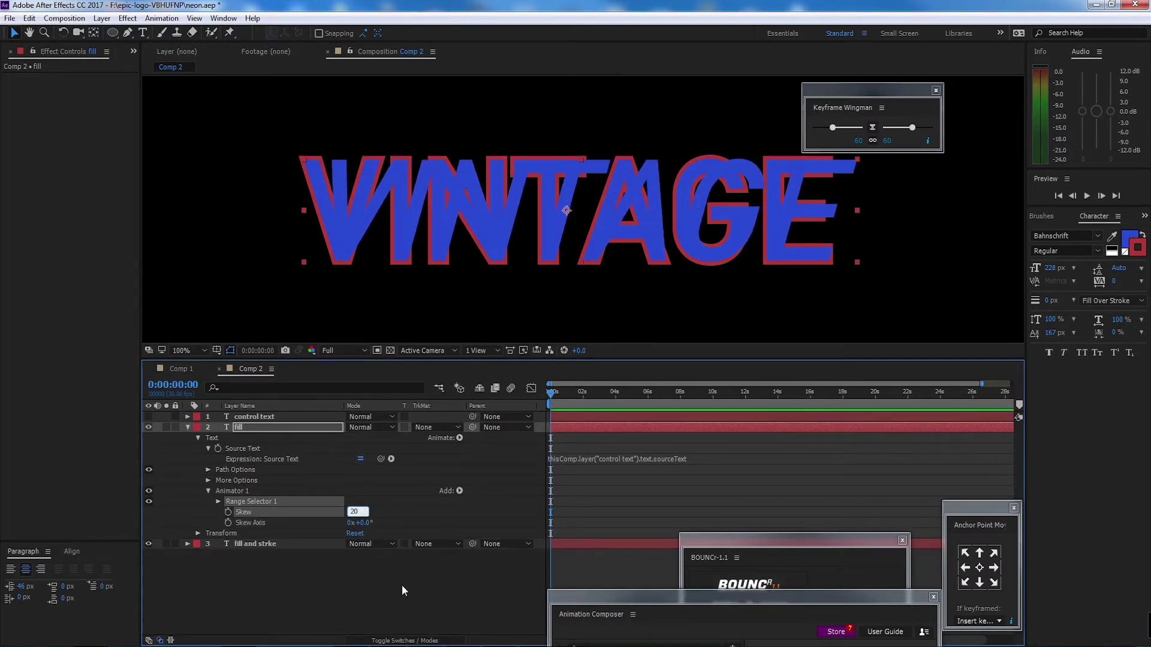
{"action": "left_click", "coordinate": [404, 584]}
- Collapse the skew animator's properties on the fill layer, keep the animator's name, and select the fill layer
{"action": "left_click", "coordinate": [266, 491]}
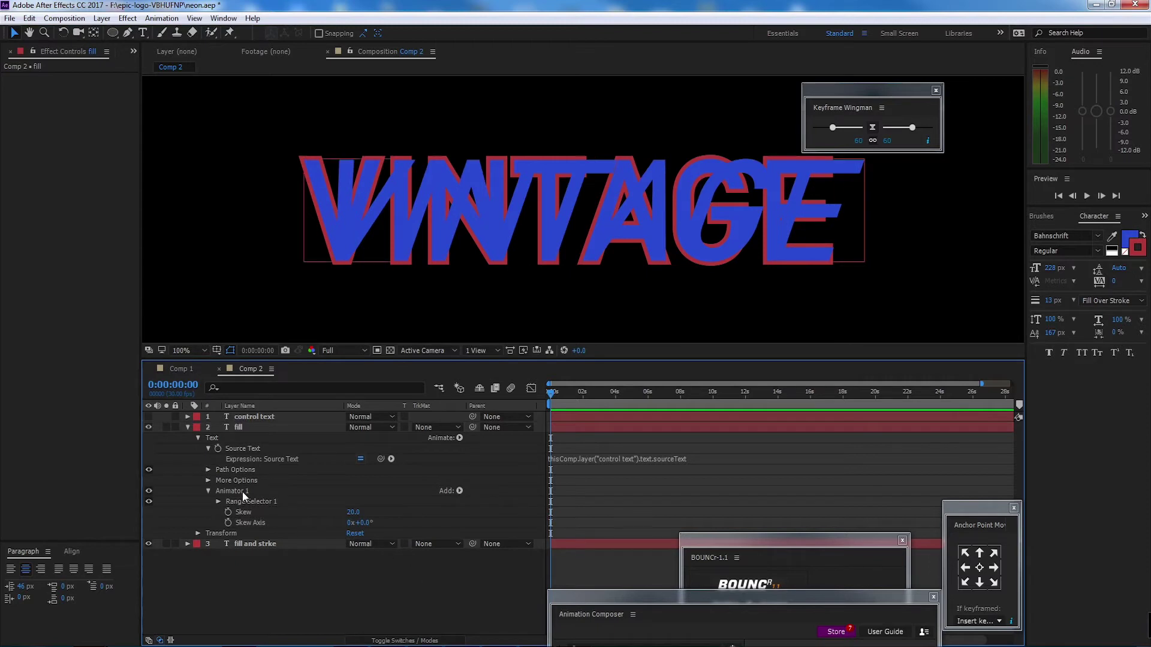
{"action": "left_click", "coordinate": [241, 491]}
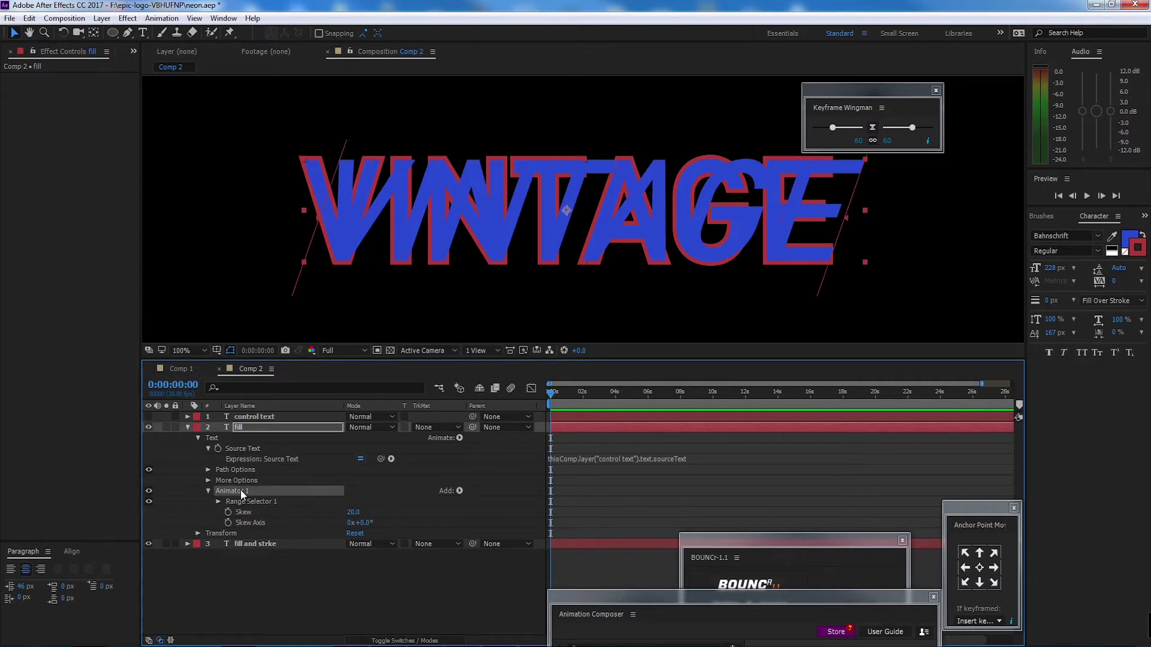
{"action": "left_click", "coordinate": [260, 427]}
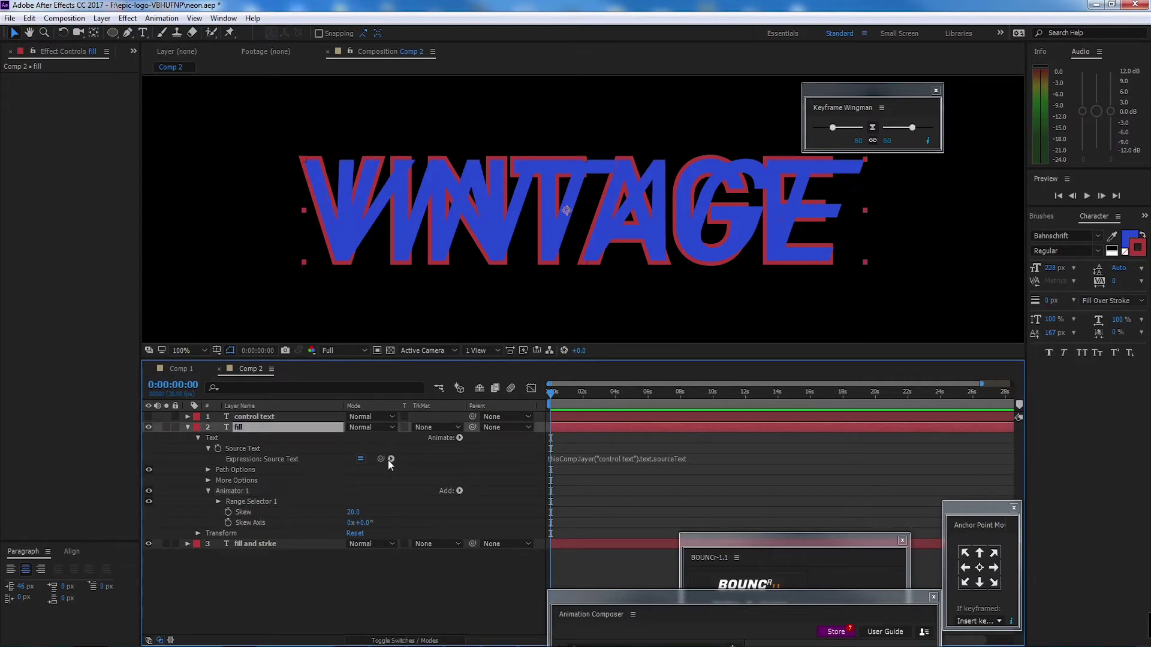
{"action": "left_click", "coordinate": [222, 491]}
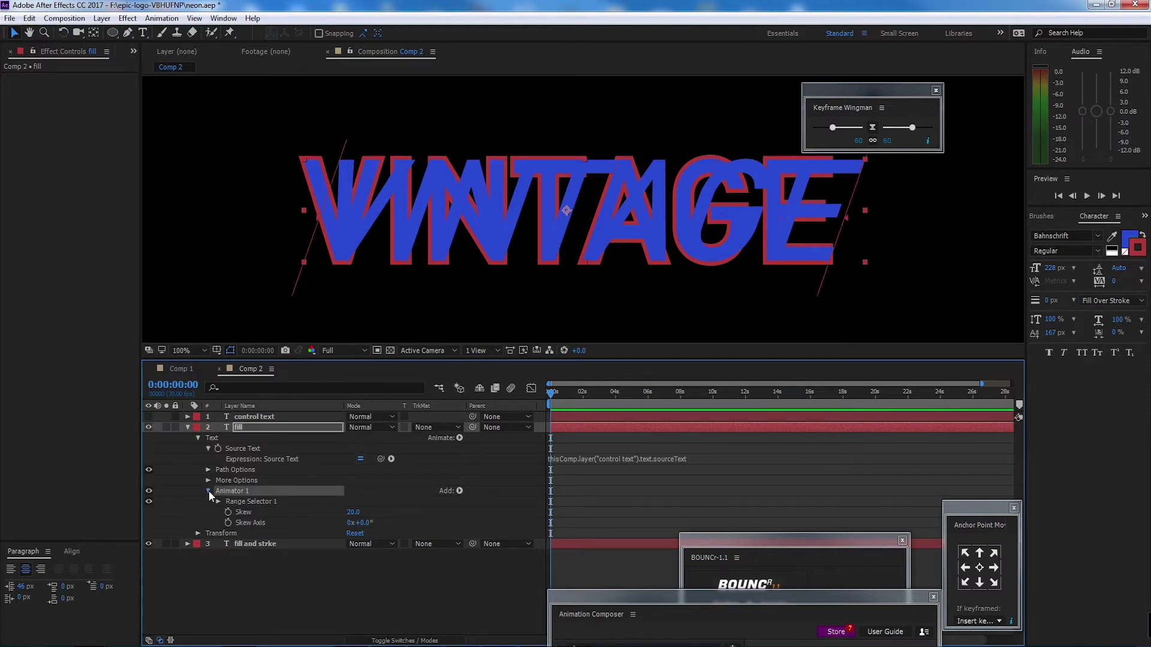
{"action": "left_click", "coordinate": [208, 491]}
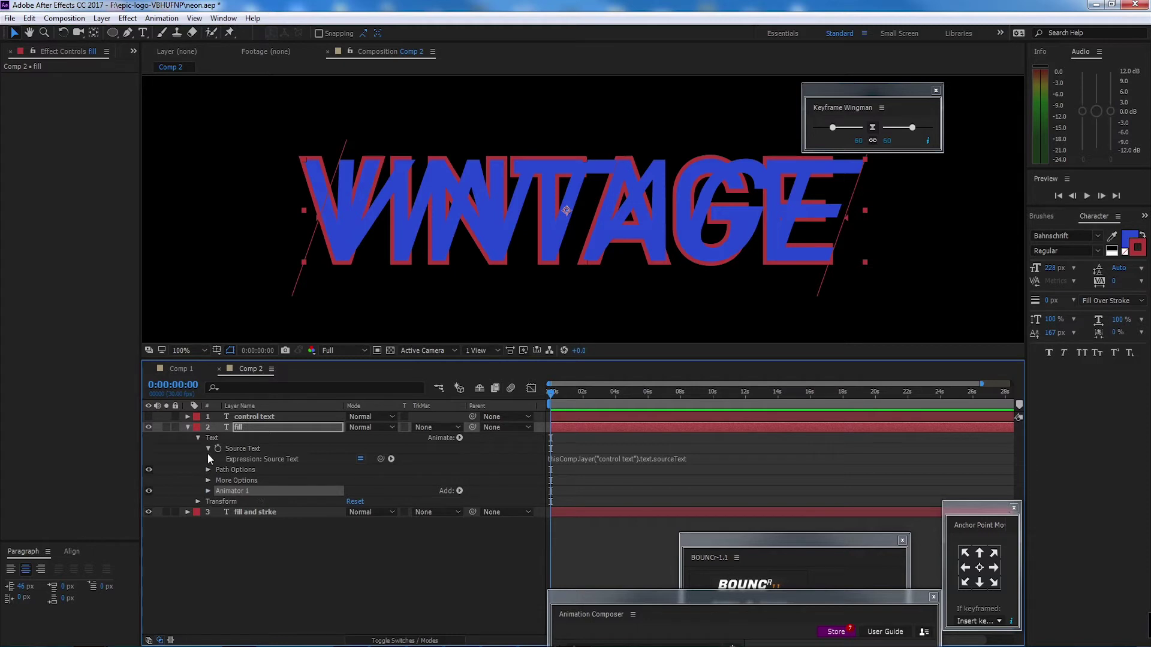
{"action": "key", "text": "Return"}
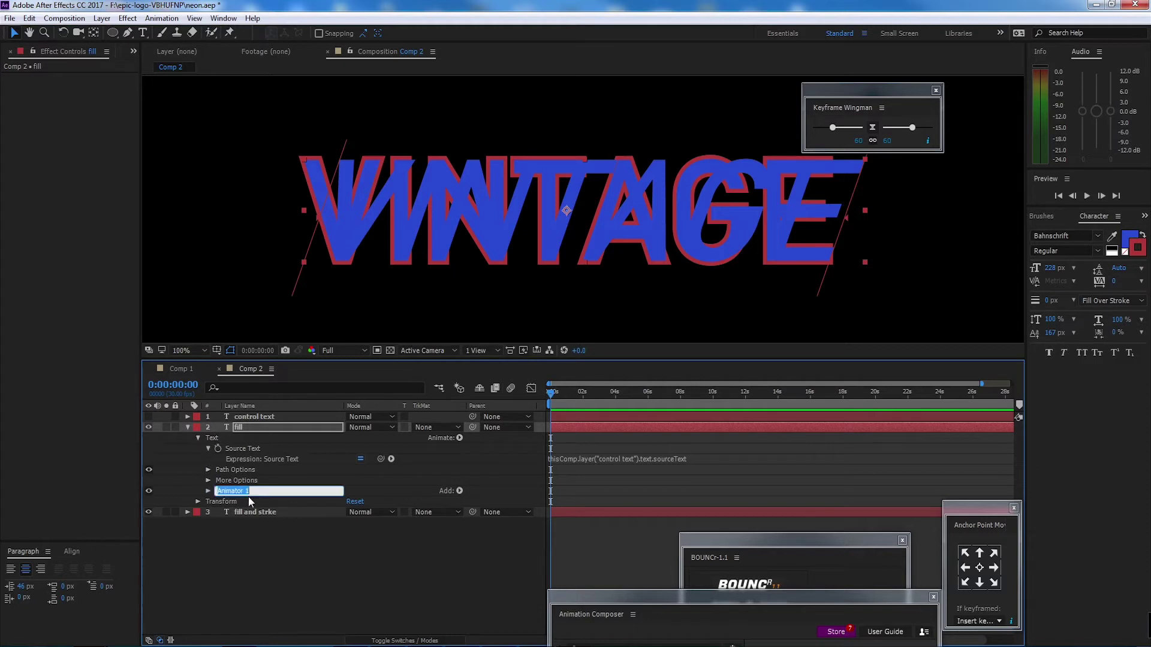
{"action": "key", "text": "Return"}
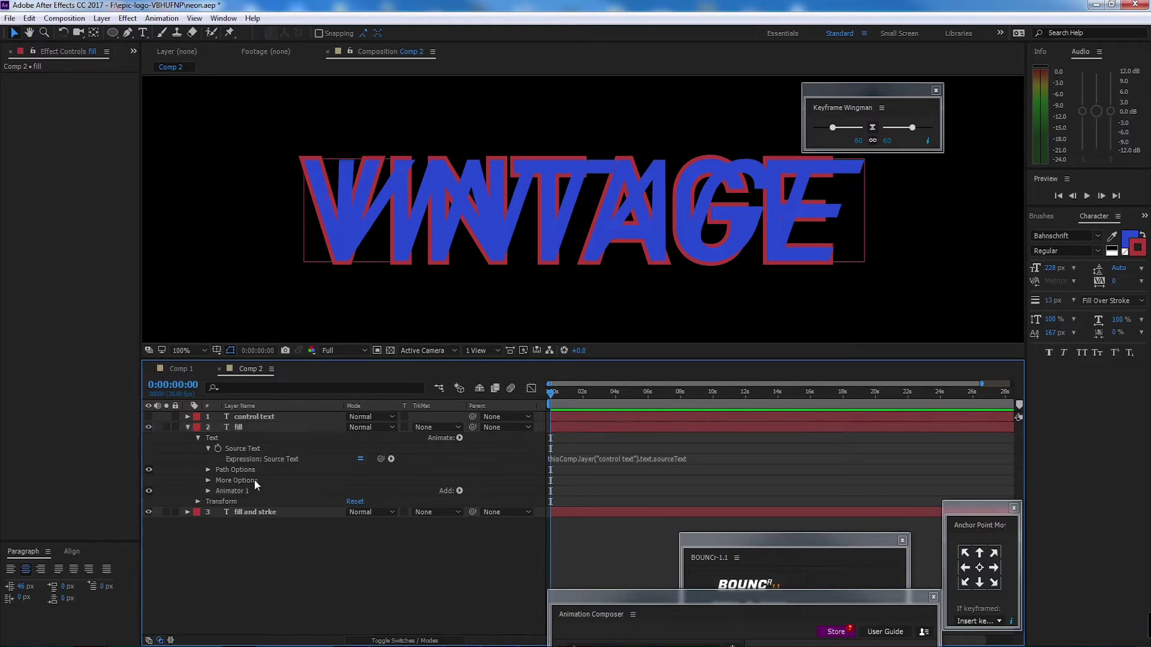
{"action": "left_click", "coordinate": [247, 427]}
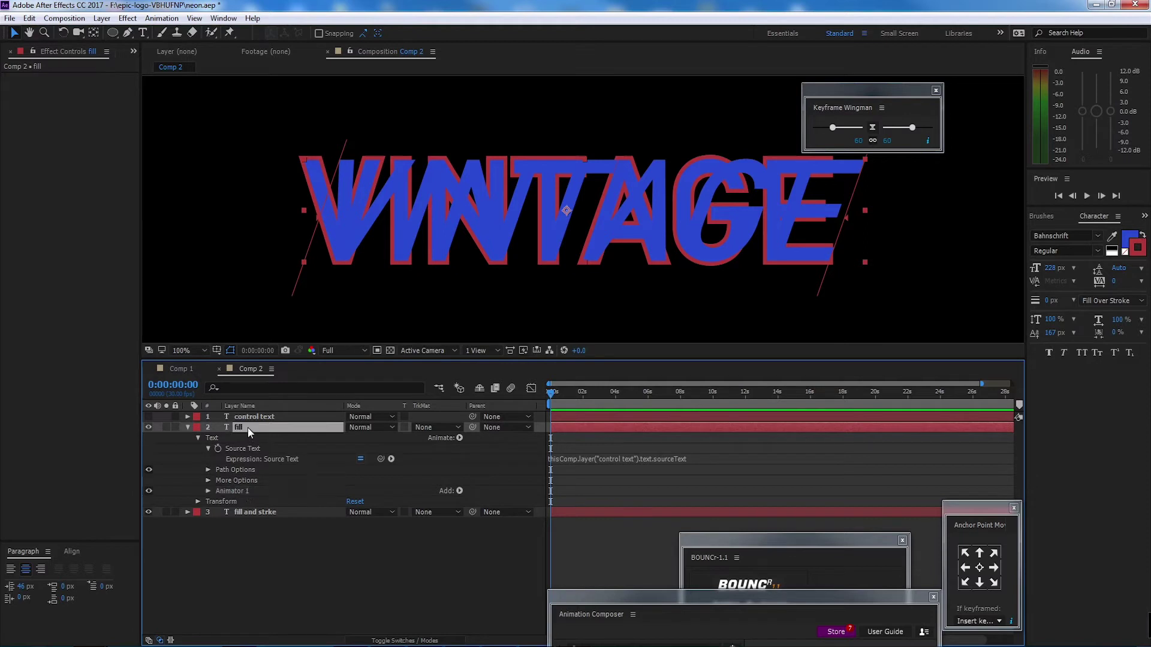
- Collapse the fill layer and paste its Skew text animator onto the fill and strke layer
{"action": "left_click", "coordinate": [188, 427]}
{"action": "left_click", "coordinate": [258, 438]}
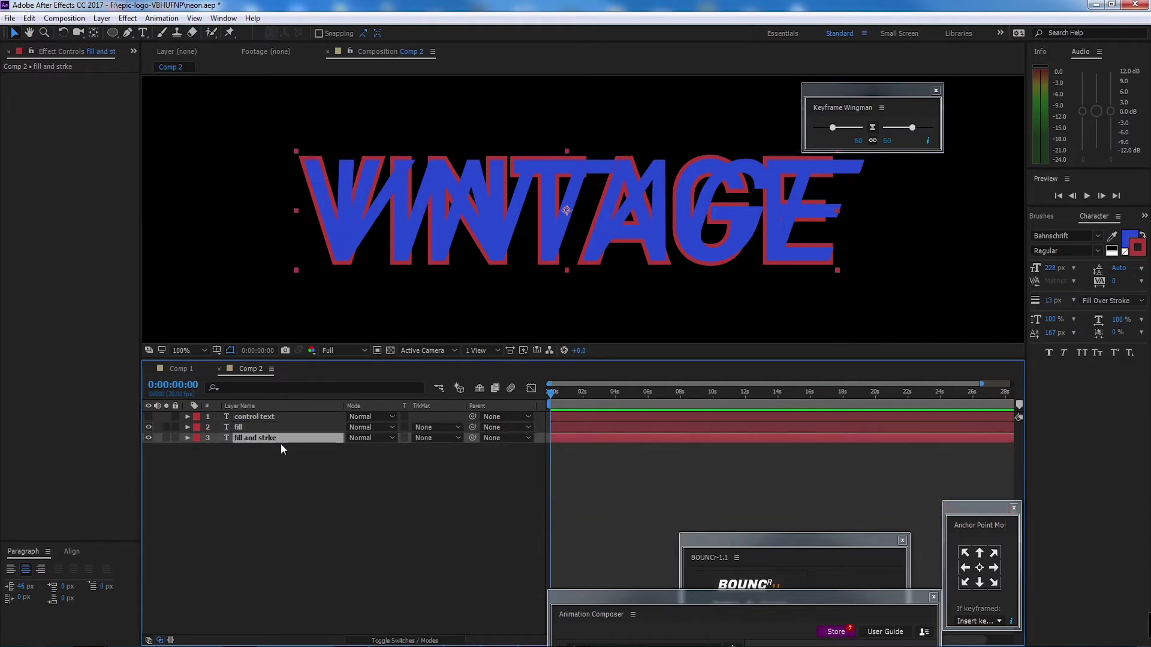
{"action": "key", "text": "Return"}
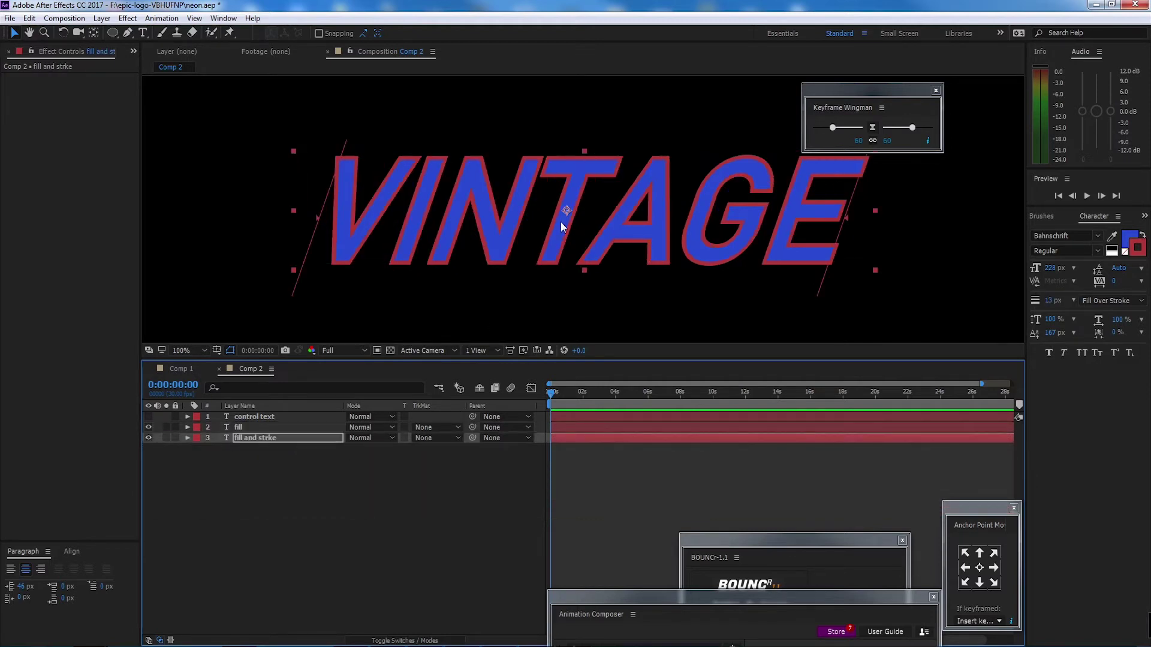
{"action": "left_click_drag", "start_coordinate": [354, 361], "coordinate": [353, 380]}
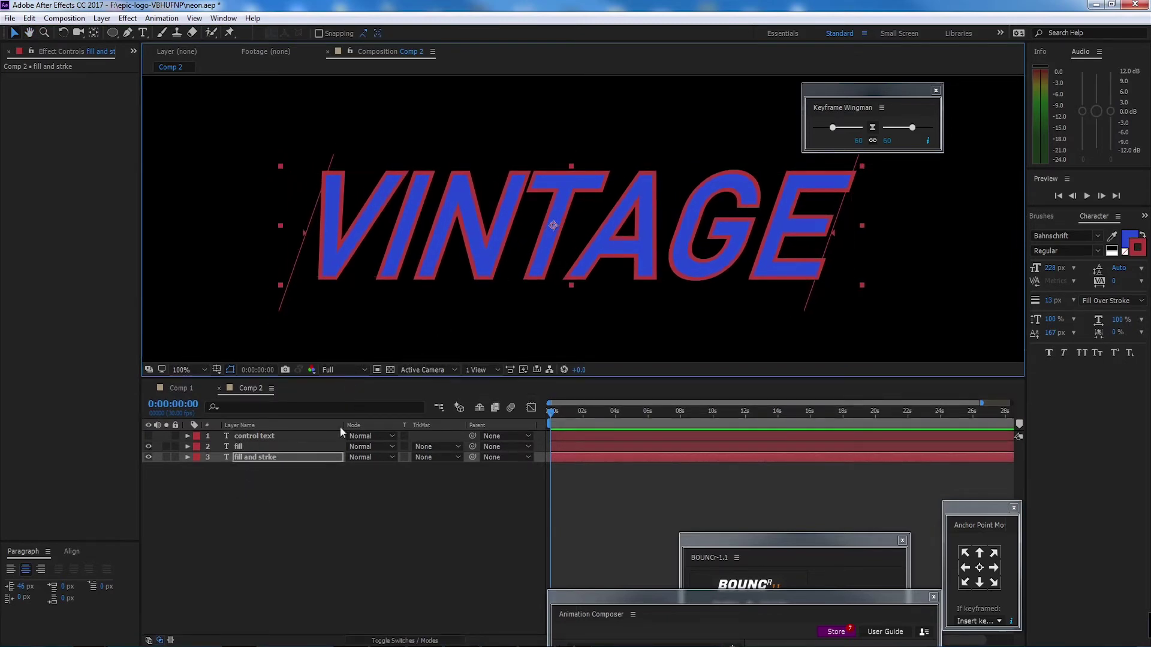
- Add an Inner Glow layer style to the fill and strke layer
{"action": "left_click", "coordinate": [271, 473]}
{"action": "left_click", "coordinate": [268, 457]}
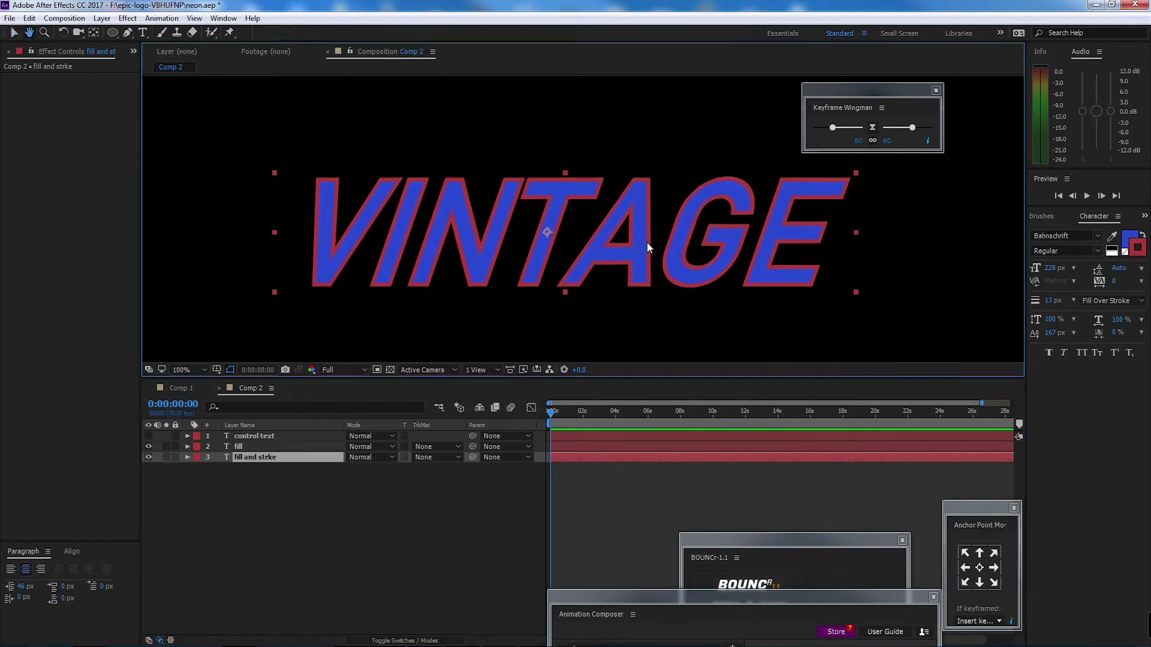
{"action": "key", "text": "v"}
{"action": "right_click", "coordinate": [282, 457]}
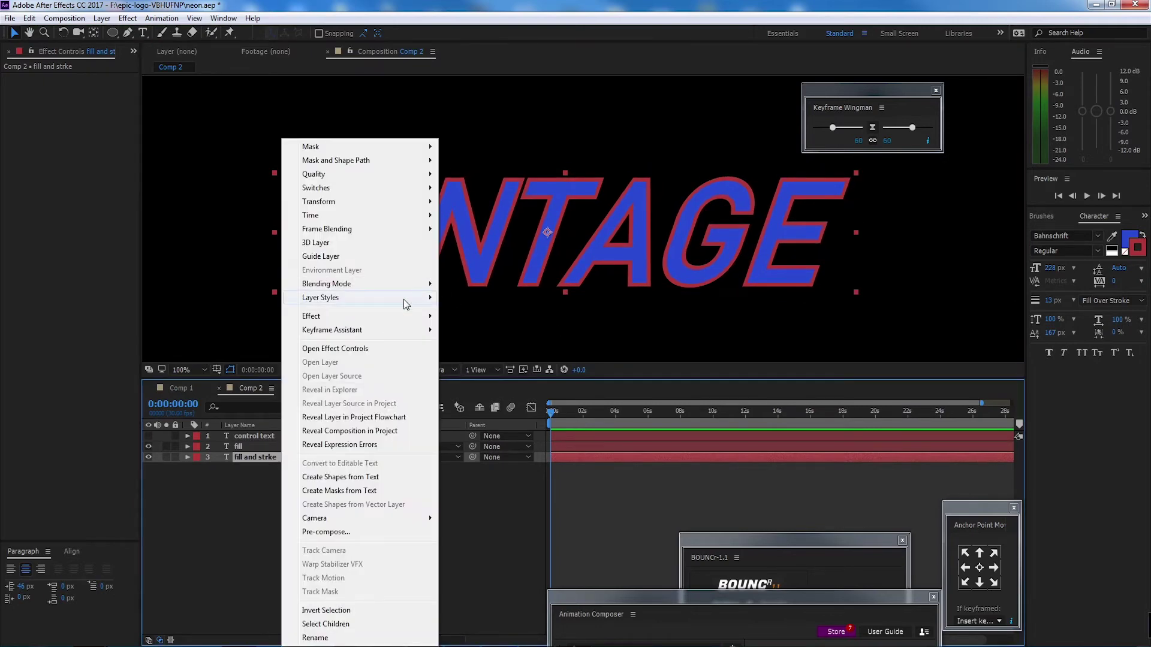
{"action": "mouse_move", "coordinate": [404, 300]}
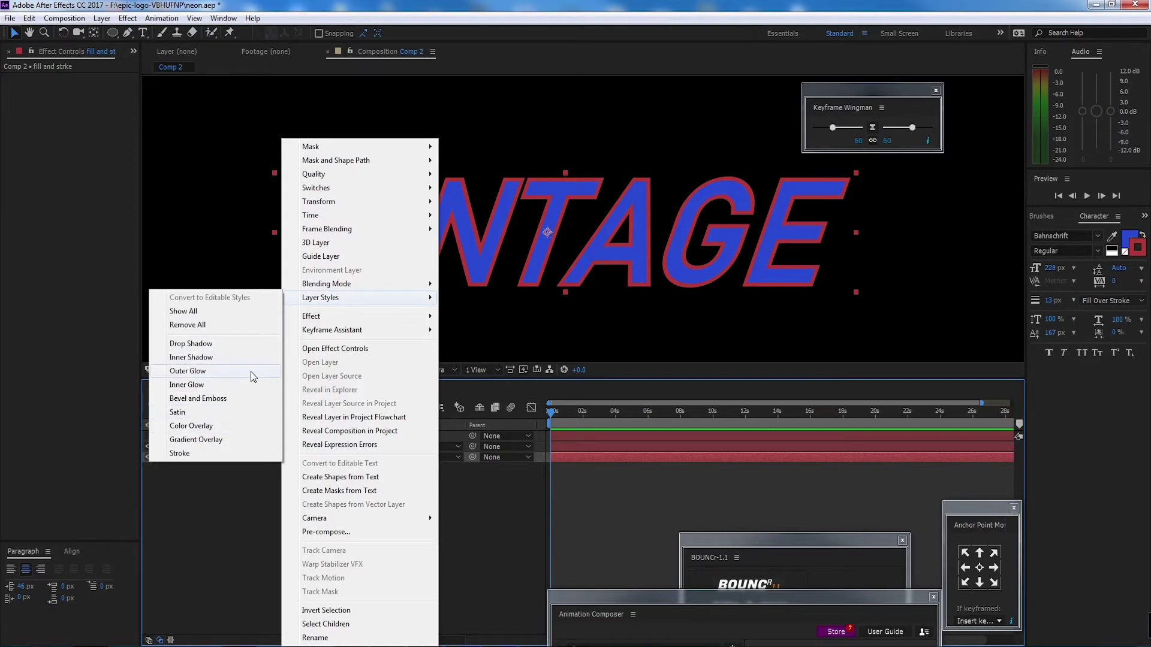
{"action": "left_click", "coordinate": [249, 386]}
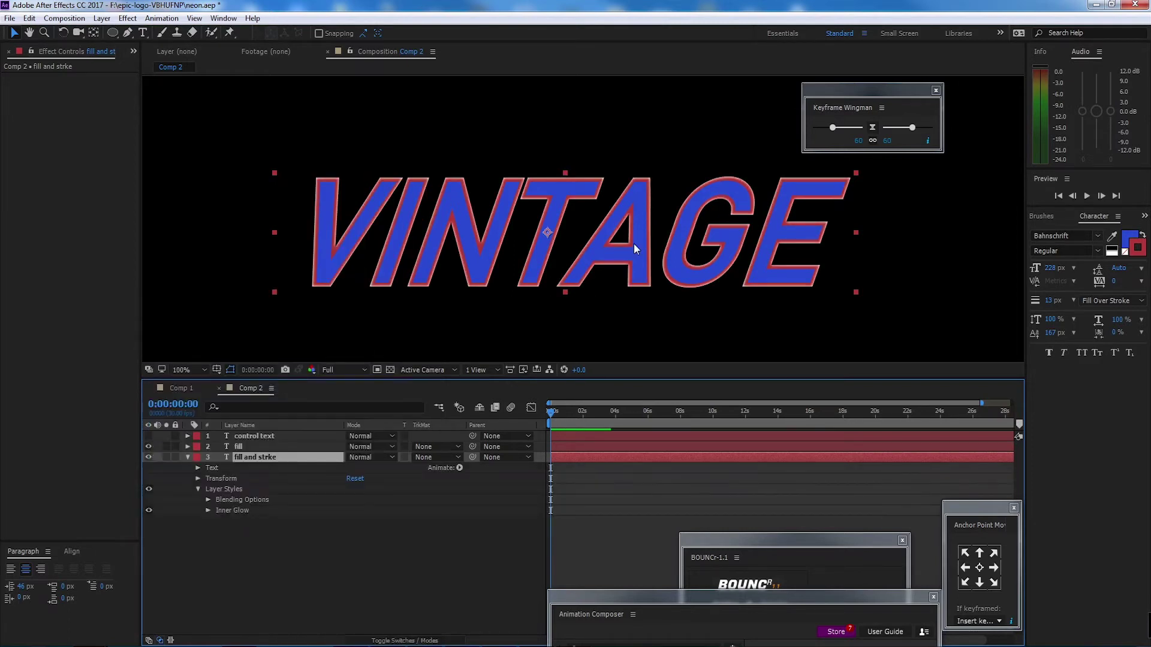
- Expand the Inner Glow settings of the fill and strke layer and change the glow color to light cyan
{"action": "key", "text": "period"}
{"action": "left_click_drag", "start_coordinate": [629, 203], "coordinate": [625, 223]}
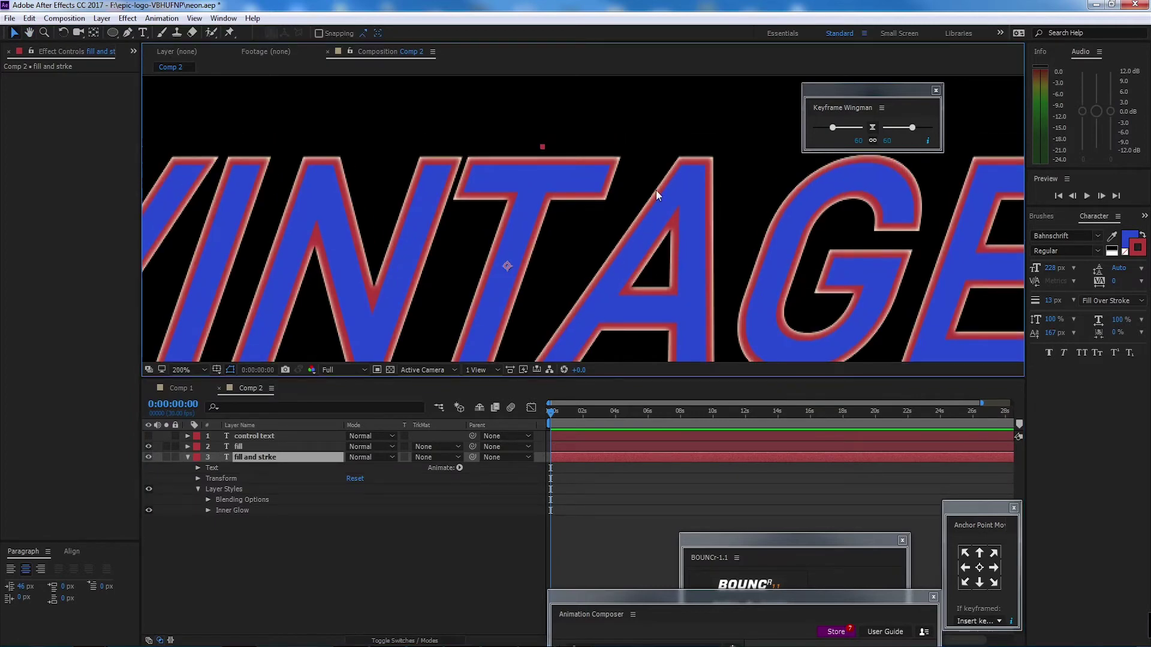
{"action": "left_click_drag", "start_coordinate": [517, 246], "coordinate": [522, 226]}
{"action": "left_click", "coordinate": [208, 510]}
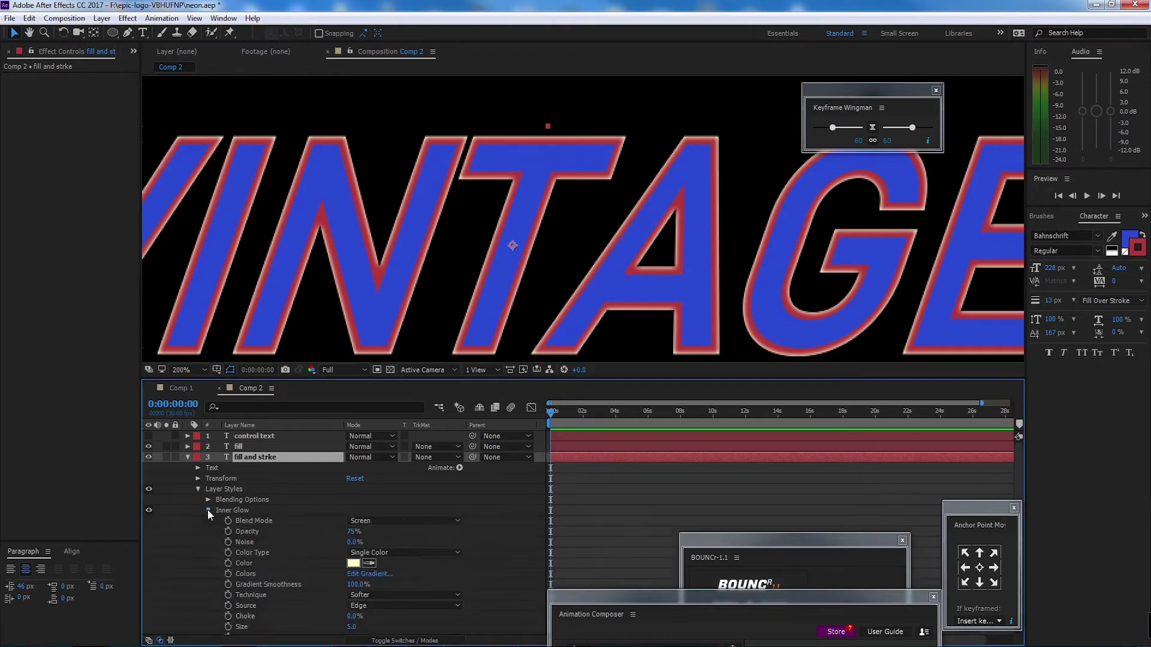
{"action": "left_click", "coordinate": [353, 544]}
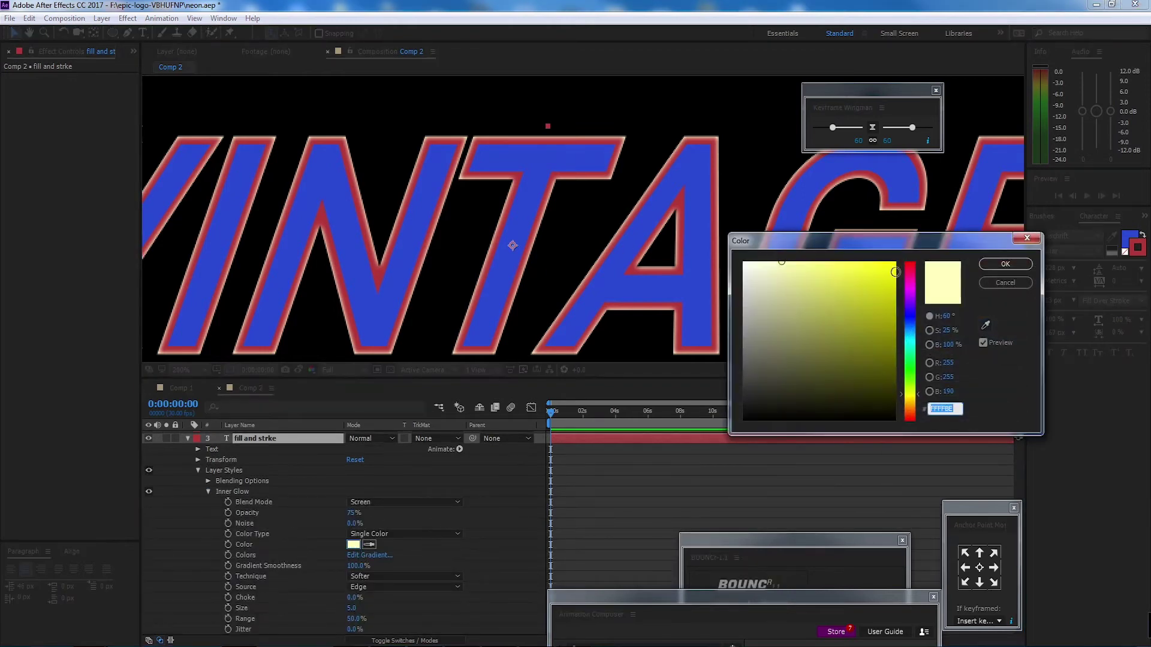
{"action": "left_click", "coordinate": [915, 337]}
{"action": "left_click", "coordinate": [884, 279]}
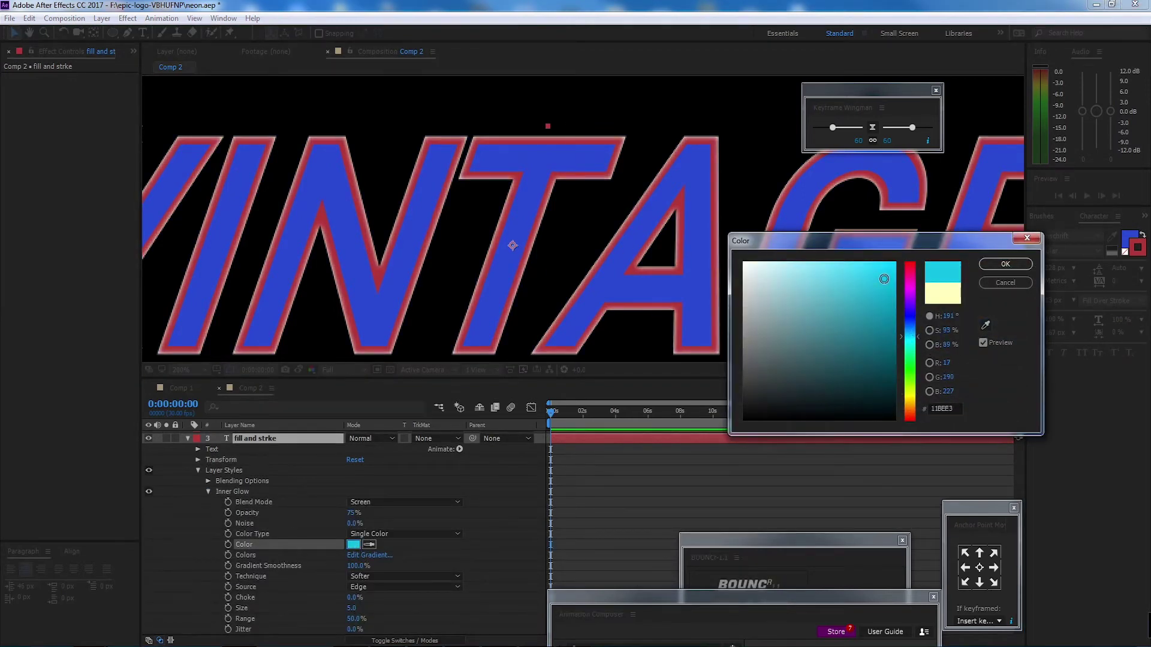
{"action": "mouse_move", "coordinate": [887, 247]}
{"action": "left_mouse_down"}
{"action": "mouse_move", "coordinate": [868, 268]}
{"action": "mouse_move", "coordinate": [822, 283]}
{"action": "left_mouse_up"}
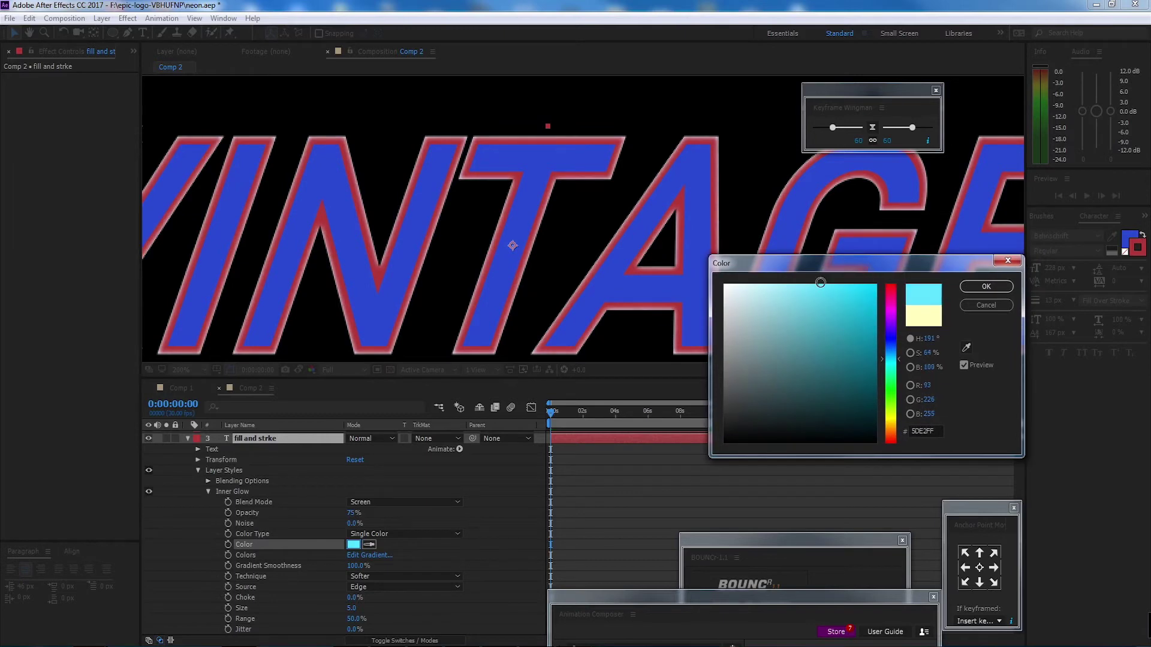
{"action": "left_click_drag", "start_coordinate": [899, 366], "coordinate": [902, 377]}
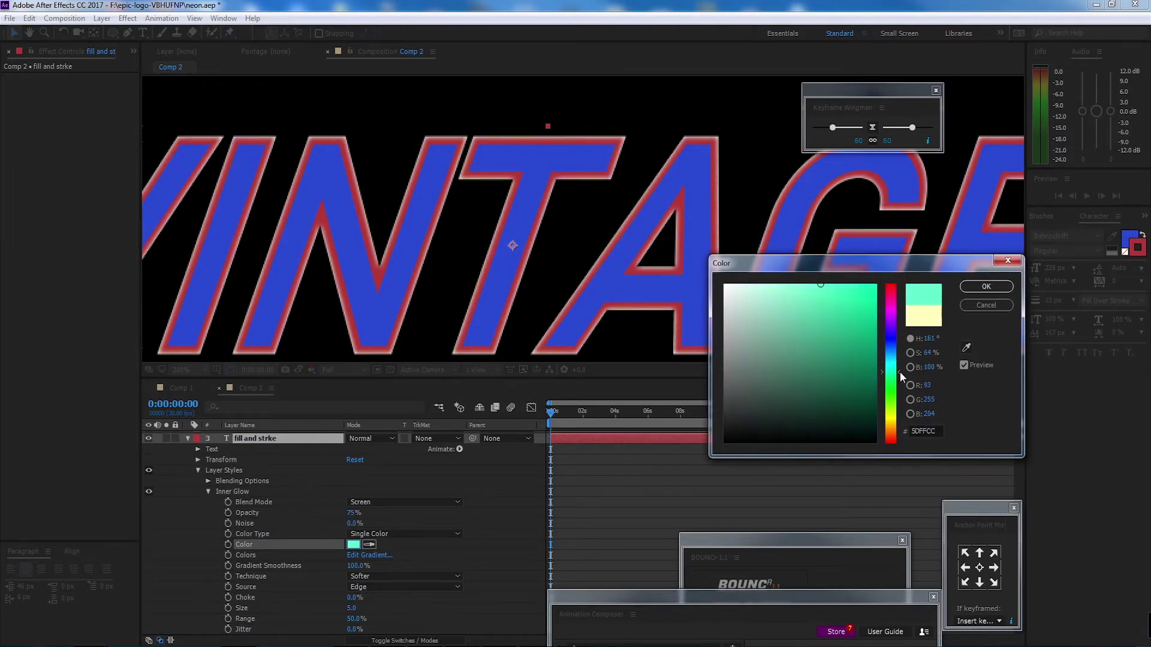
{"action": "left_click", "coordinate": [891, 305]}
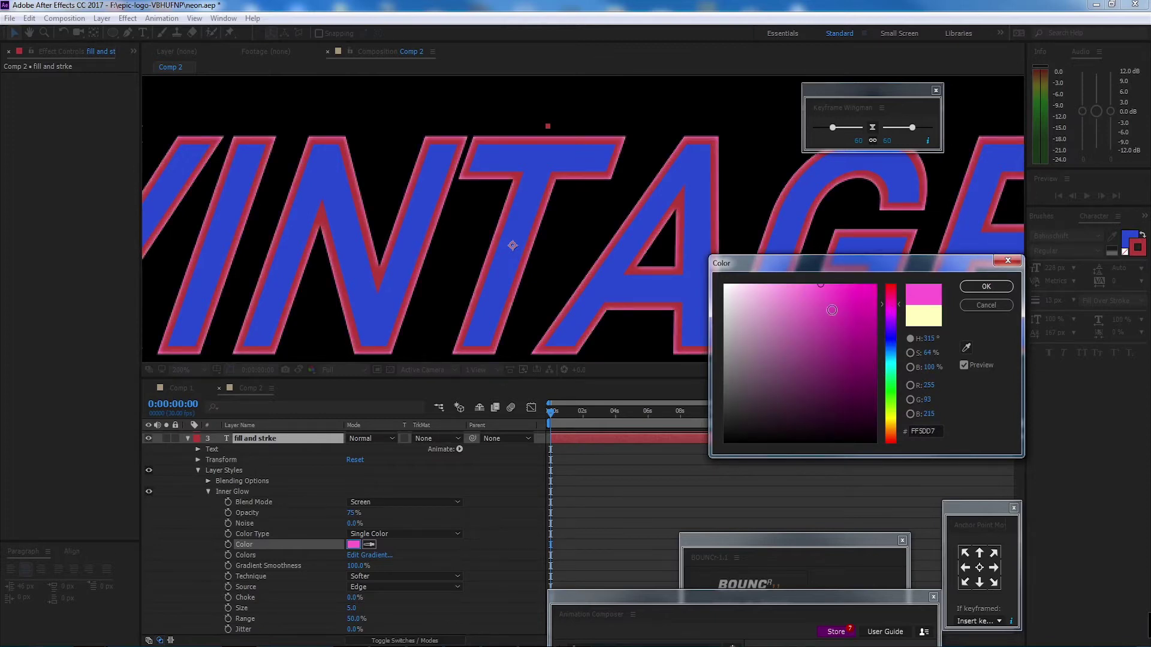
{"action": "left_click", "coordinate": [893, 365]}
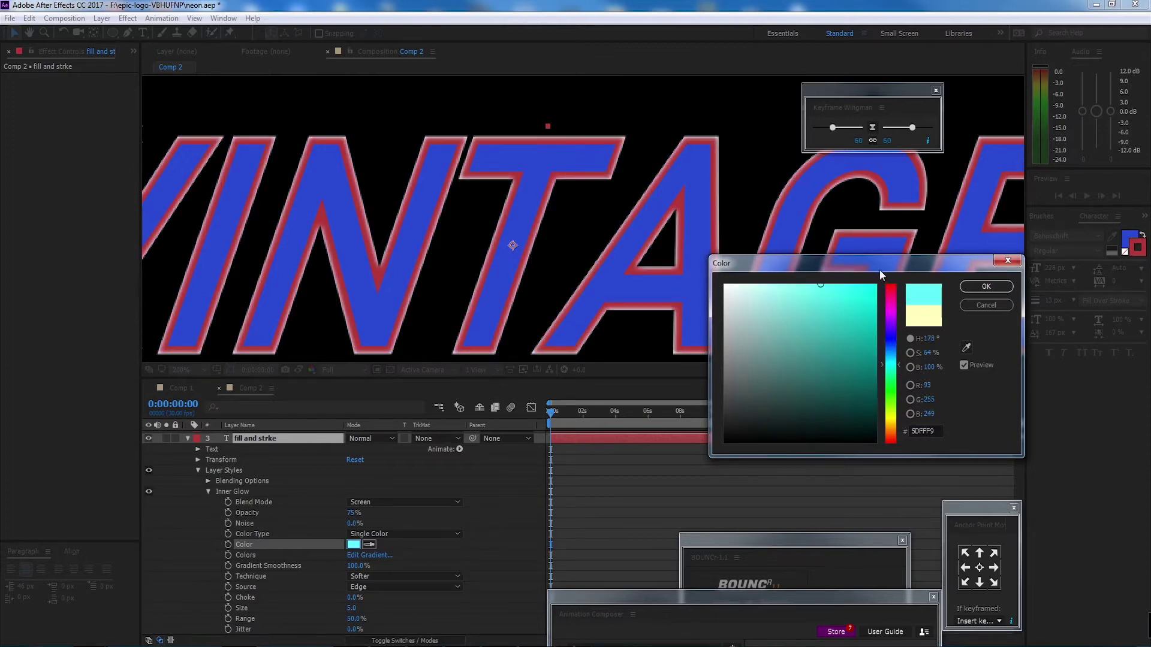
{"action": "left_click_drag", "start_coordinate": [879, 270], "coordinate": [876, 274]}
{"action": "left_click", "coordinate": [983, 291]}
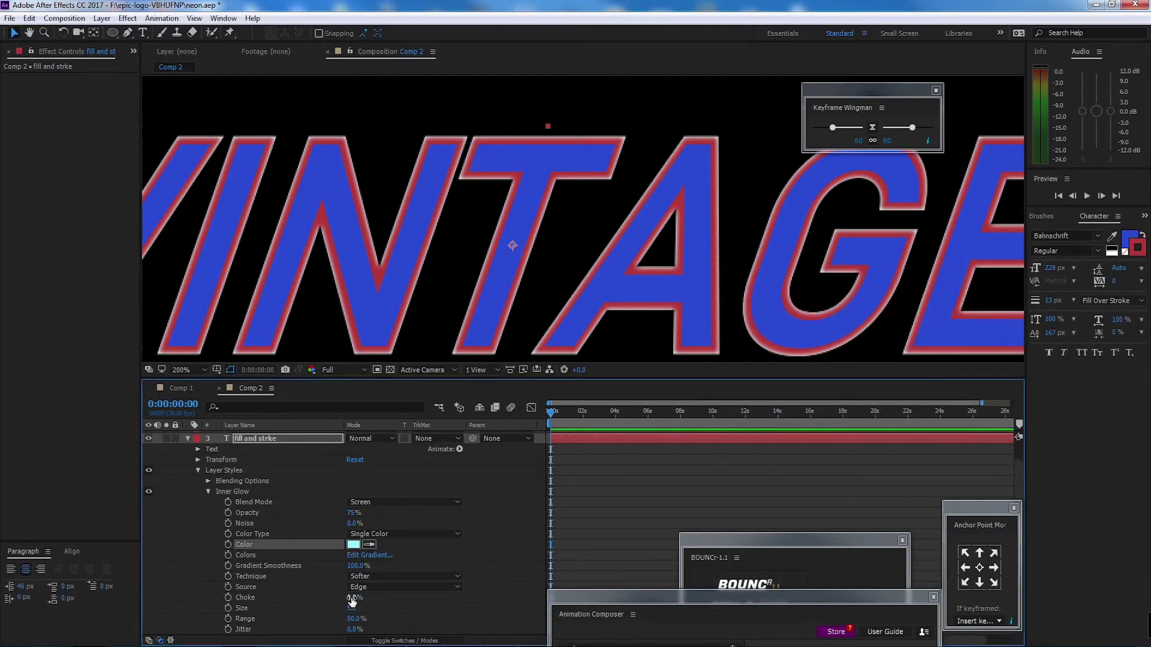
- Set the Inner Glow size to 7 and collapse the fill and strke layer's properties
{"action": "left_click_drag", "start_coordinate": [351, 609], "coordinate": [354, 610]}
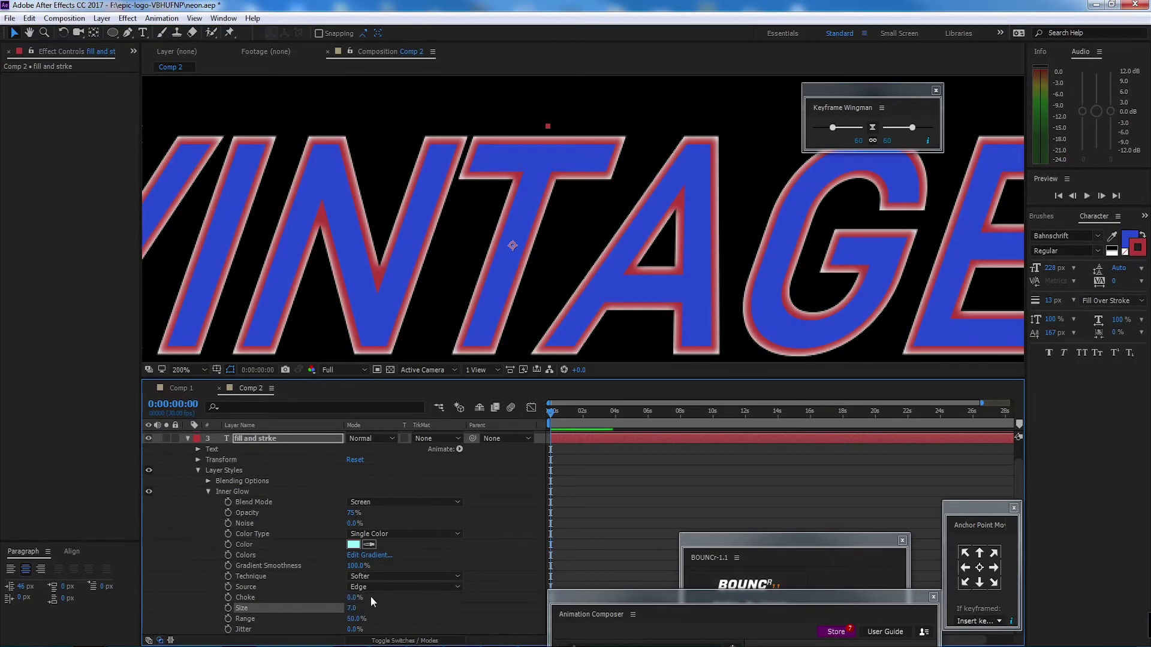
{"action": "left_click_drag", "start_coordinate": [473, 379], "coordinate": [494, 334]}
{"action": "left_click", "coordinate": [253, 412]}
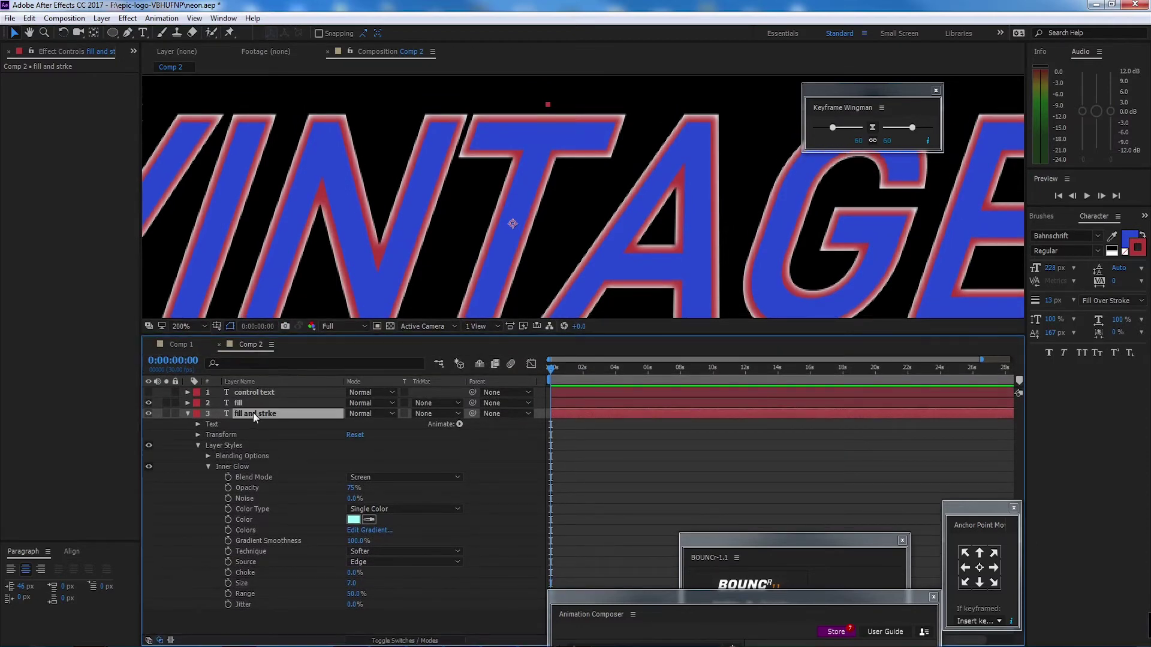
{"action": "left_click", "coordinate": [187, 414]}
{"action": "left_click", "coordinate": [255, 429]}
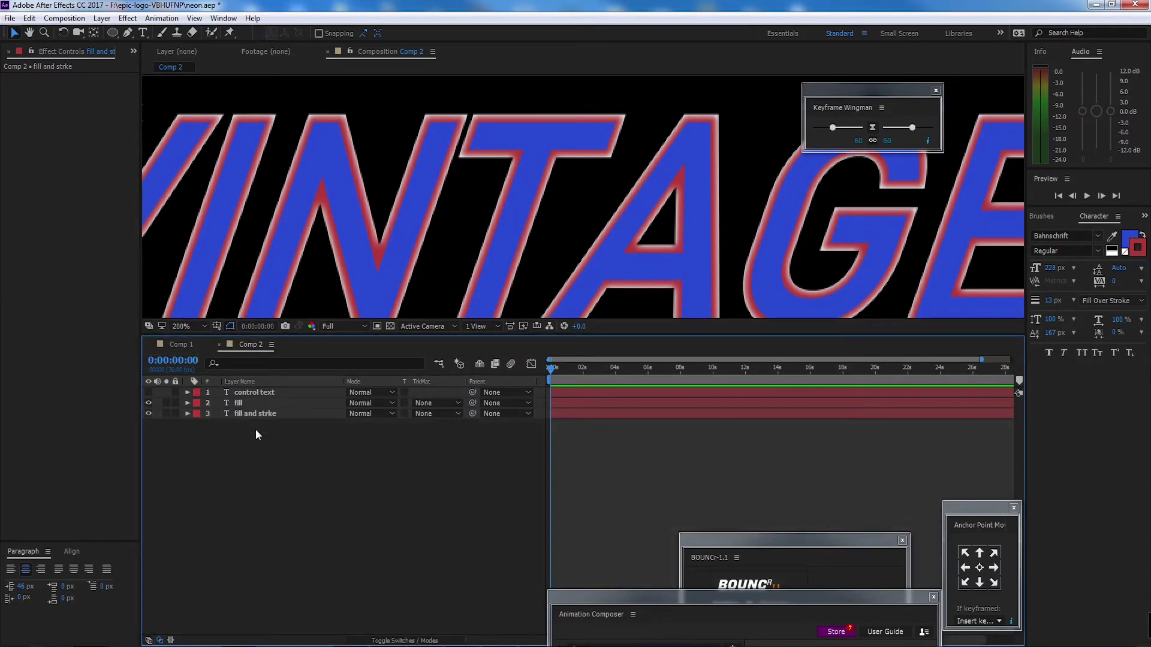
- Set the fill and strke layer's text fill color to black and its stroke width to 26 px
{"action": "left_click", "coordinate": [255, 413]}
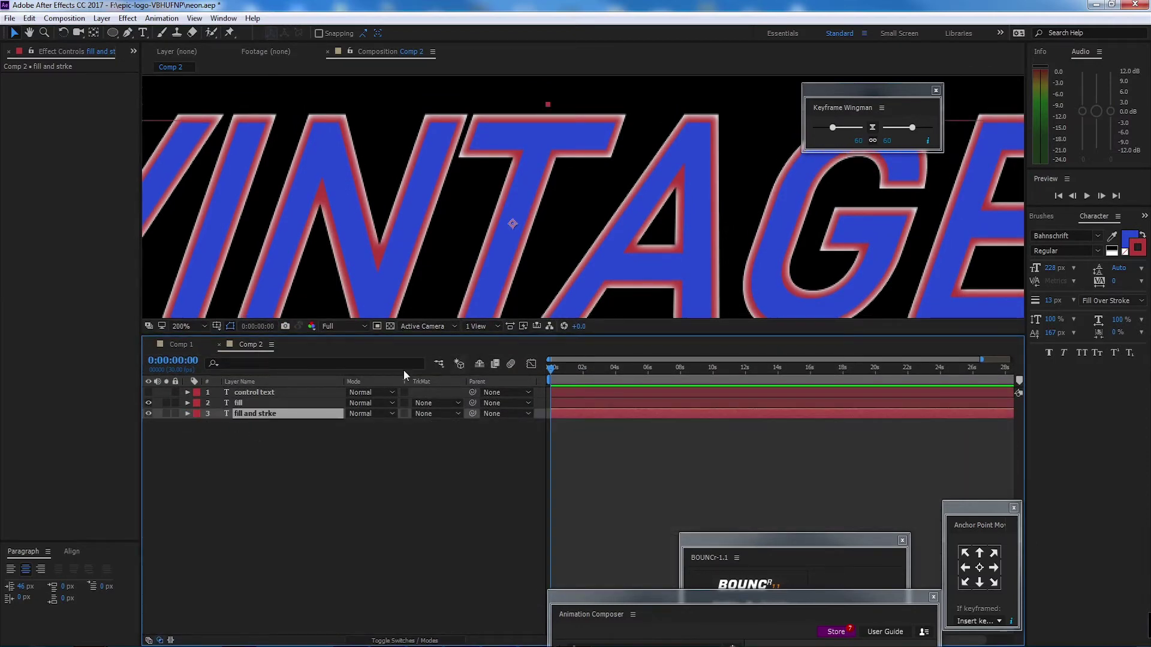
{"action": "left_click", "coordinate": [1128, 243]}
{"action": "left_click_drag", "start_coordinate": [796, 261], "coordinate": [775, 277]}
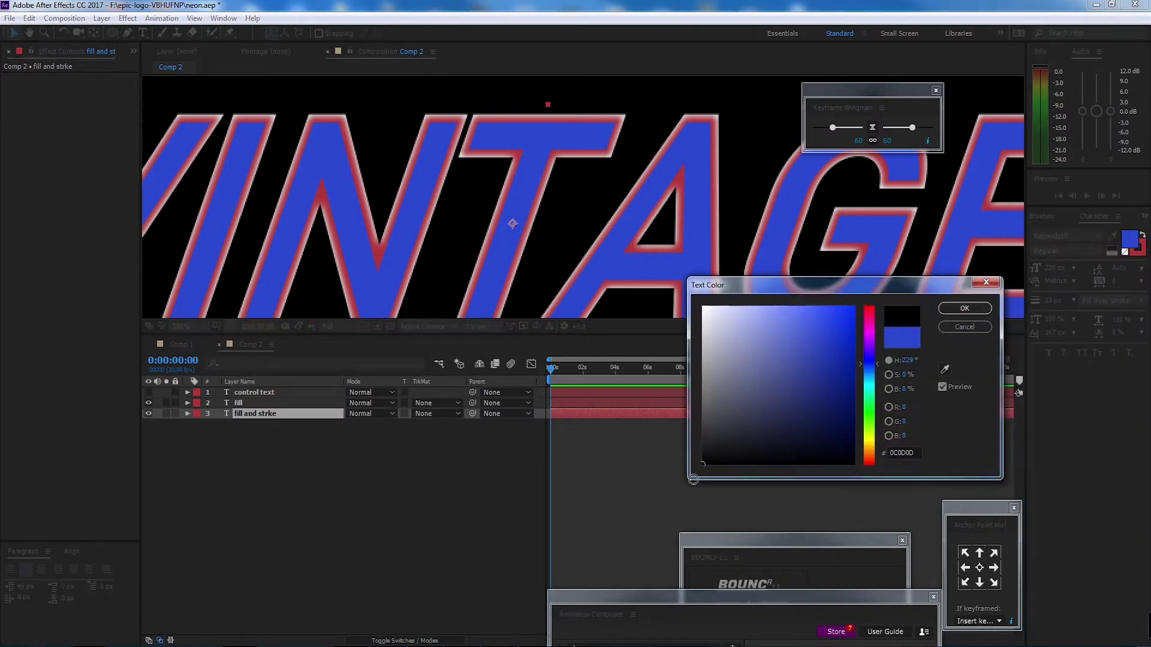
{"action": "left_click", "coordinate": [964, 308]}
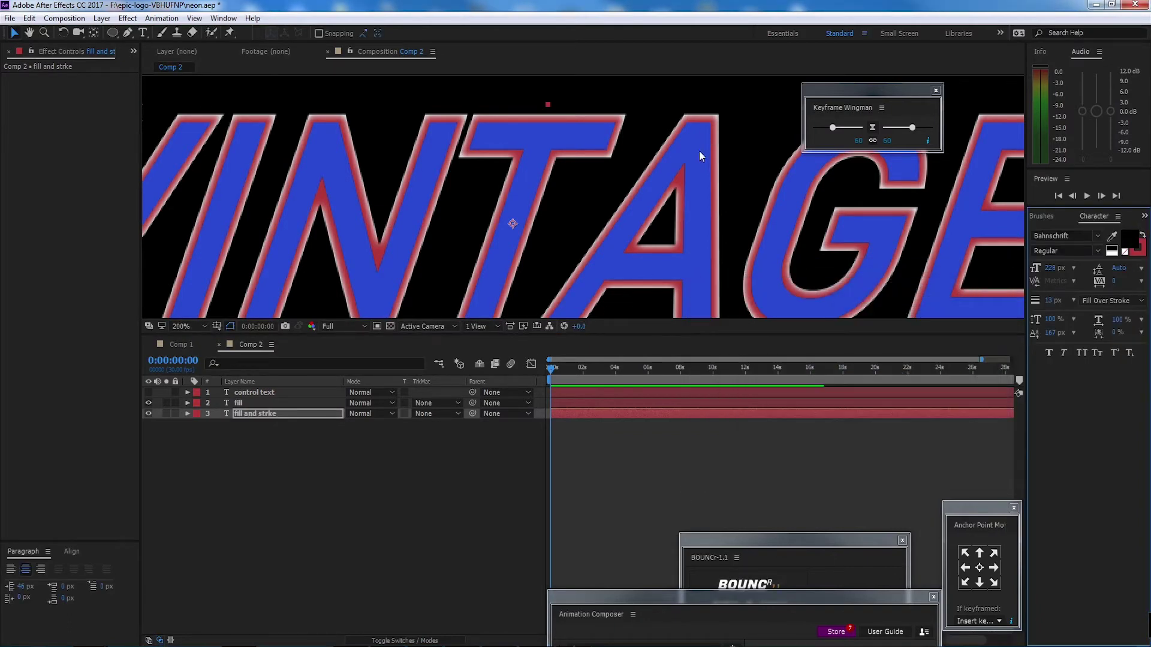
{"action": "scroll", "coordinate": [700, 156], "scroll_direction": "down", "scroll_amount": 2}
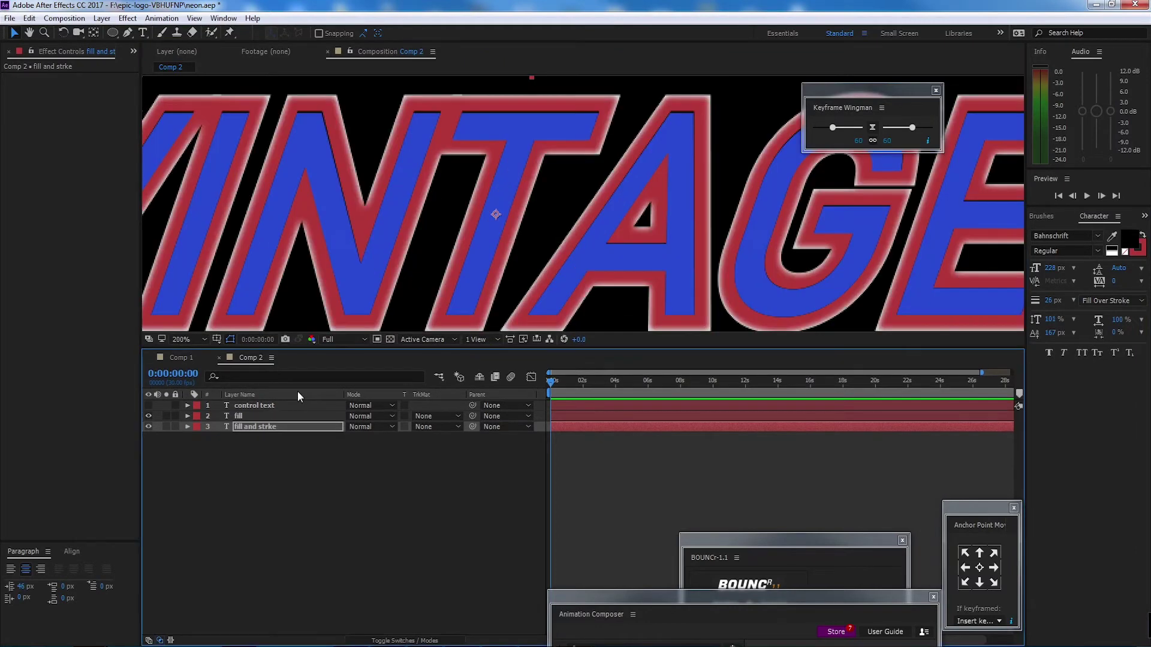
- Duplicate the fill and strke layer, place the duplicate beneath the original, and select the original
{"action": "left_click", "coordinate": [265, 428]}
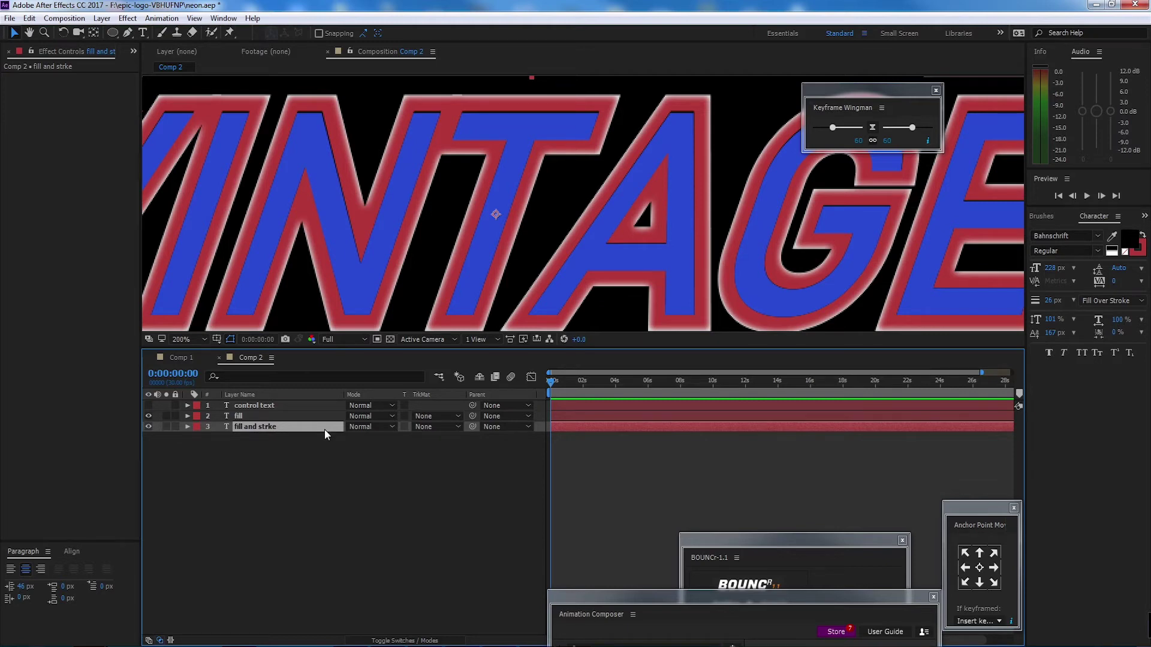
{"action": "key", "text": "ctrl+d"}
{"action": "left_click", "coordinate": [265, 437]}
{"action": "left_click", "coordinate": [307, 427]}
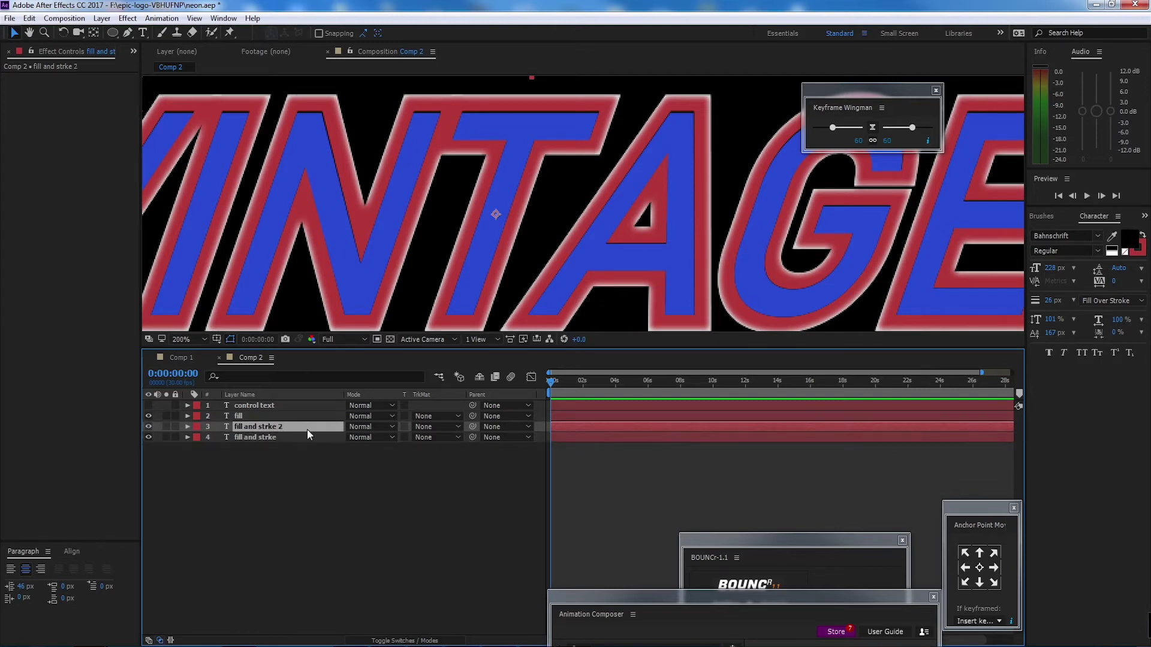
{"action": "left_click_drag", "start_coordinate": [278, 428], "coordinate": [260, 455]}
{"action": "left_click", "coordinate": [252, 428]}
- Turn on the composition's transparency grid and keep the original fill and strke layer selected
{"action": "left_click", "coordinate": [390, 339]}
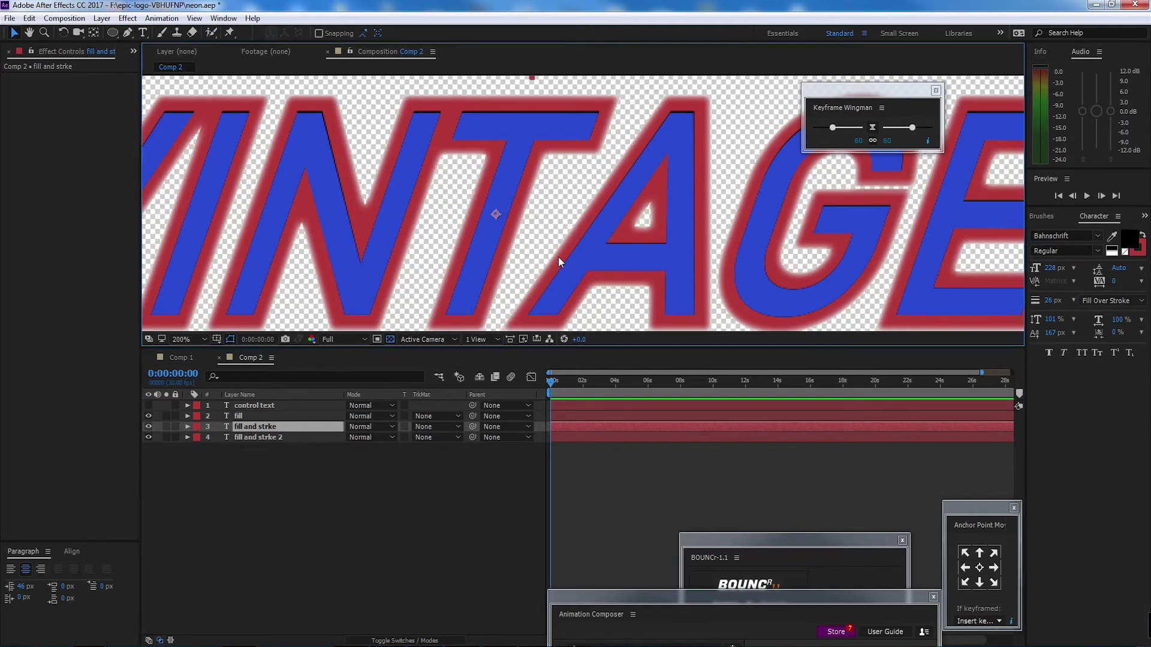
{"action": "scroll", "coordinate": [561, 227], "scroll_direction": "down", "scroll_amount": 2}
{"action": "scroll", "coordinate": [563, 180], "scroll_direction": "up", "scroll_amount": 2}
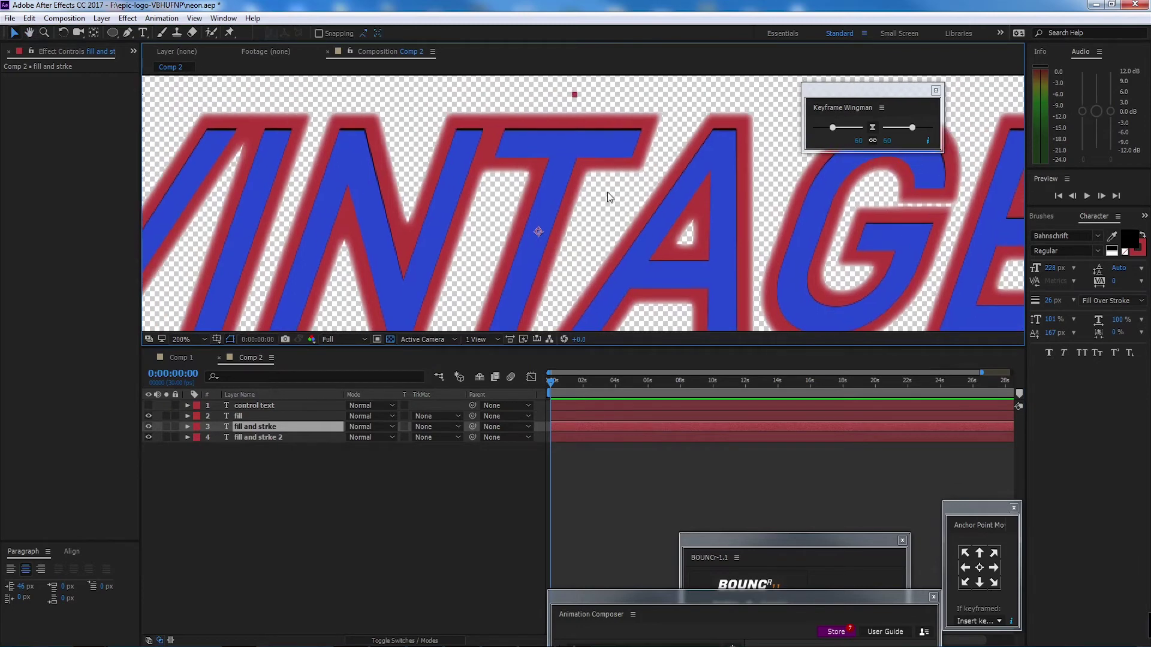
{"action": "left_click", "coordinate": [261, 490]}
{"action": "left_click", "coordinate": [272, 427]}
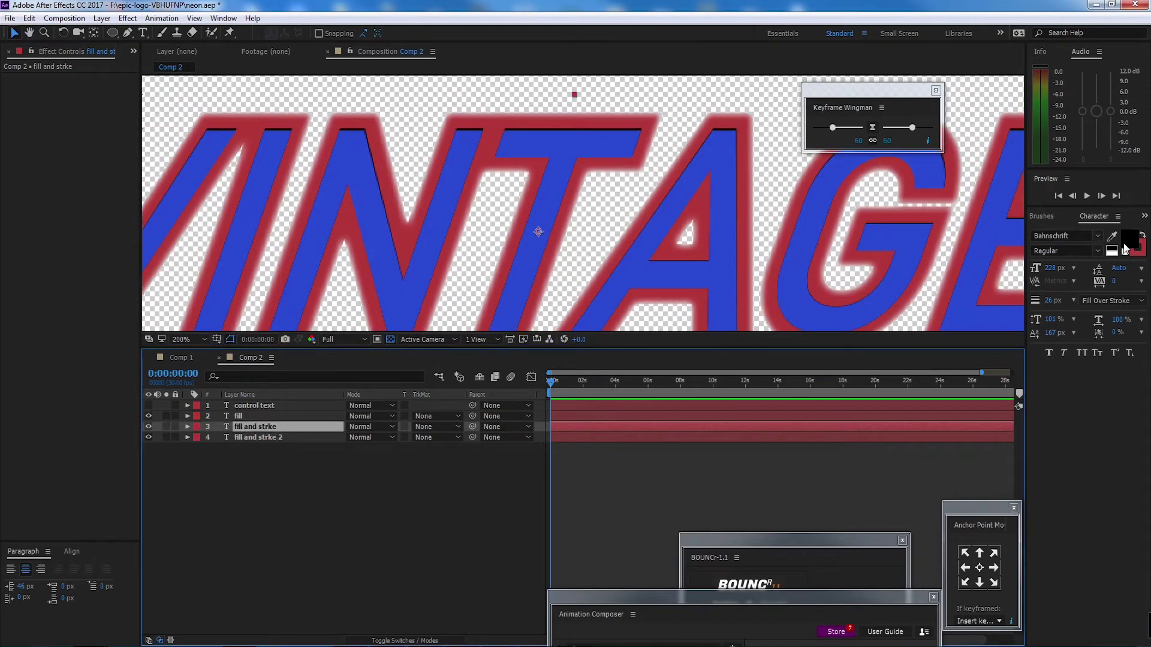
{"action": "left_click_drag", "start_coordinate": [833, 204], "coordinate": [782, 199]}
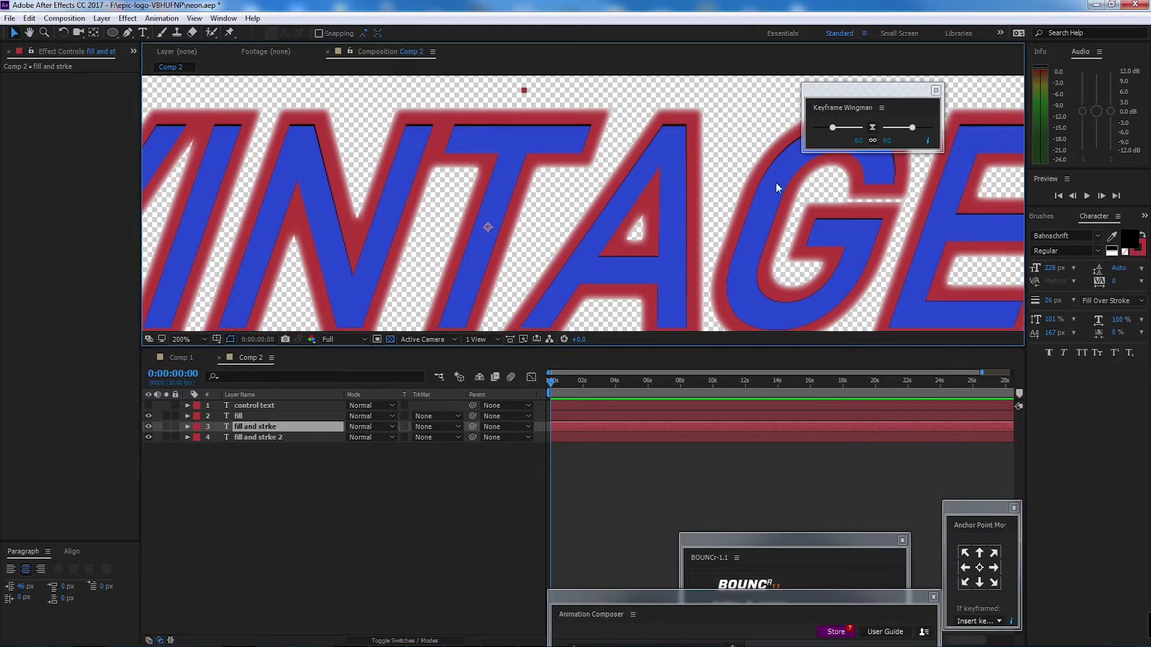
- Set the baseline shift of the fill and strke text to 171 px
{"action": "left_click", "coordinate": [1137, 248]}
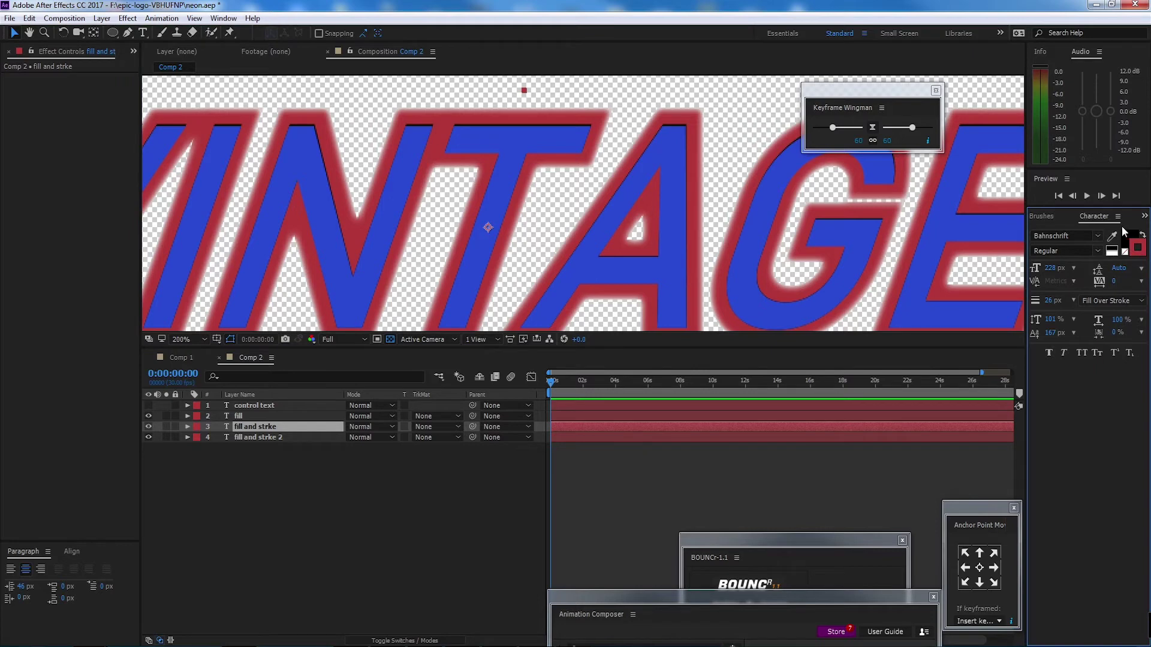
{"action": "left_click", "coordinate": [1127, 235]}
{"action": "scroll", "coordinate": [728, 222], "scroll_direction": "down", "scroll_amount": 2}
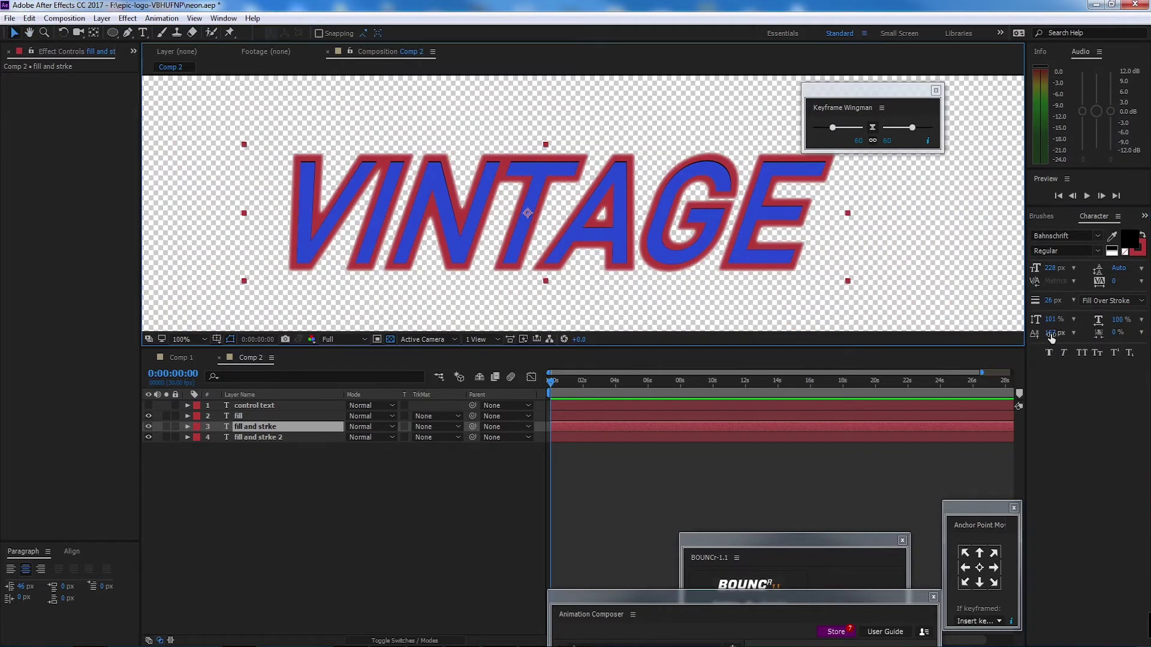
{"action": "left_click_drag", "start_coordinate": [1051, 333], "coordinate": [1054, 333]}
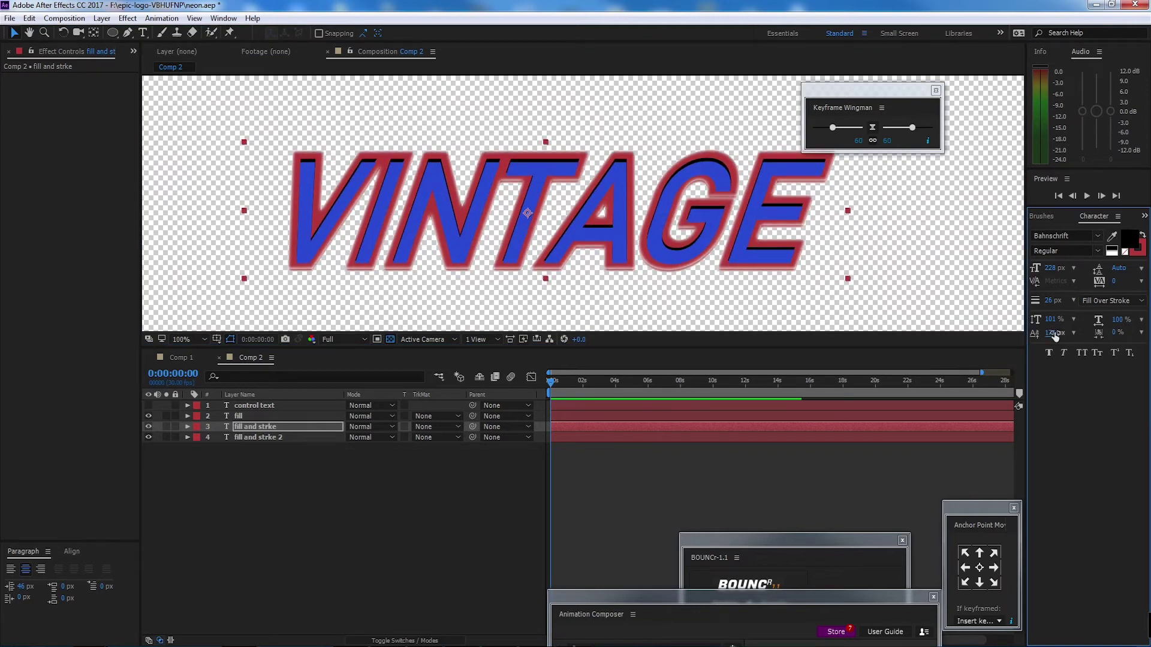
- Set the vertical scale of the fill and strke text to 107%
{"action": "scroll", "coordinate": [551, 171], "scroll_direction": "up", "scroll_amount": 2}
{"action": "left_click_drag", "start_coordinate": [551, 172], "coordinate": [581, 187]}
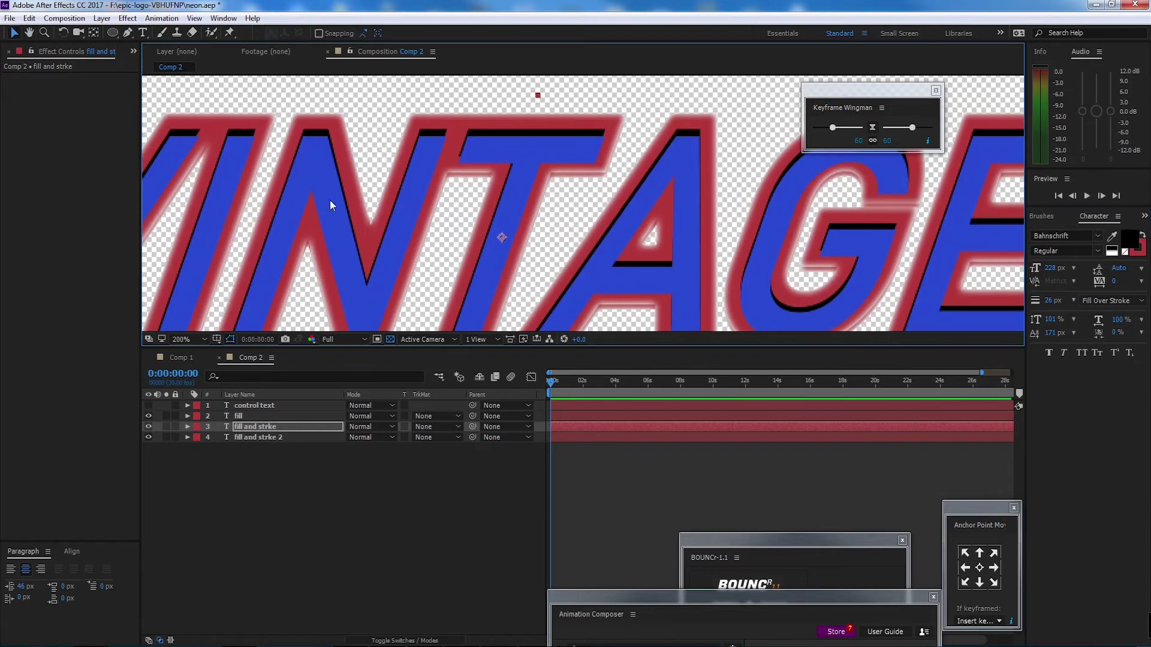
{"action": "scroll", "coordinate": [595, 217], "scroll_direction": "down", "scroll_amount": 2}
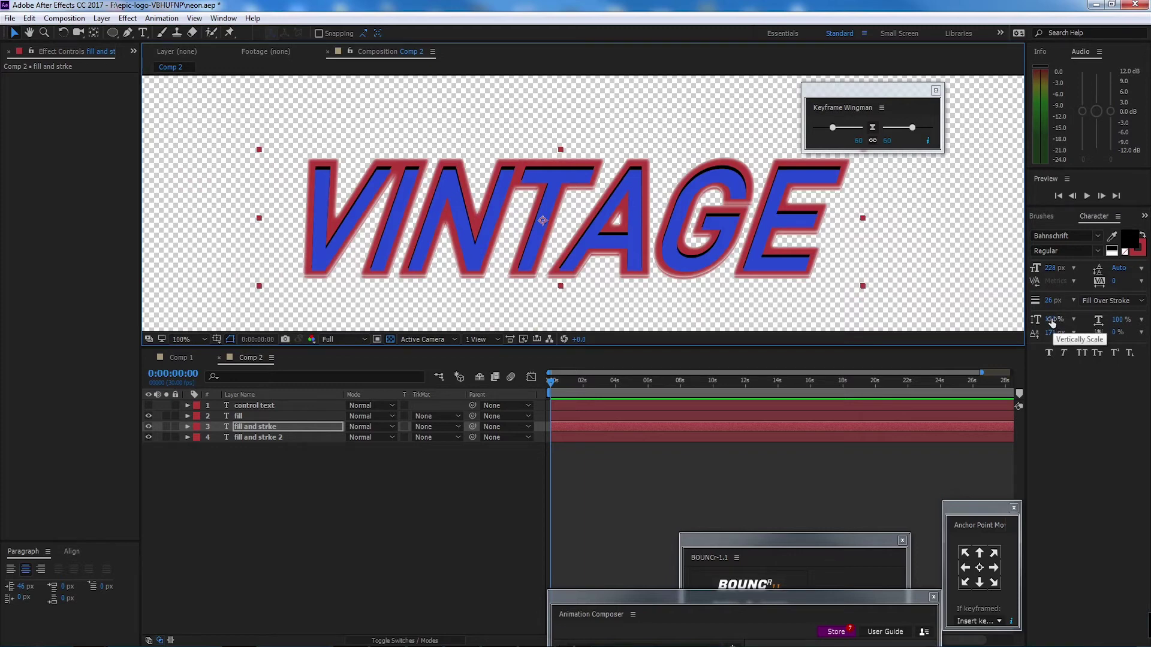
{"action": "left_click_drag", "start_coordinate": [1052, 323], "coordinate": [1057, 318]}
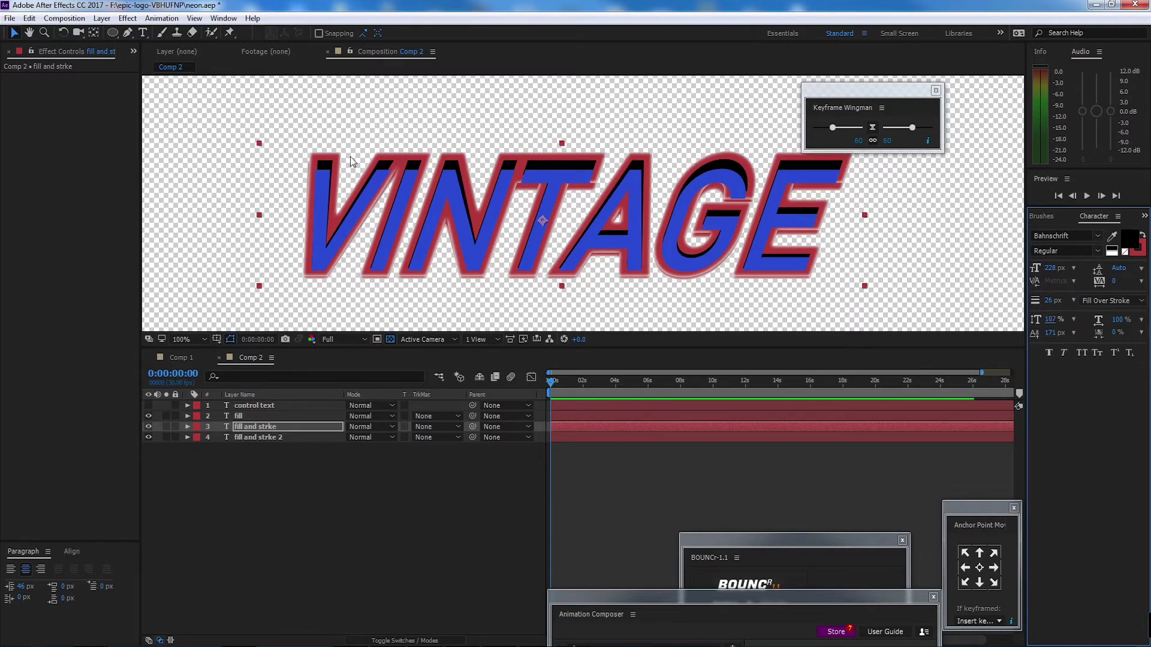
- Try the Stroke Over Fill order on the fill and strke text and return it to Fill Over Stroke
{"action": "left_click_drag", "start_coordinate": [681, 208], "coordinate": [627, 200]}
{"action": "scroll", "coordinate": [599, 175], "scroll_direction": "up", "scroll_amount": 1}
{"action": "scroll", "coordinate": [595, 182], "scroll_direction": "down", "scroll_amount": 1}
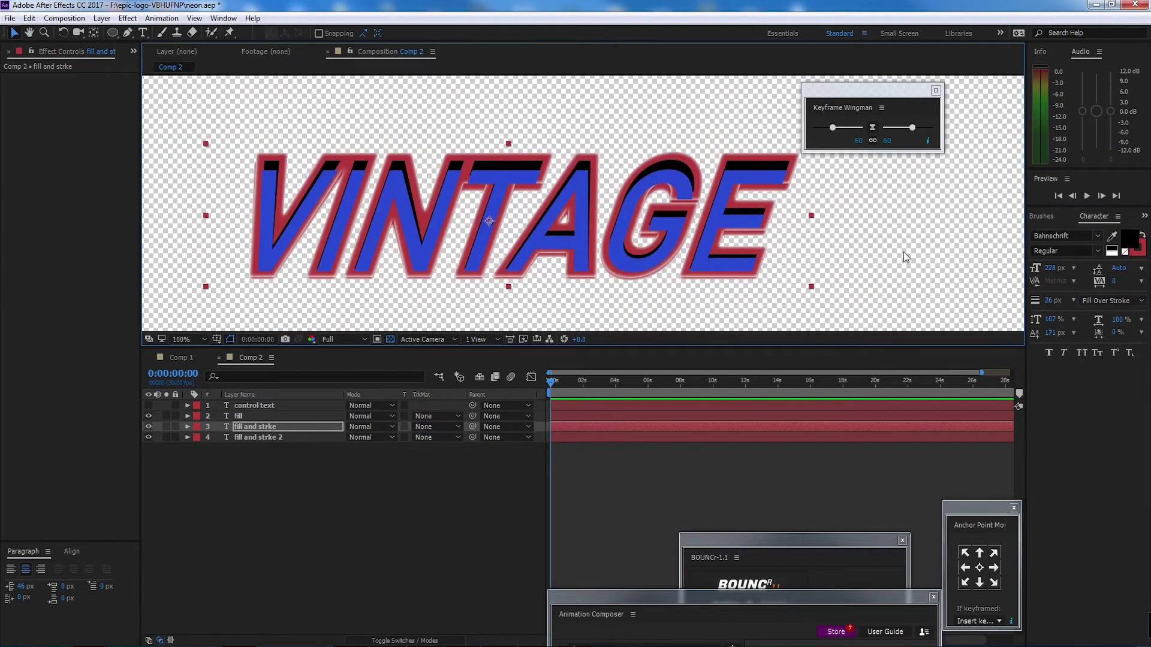
{"action": "left_click", "coordinate": [266, 429]}
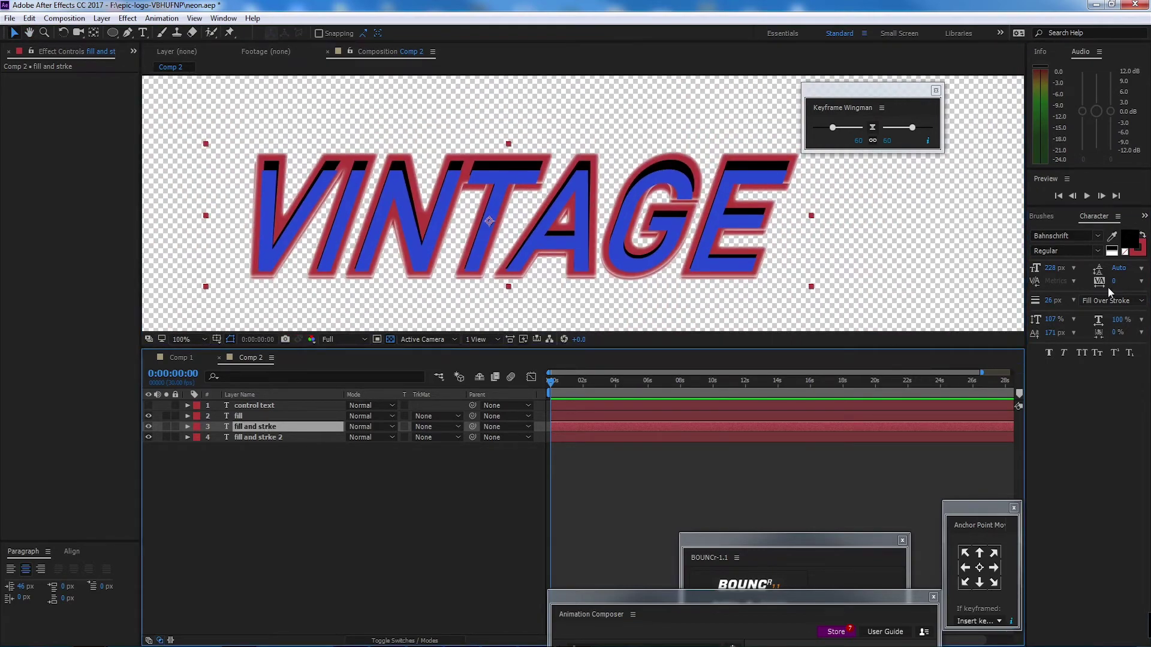
{"action": "left_click", "coordinate": [1116, 301]}
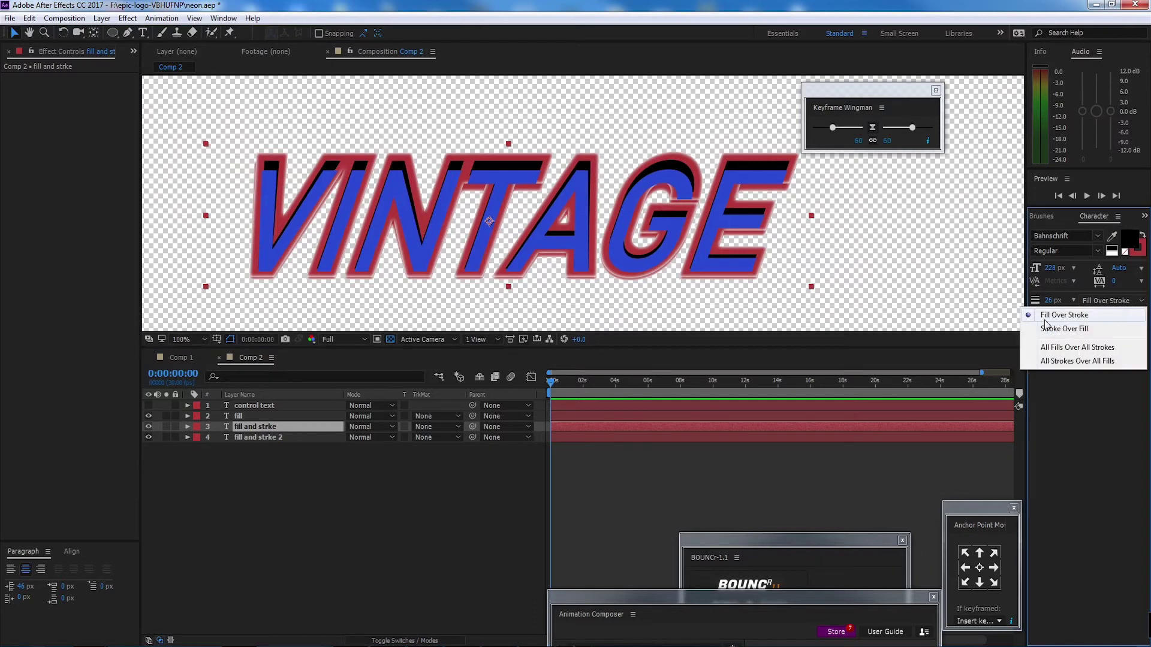
{"action": "left_click", "coordinate": [1073, 330]}
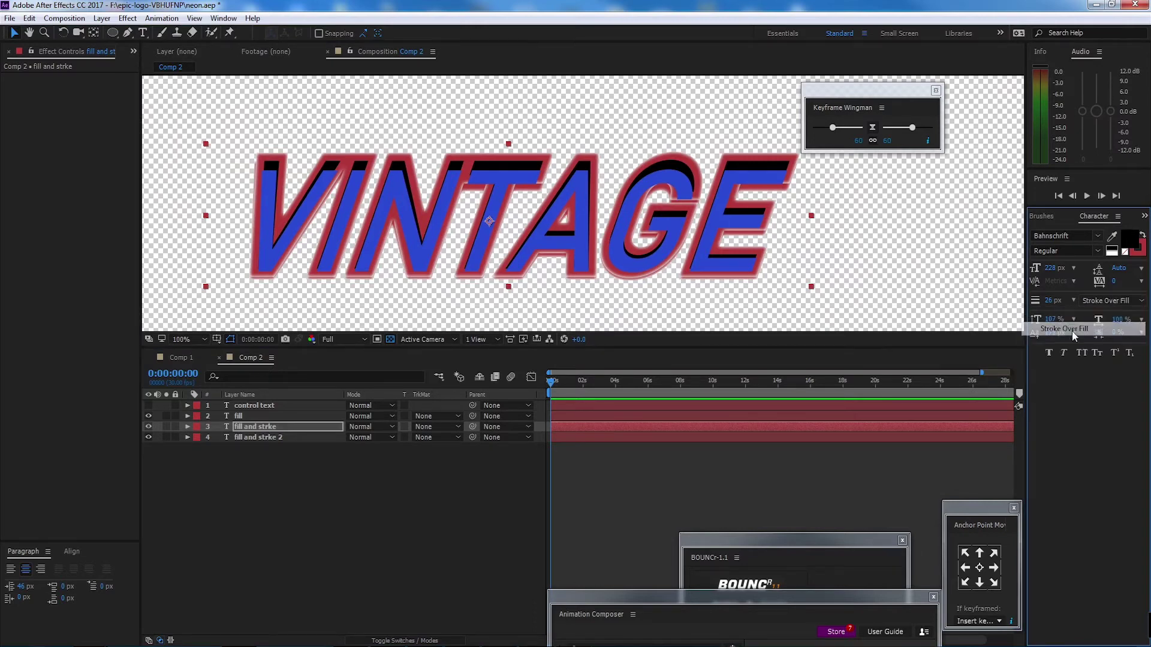
{"action": "left_click", "coordinate": [1116, 301]}
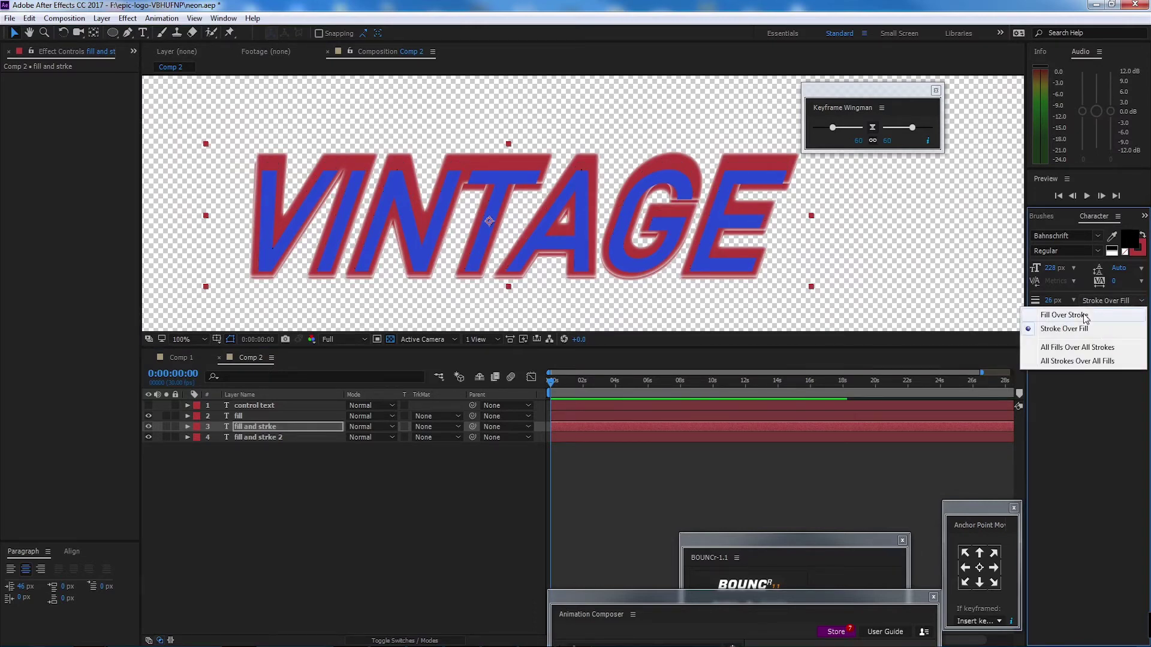
{"action": "left_click", "coordinate": [1047, 317]}
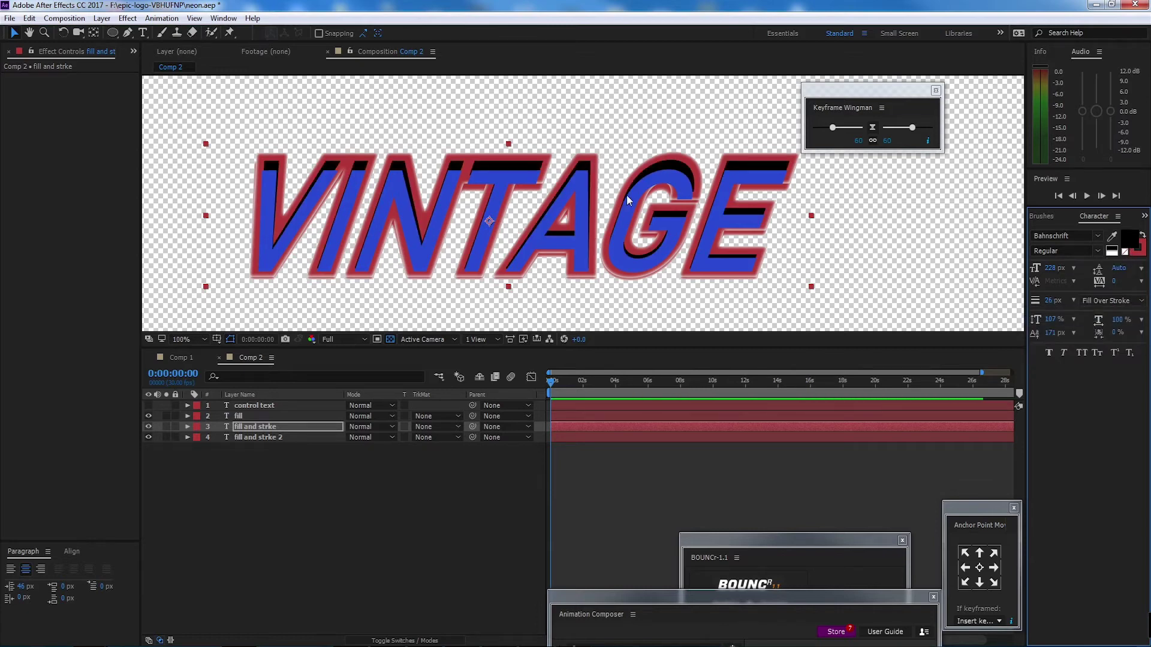
{"action": "mouse_move", "coordinate": [595, 202]}
{"action": "left_mouse_down"}
{"action": "mouse_move", "coordinate": [653, 208]}
{"action": "mouse_move", "coordinate": [582, 186]}
{"action": "mouse_move", "coordinate": [620, 207]}
{"action": "mouse_move", "coordinate": [609, 212]}
{"action": "left_mouse_up"}
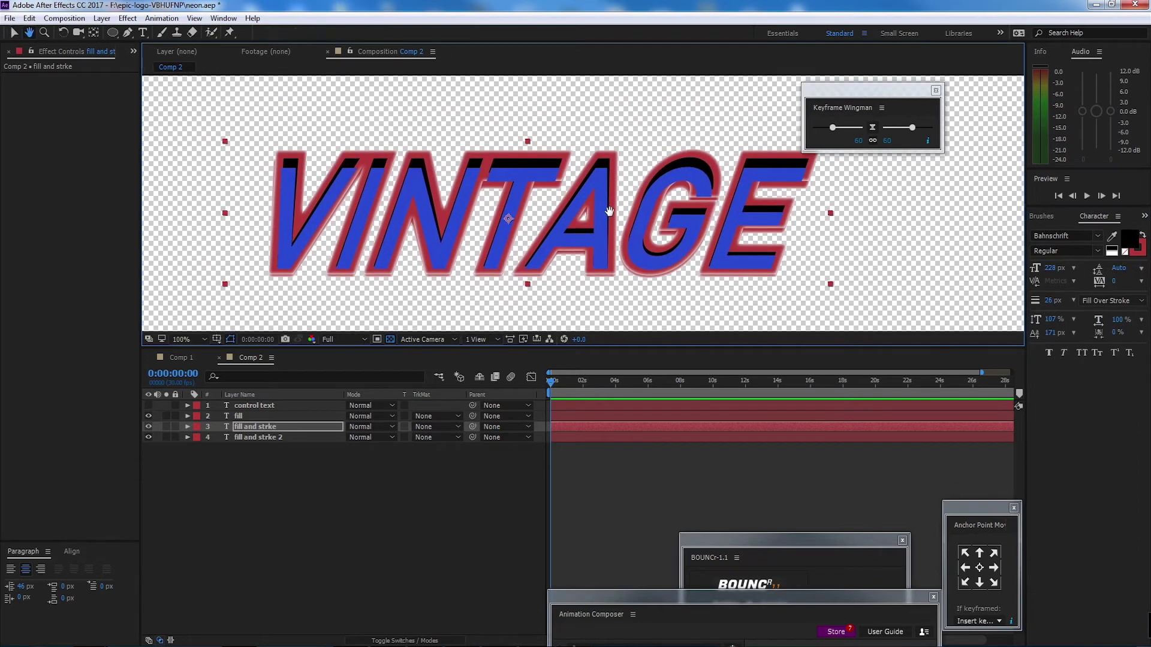
{"action": "left_click", "coordinate": [1122, 302]}
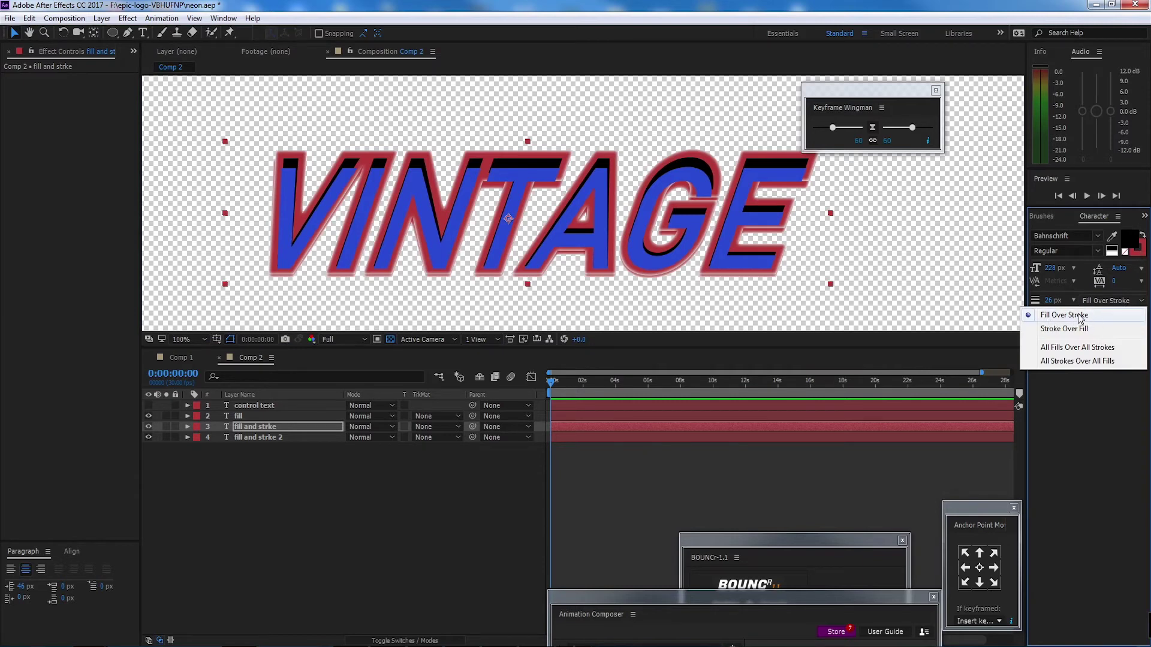
{"action": "left_click", "coordinate": [1088, 396]}
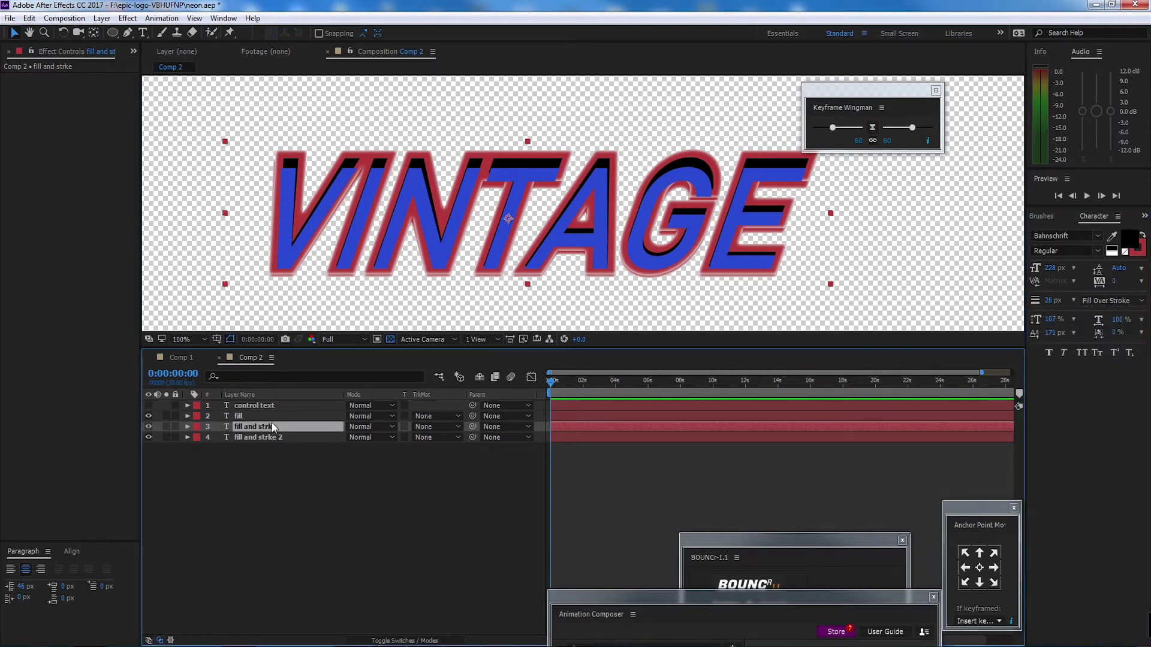
- Check the fill and strke 2 layer by toggling its visibility and rename it gradiant
{"action": "left_click", "coordinate": [275, 441]}
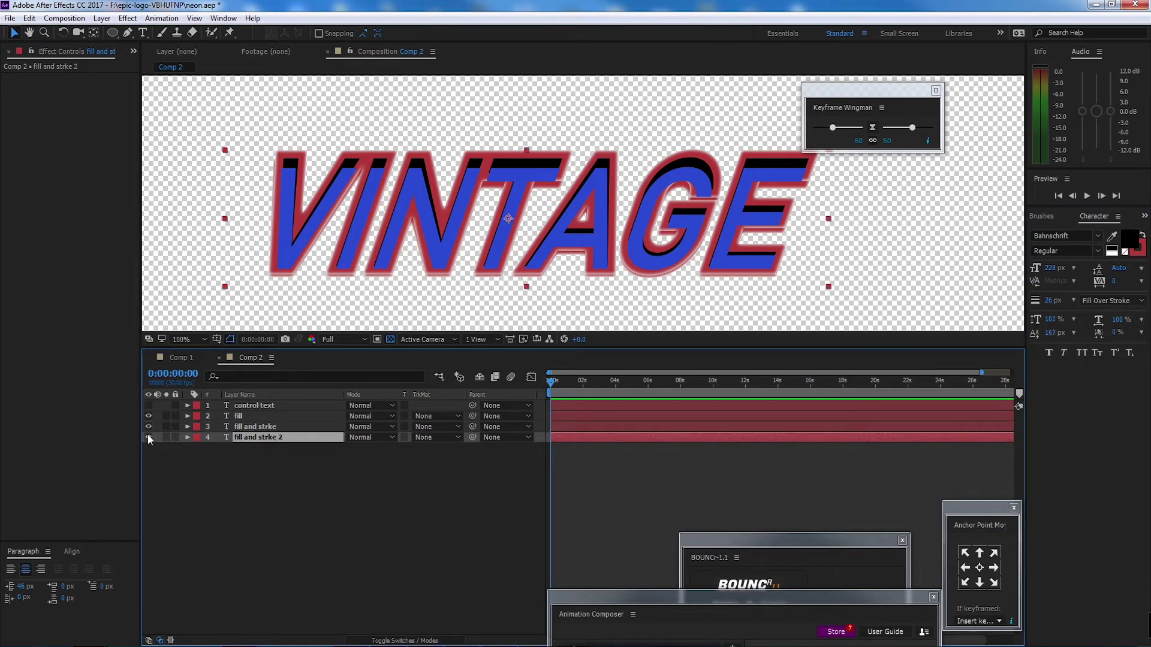
{"action": "left_click", "coordinate": [147, 436]}
{"action": "left_click", "coordinate": [148, 436]}
{"action": "left_click", "coordinate": [243, 446]}
{"action": "left_click", "coordinate": [249, 439]}
{"action": "key", "text": "Return"}
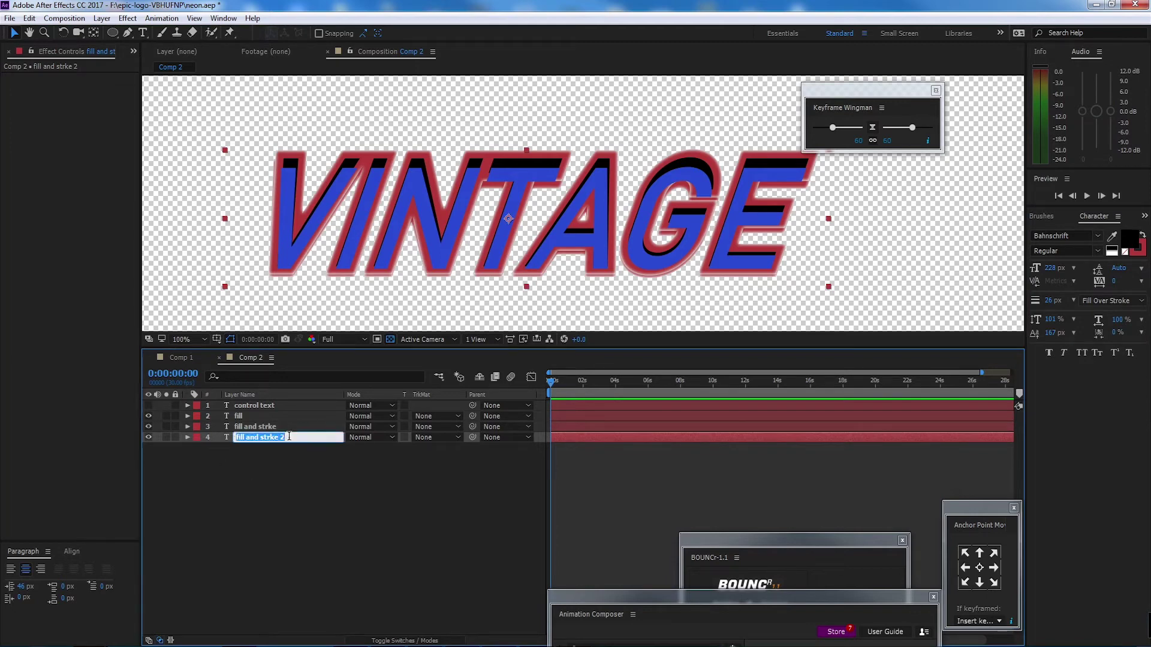
{"action": "type", "text": "gradiant"}
{"action": "left_click", "coordinate": [289, 484]}
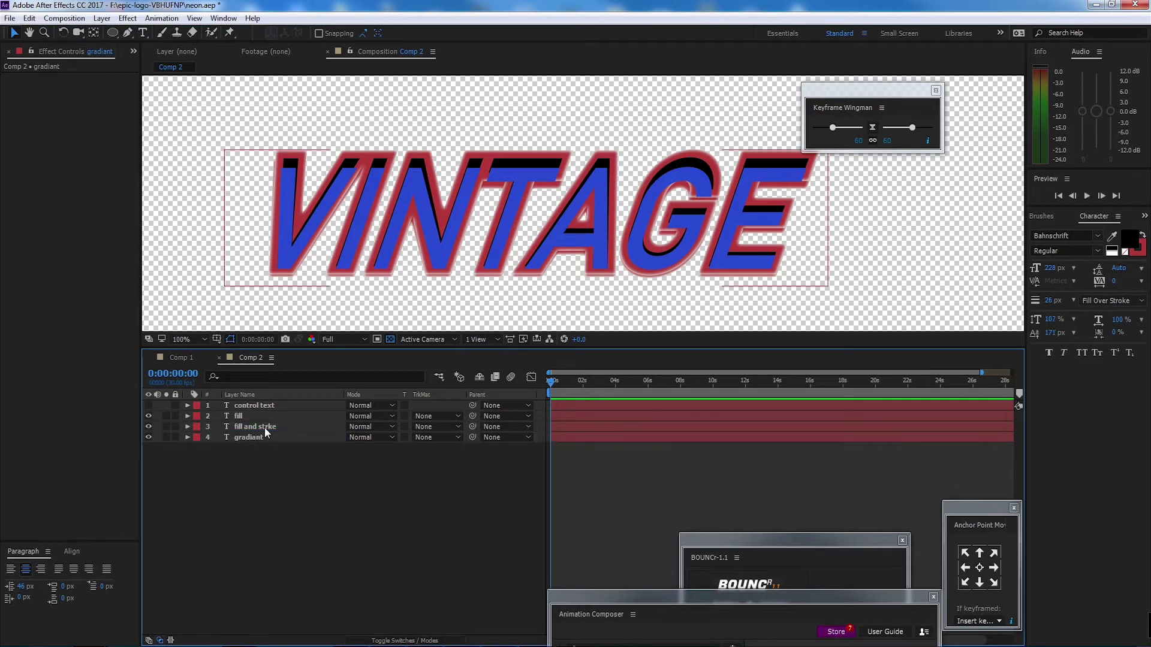
- Delete the Inner Glow layer style from the gradiant layer
{"action": "left_click", "coordinate": [264, 426]}
{"action": "left_click", "coordinate": [264, 437]}
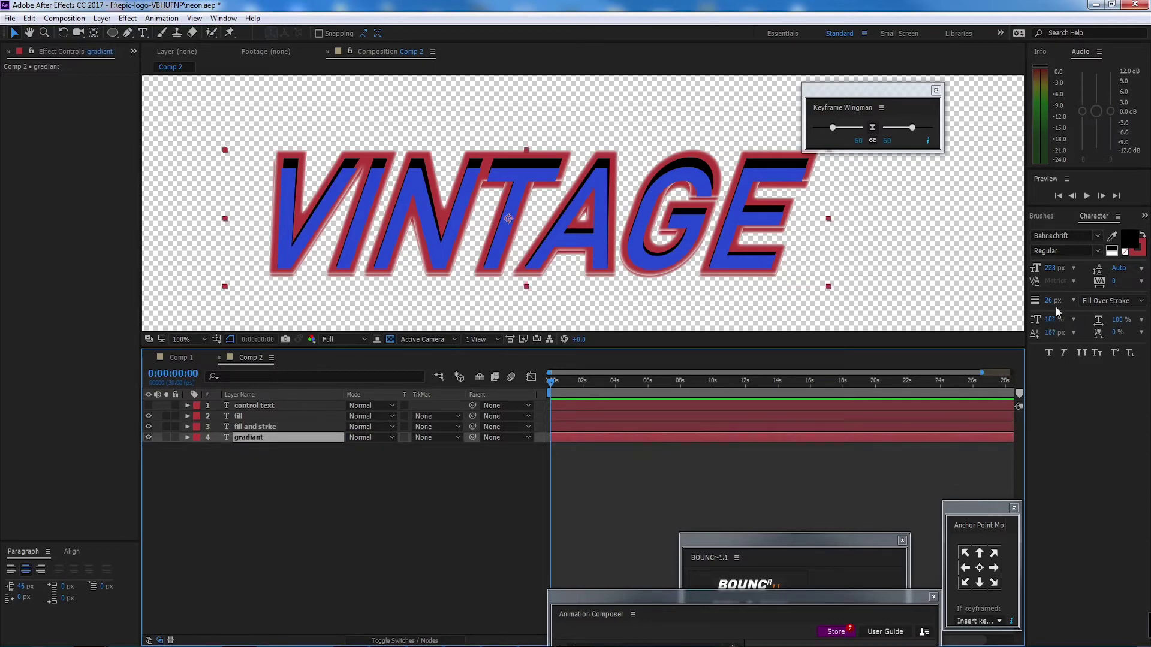
{"action": "left_click", "coordinate": [186, 437]}
{"action": "left_click", "coordinate": [197, 469]}
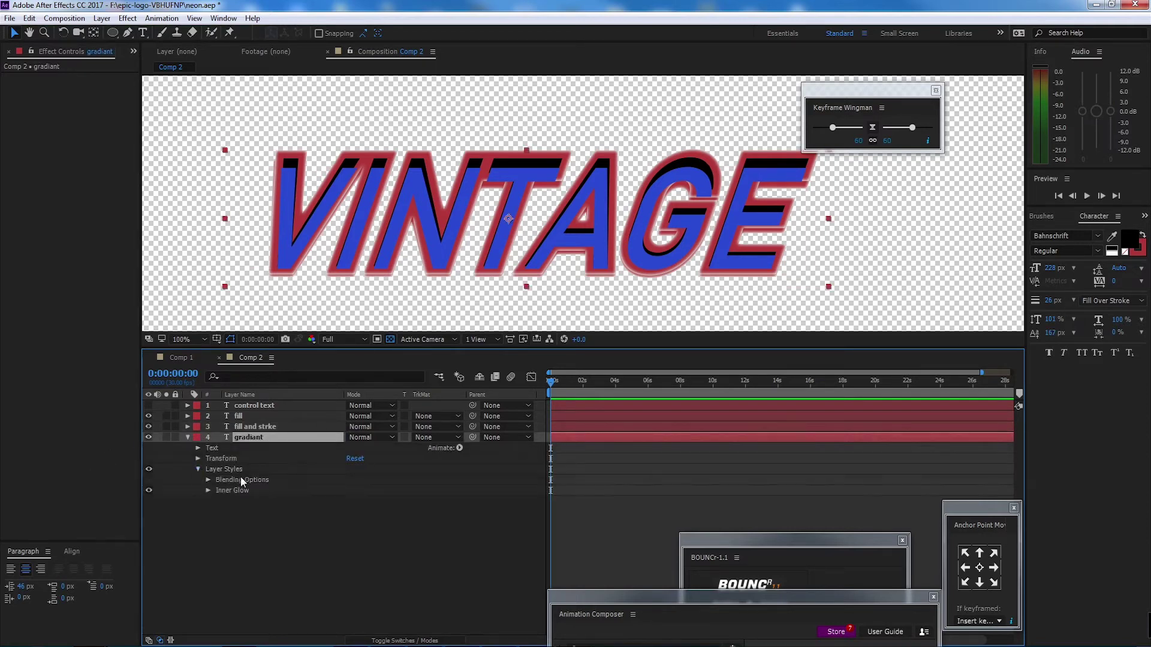
{"action": "left_click", "coordinate": [240, 491]}
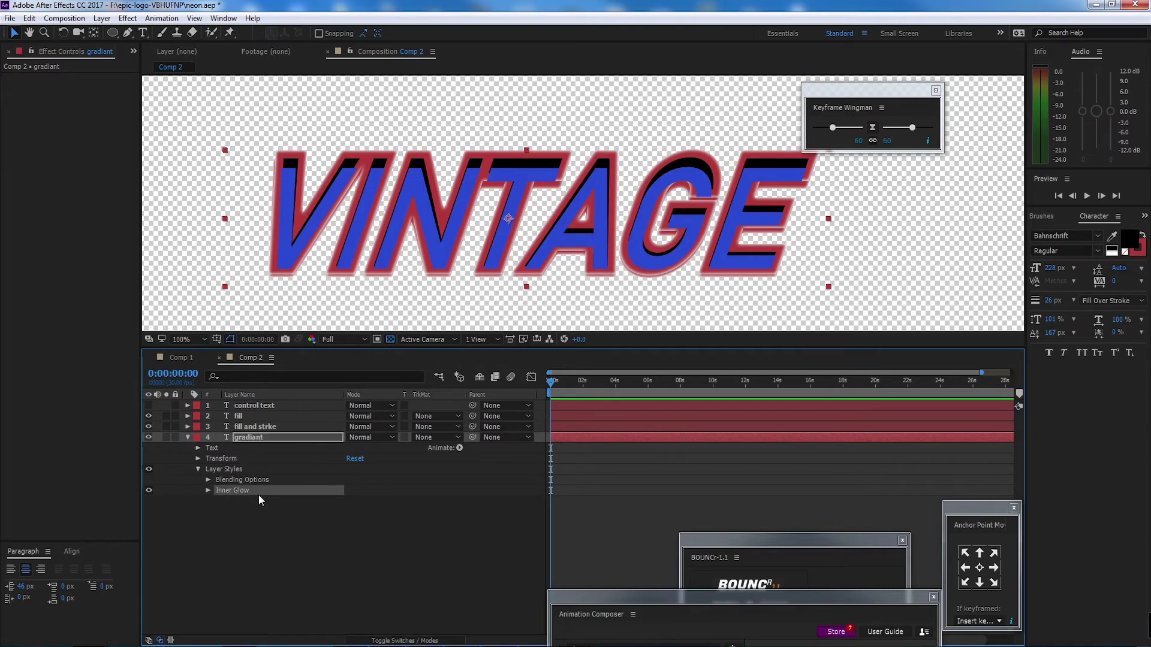
{"action": "key", "text": "Delete"}
{"action": "left_click", "coordinate": [240, 479]}
- Add a Gradient Overlay layer style to the gradiant layer and collapse its properties
{"action": "left_click", "coordinate": [267, 439]}
{"action": "right_click", "coordinate": [267, 439]}
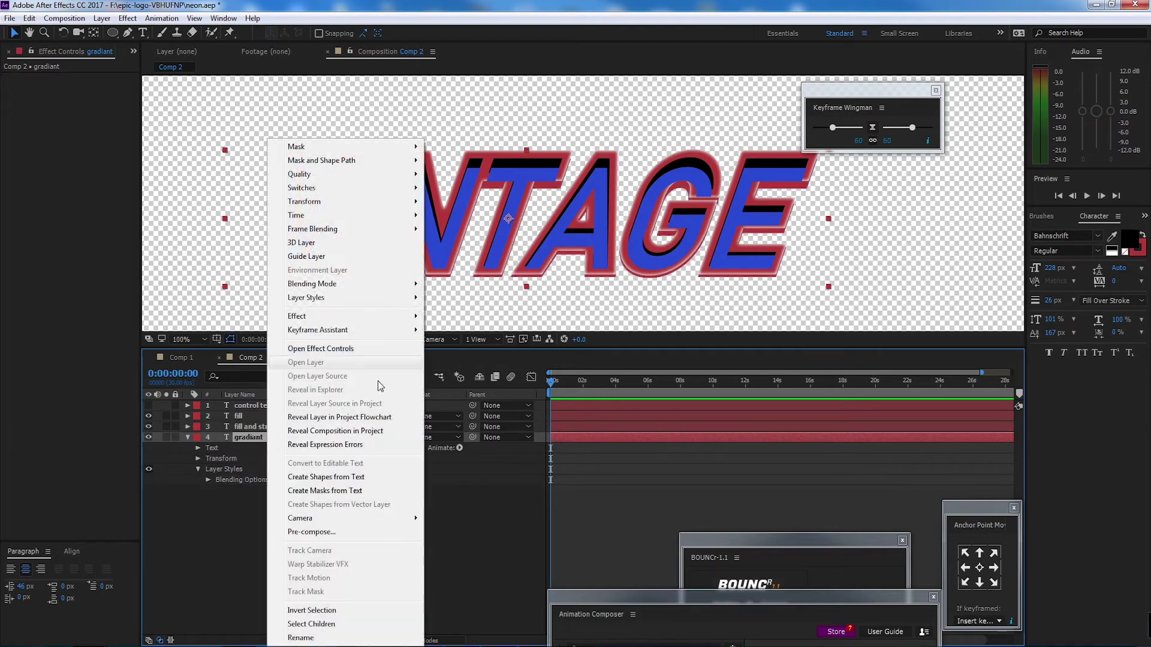
{"action": "mouse_move", "coordinate": [312, 298]}
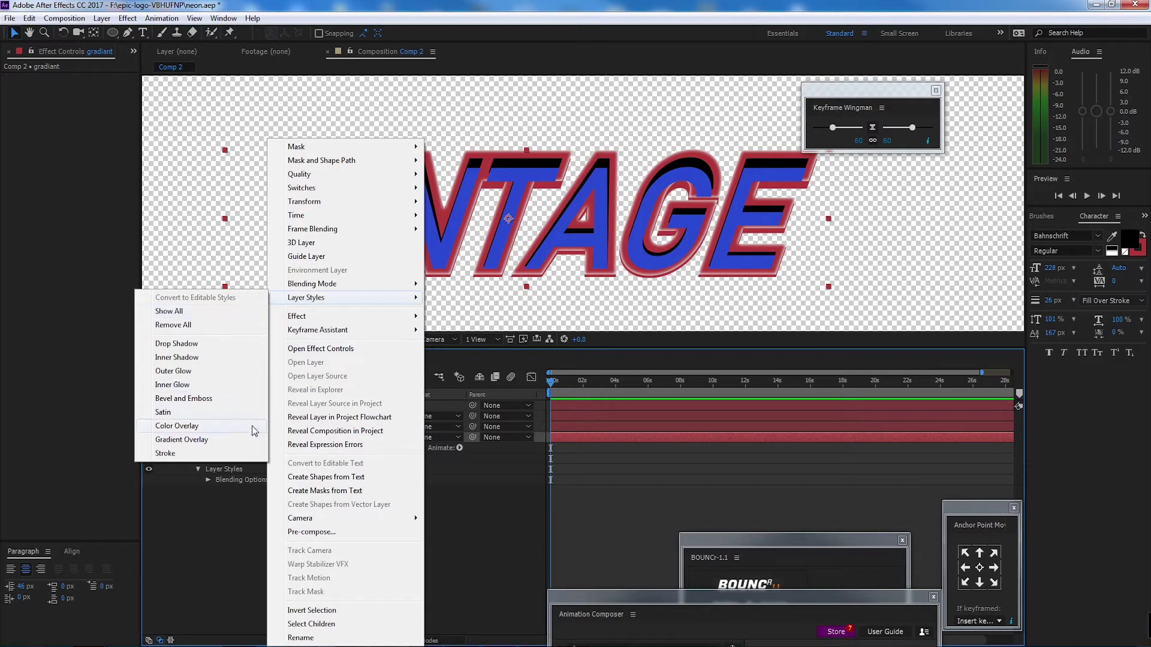
{"action": "left_click", "coordinate": [251, 440]}
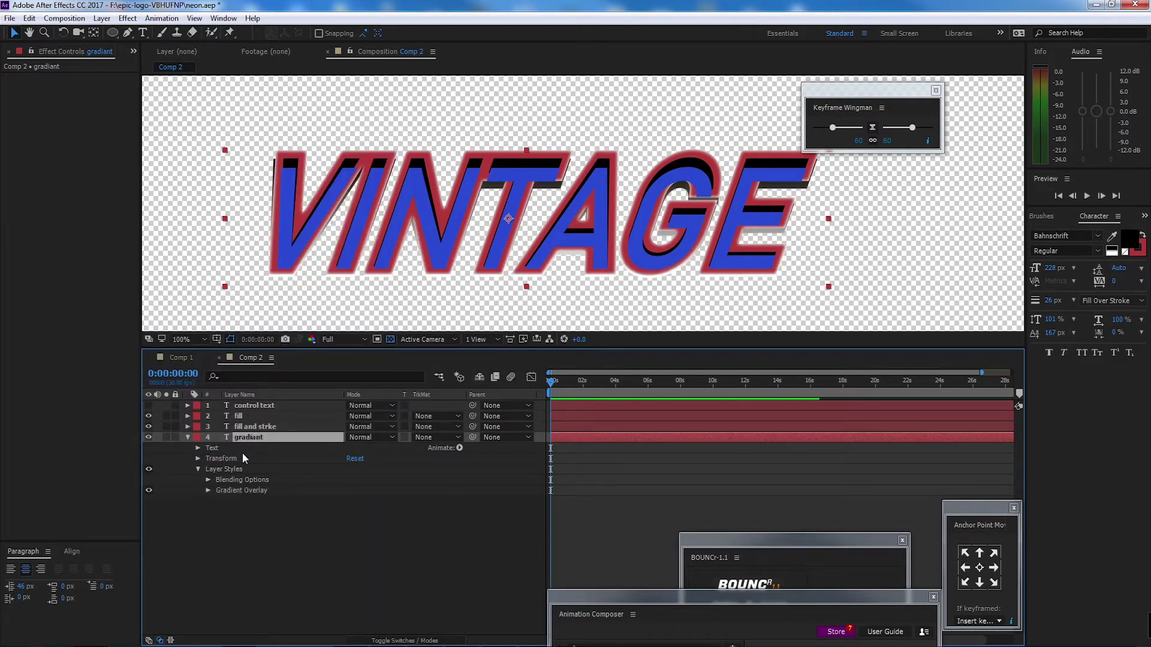
{"action": "left_click", "coordinate": [187, 437]}
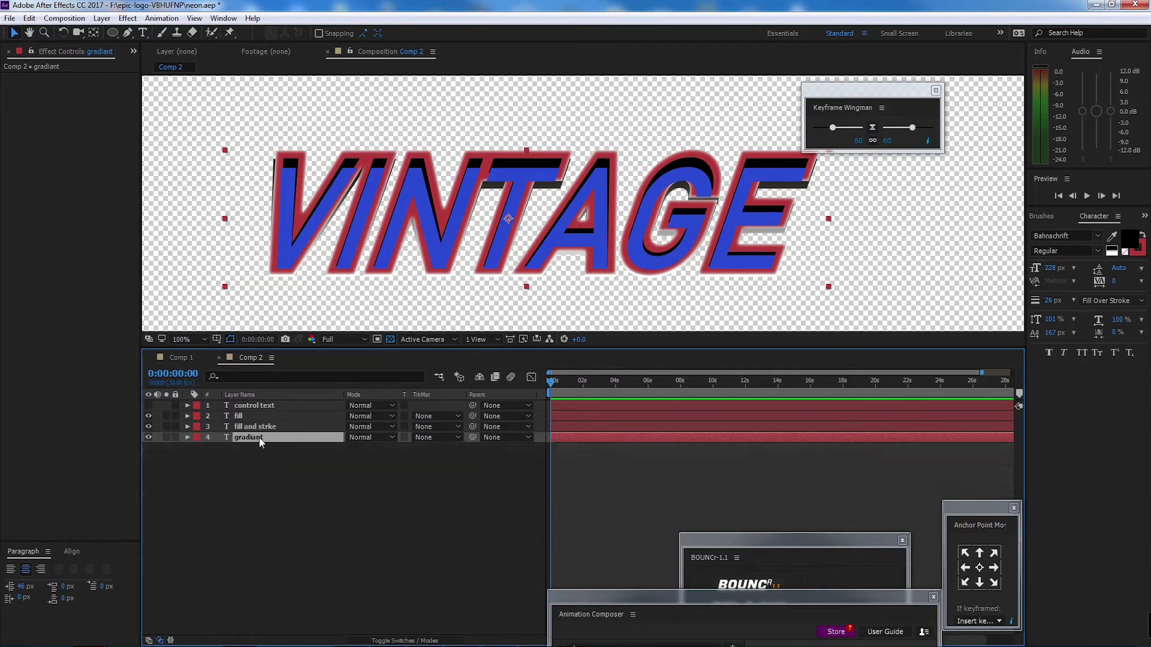
{"action": "left_click", "coordinate": [265, 470]}
- Set the gradiant text's vertical scale to 100% and its stroke width to 44 px
{"action": "left_click", "coordinate": [257, 439]}
{"action": "left_click", "coordinate": [273, 416]}
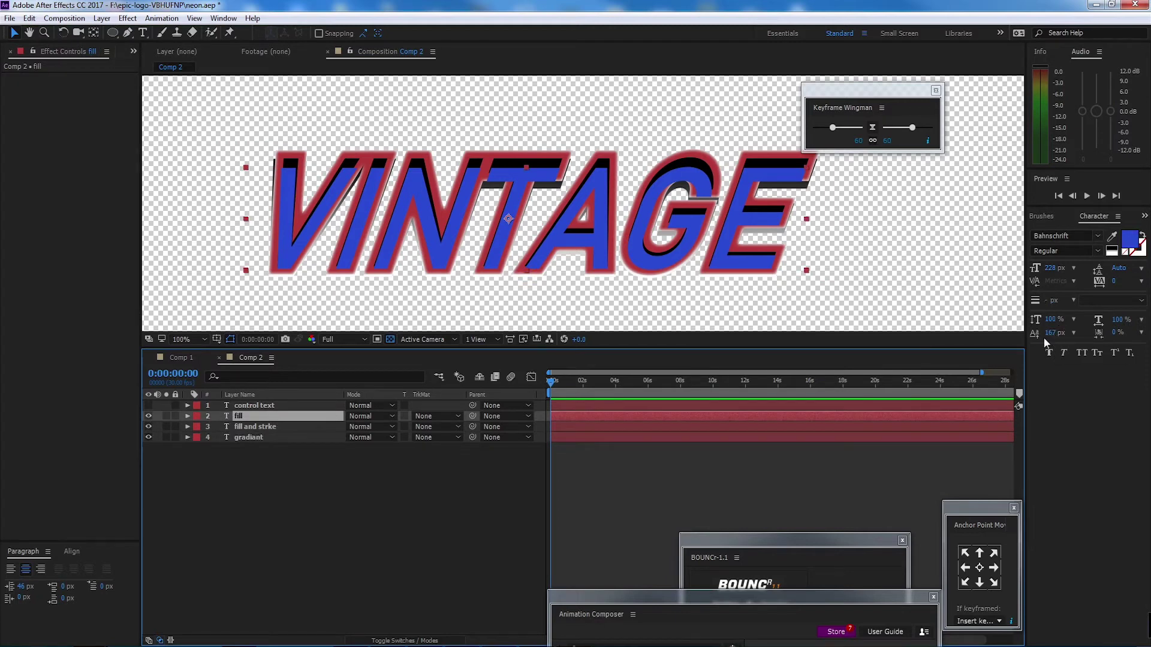
{"action": "left_click", "coordinate": [296, 439]}
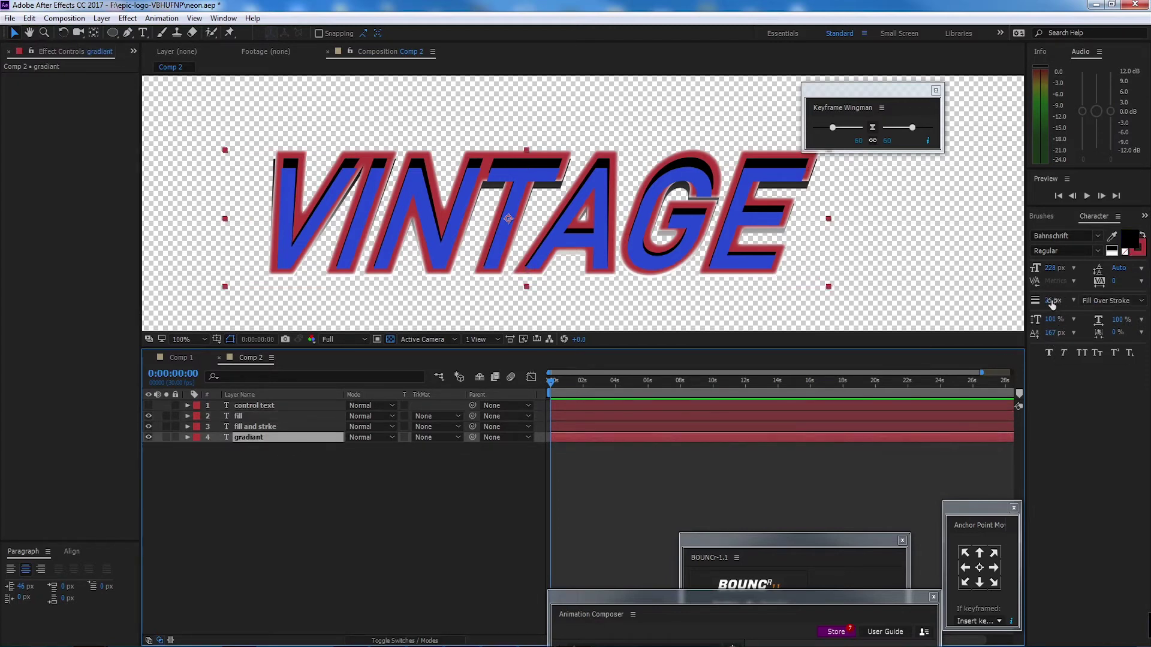
{"action": "left_click", "coordinate": [286, 408]}
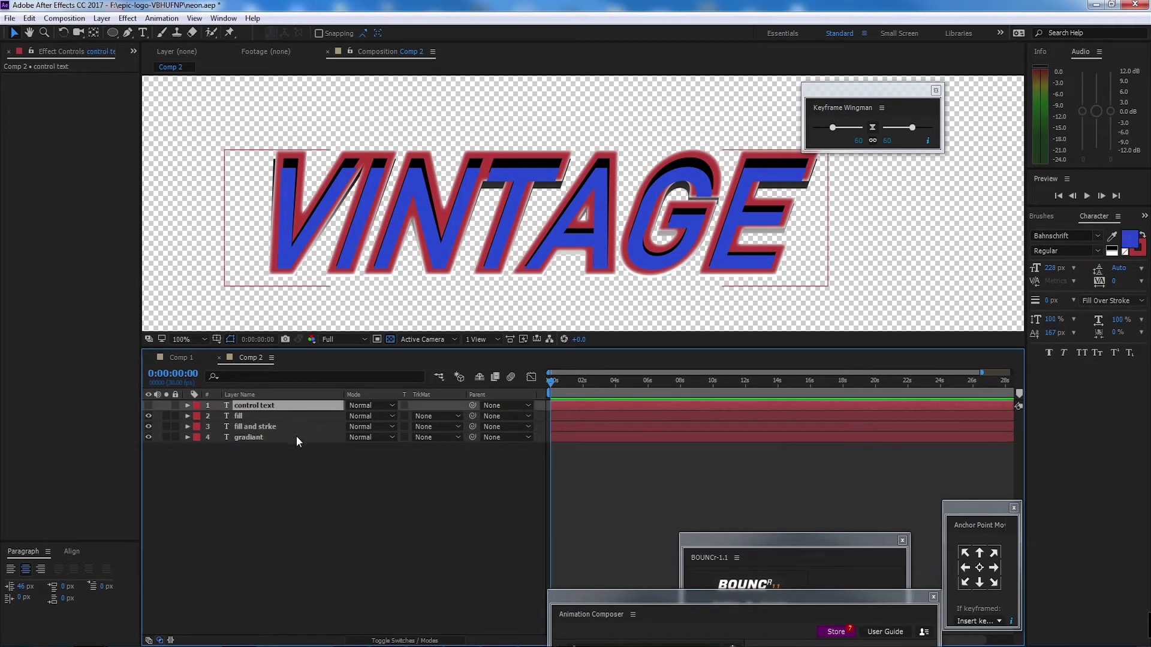
{"action": "left_click", "coordinate": [296, 437]}
{"action": "left_click", "coordinate": [1052, 319]}
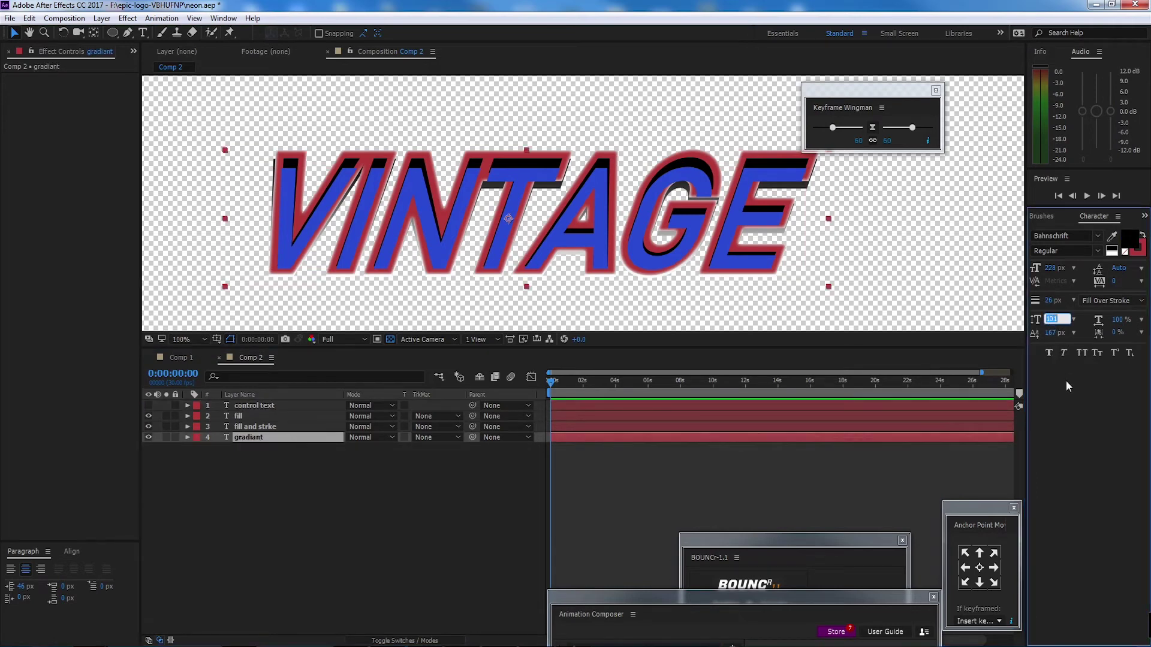
{"action": "type", "text": "100"}
{"action": "key", "text": "Return"}
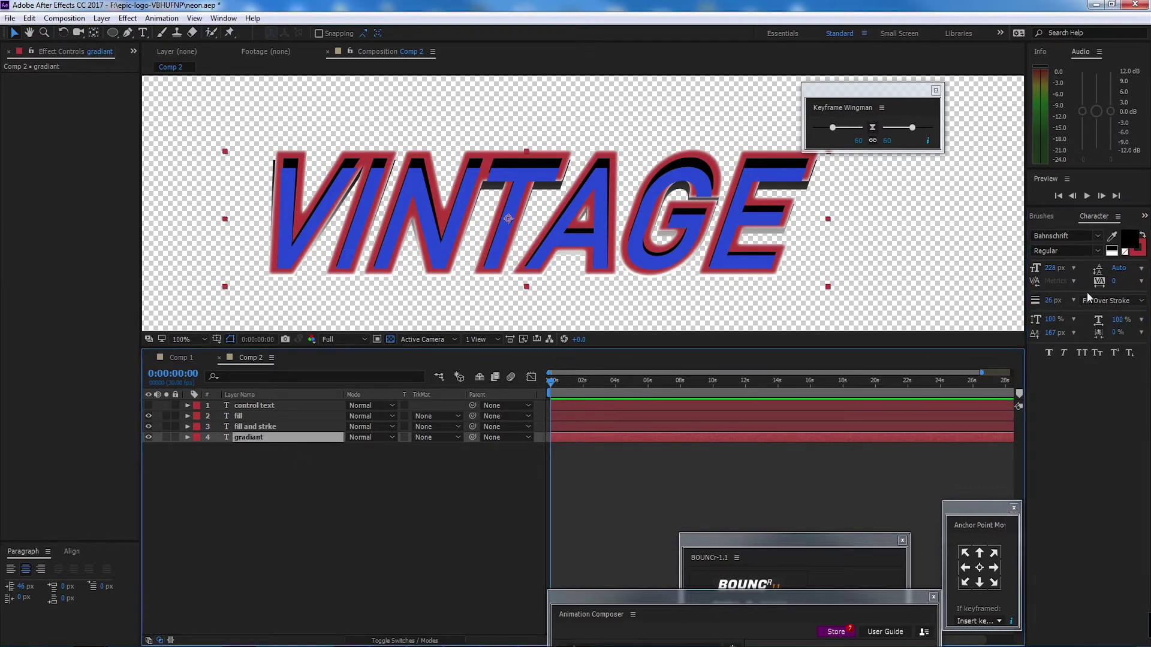
{"action": "left_click_drag", "start_coordinate": [1053, 304], "coordinate": [1057, 300]}
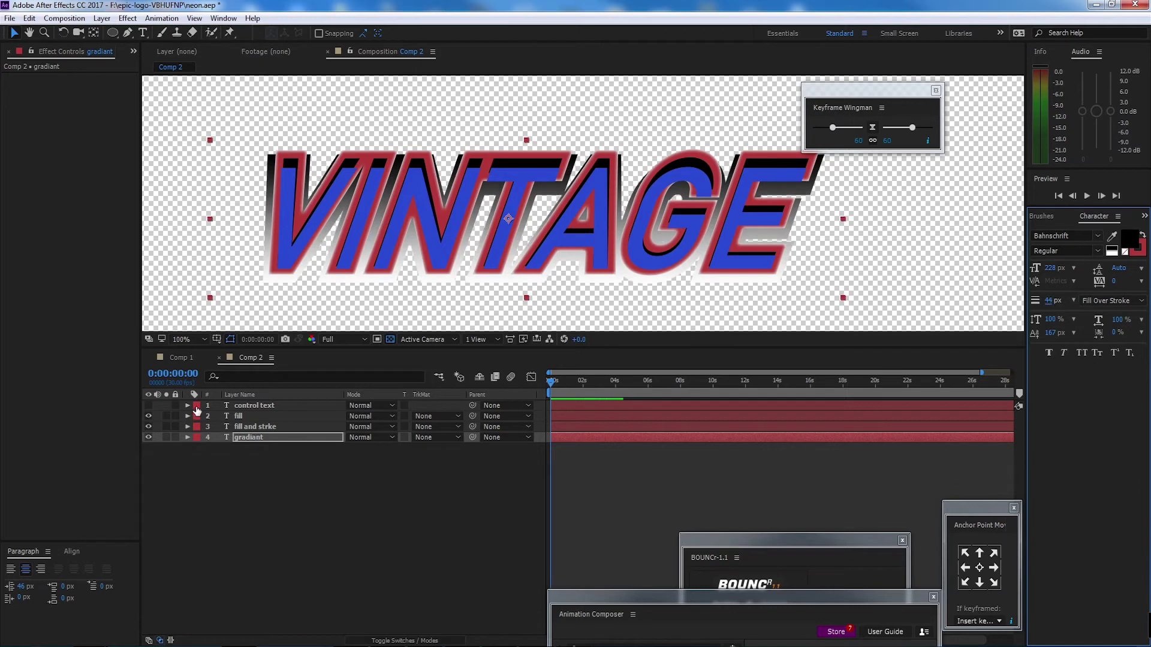
- Edit the gradiant layer's Gradient Overlay colors and set the 0% color stop to blue 4D99D9
{"action": "left_click", "coordinate": [187, 437]}
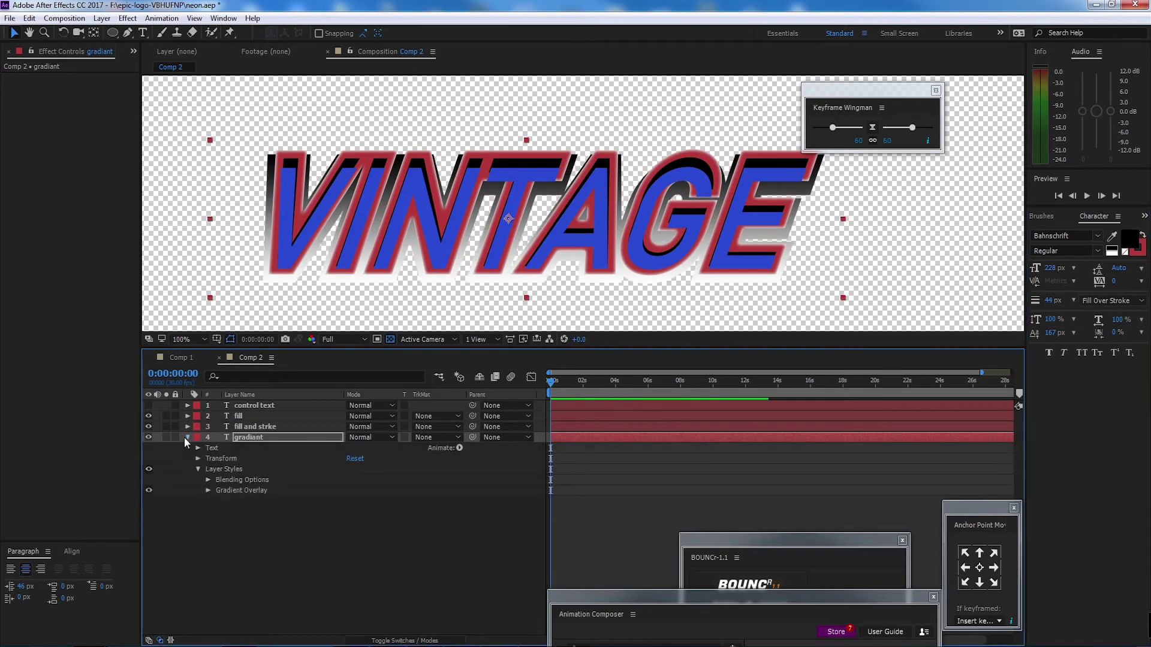
{"action": "left_click", "coordinate": [208, 490]}
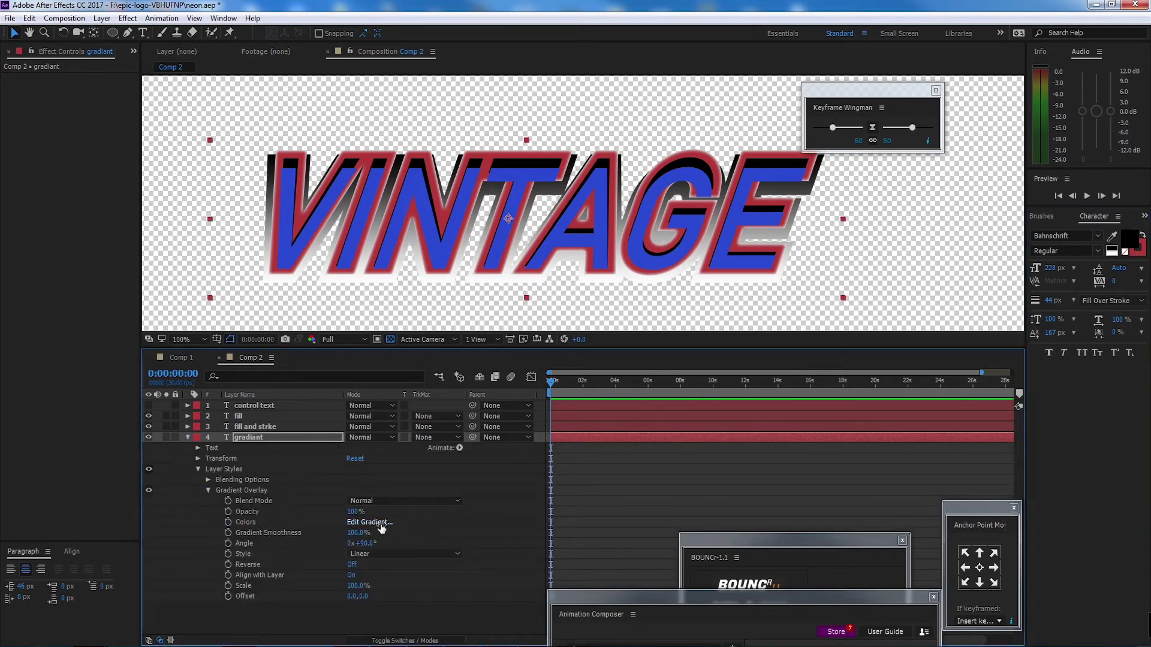
{"action": "left_click", "coordinate": [370, 522]}
{"action": "left_click_drag", "start_coordinate": [789, 298], "coordinate": [611, 312]}
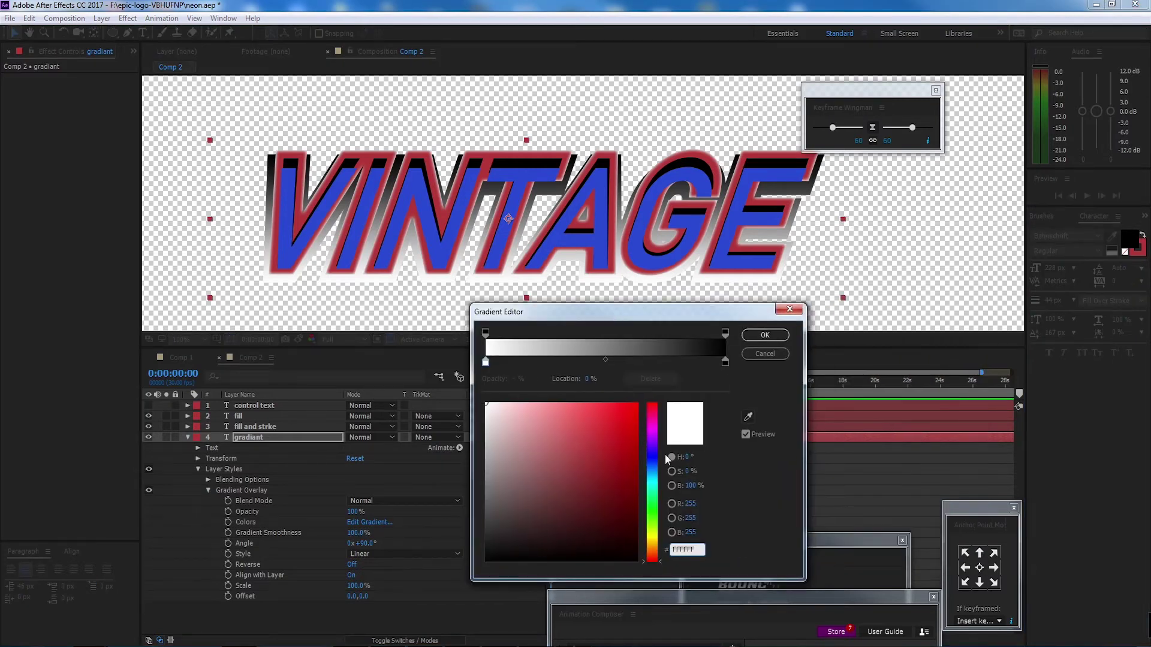
{"action": "left_click", "coordinate": [652, 471]}
{"action": "left_click", "coordinate": [584, 426]}
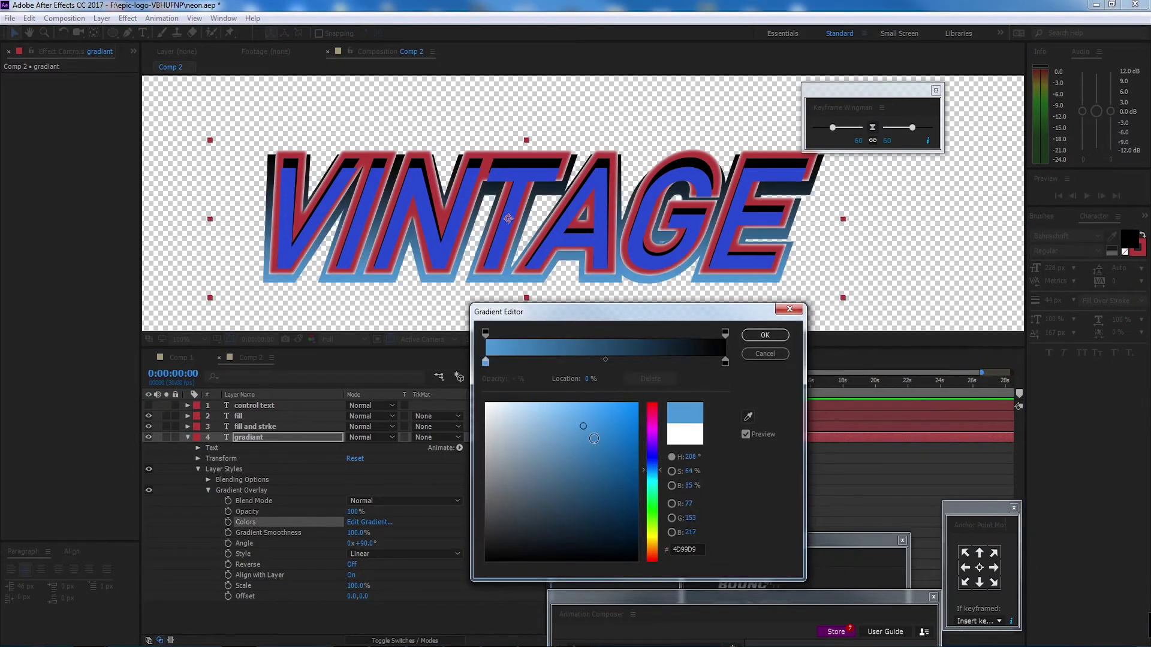
- Set the gradient's 100% color stop to turquoise 0BD0B7 and move the editor clear of the title
{"action": "left_click", "coordinate": [725, 362]}
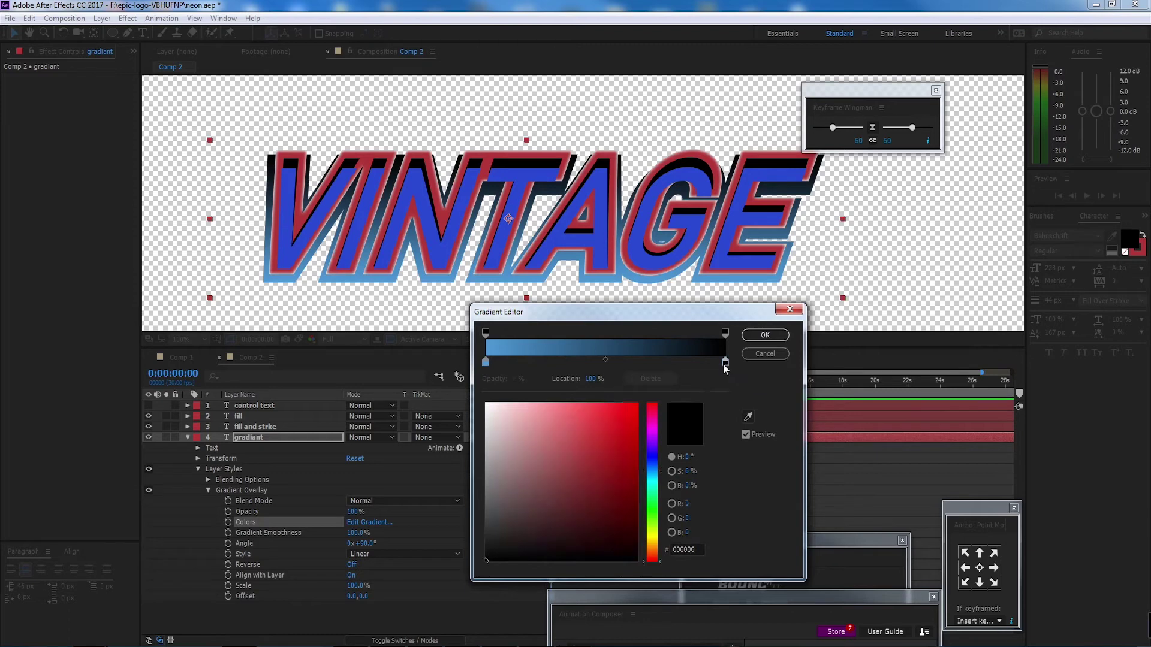
{"action": "left_click", "coordinate": [653, 435]}
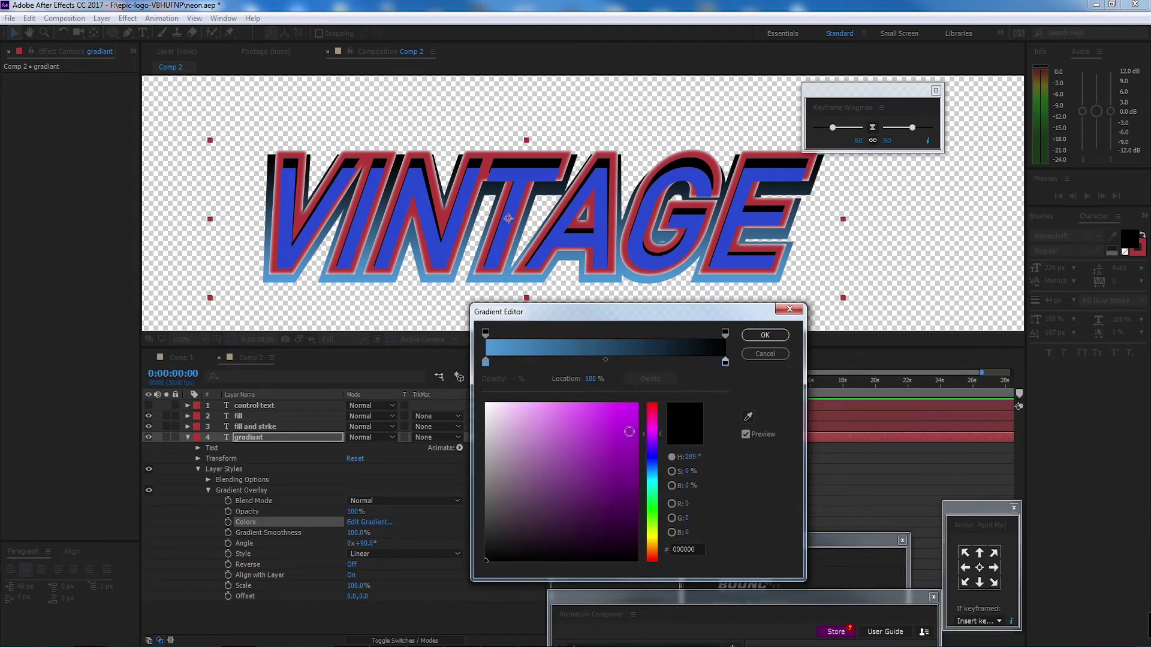
{"action": "left_click", "coordinate": [628, 432]}
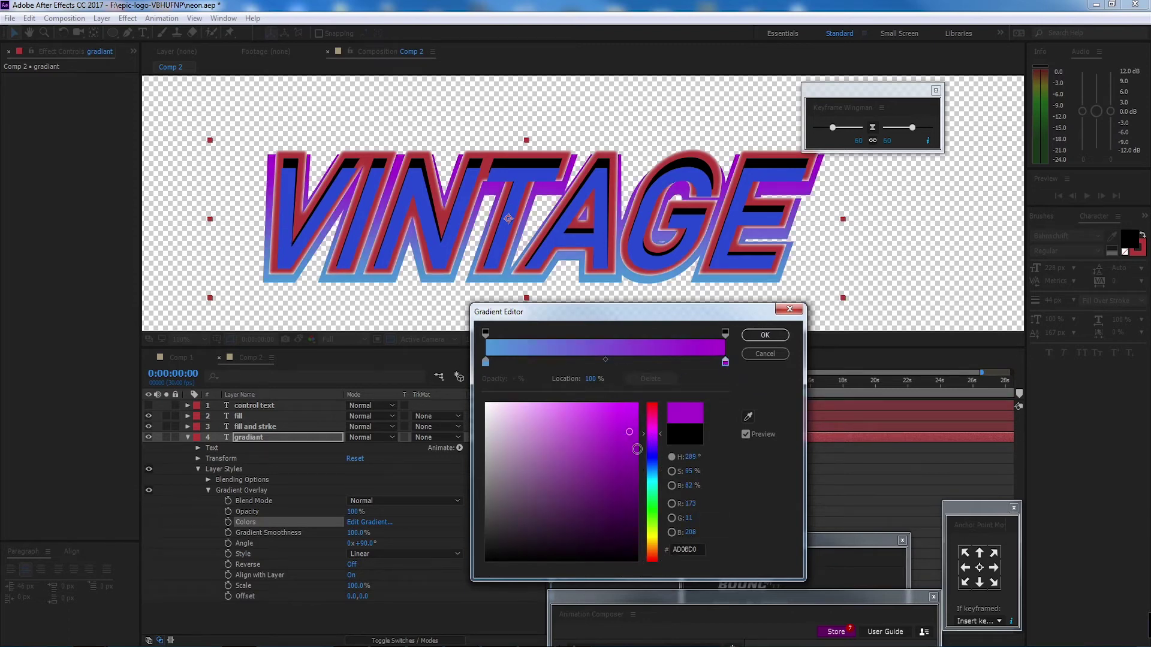
{"action": "left_click", "coordinate": [653, 458]}
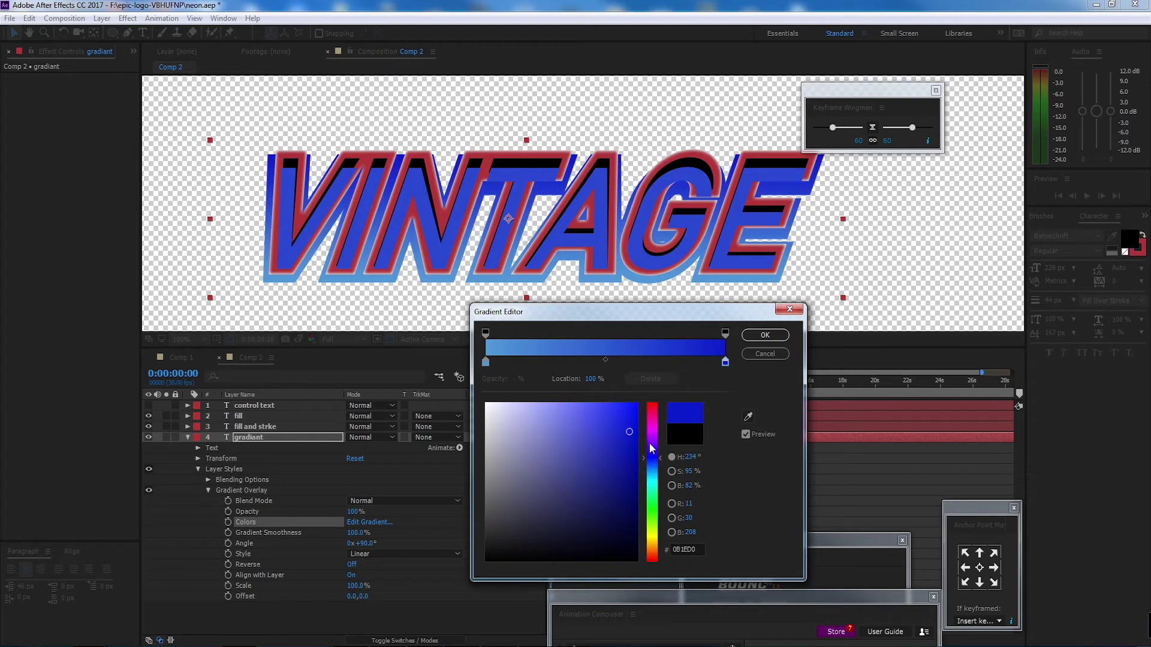
{"action": "left_click", "coordinate": [657, 485]}
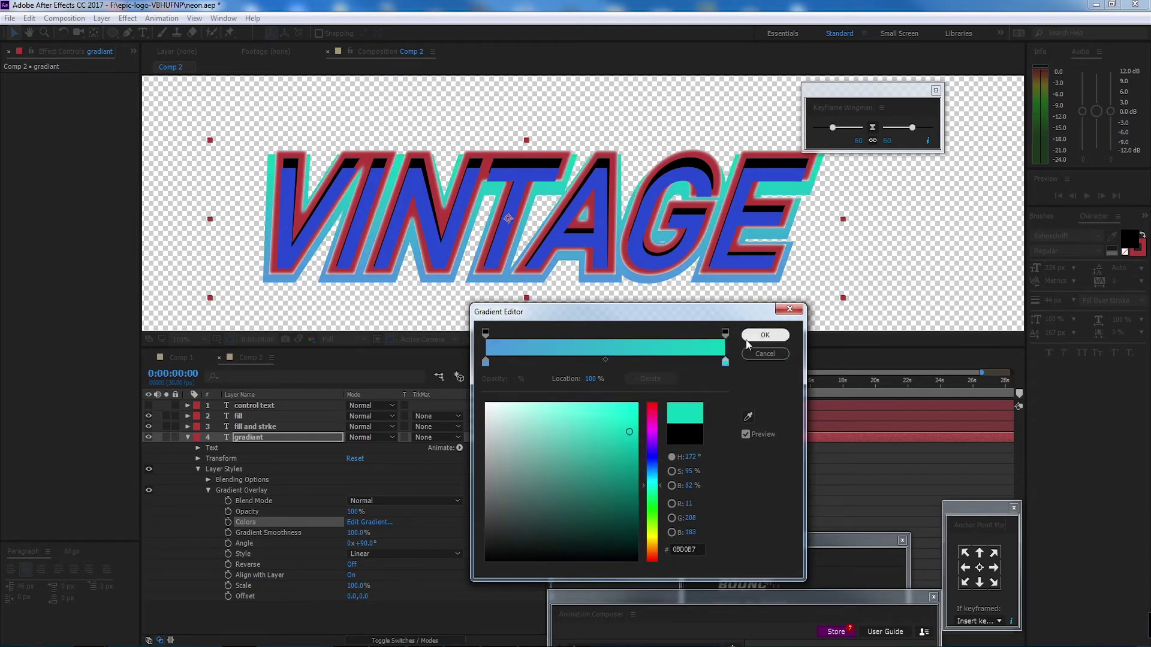
{"action": "left_click_drag", "start_coordinate": [675, 315], "coordinate": [654, 326]}
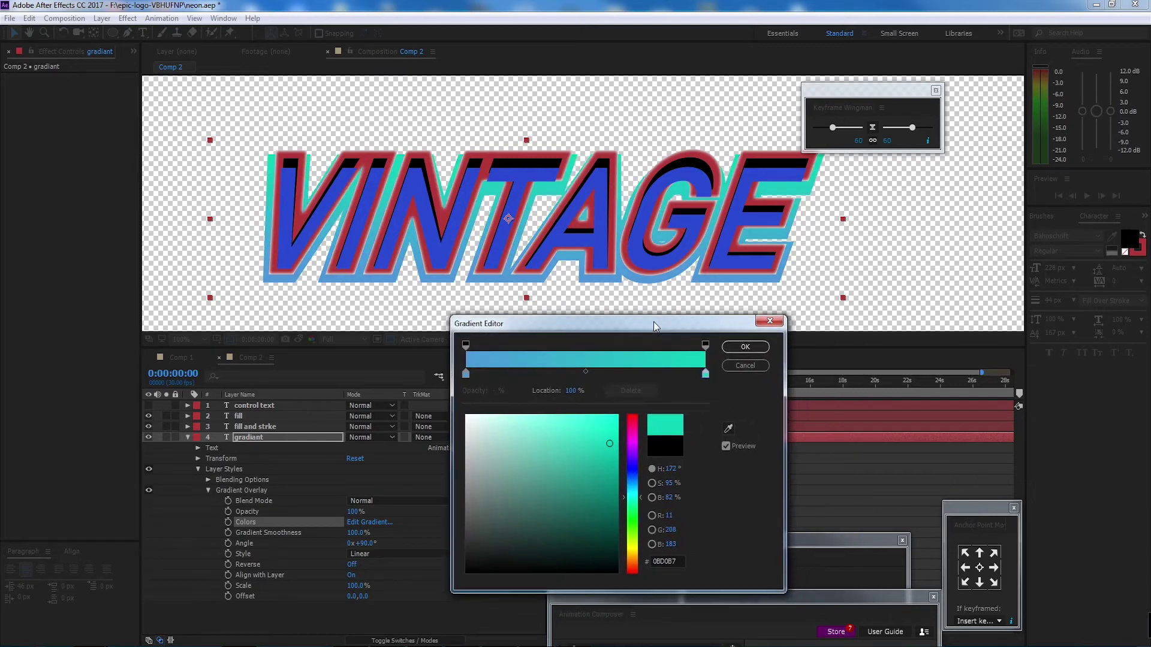
- Set the gradient's 100% color stop to magenta D00B7F and the gradiant text's baseline shift to 173 px
{"action": "left_click", "coordinate": [637, 430]}
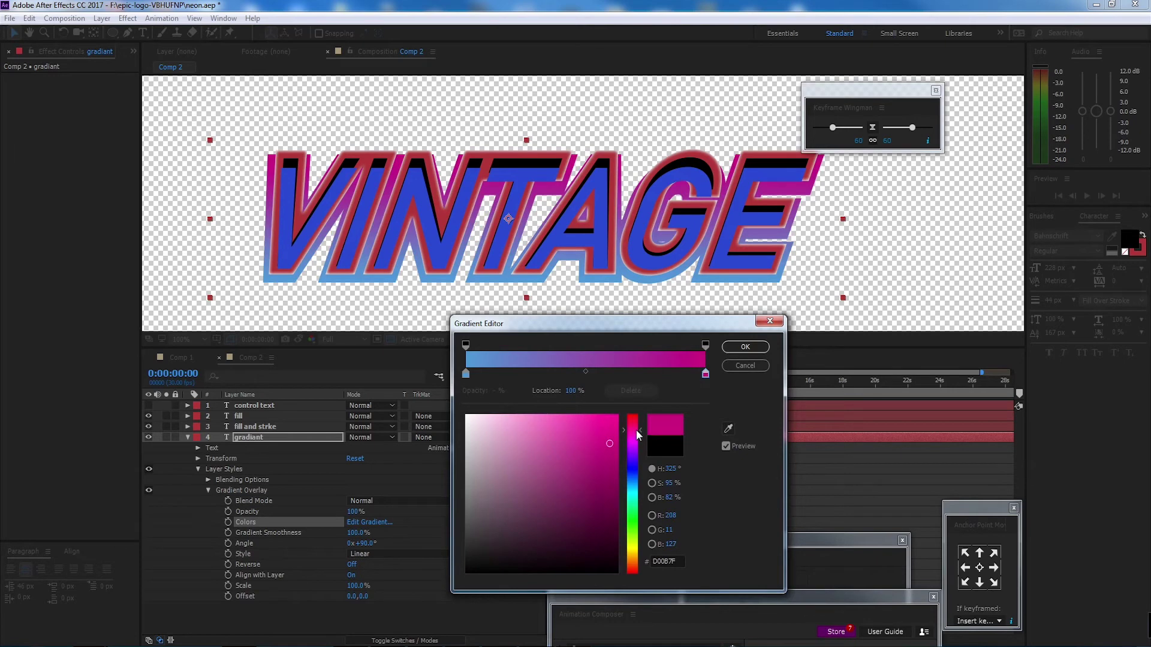
{"action": "left_click", "coordinate": [745, 347]}
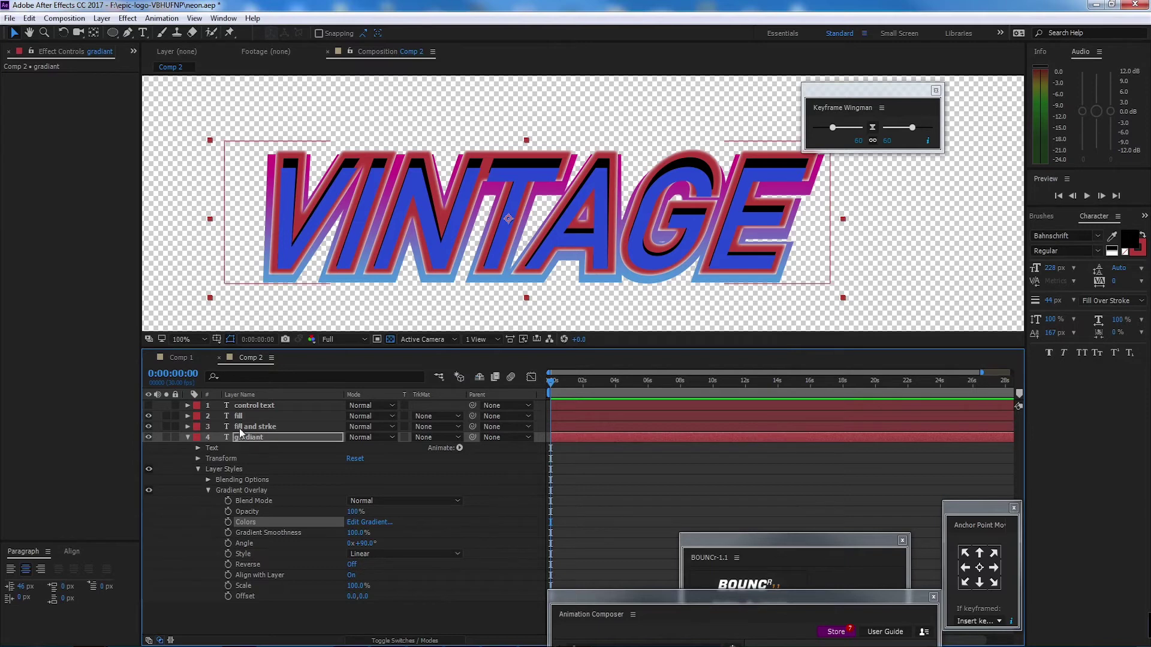
{"action": "left_click", "coordinate": [298, 437]}
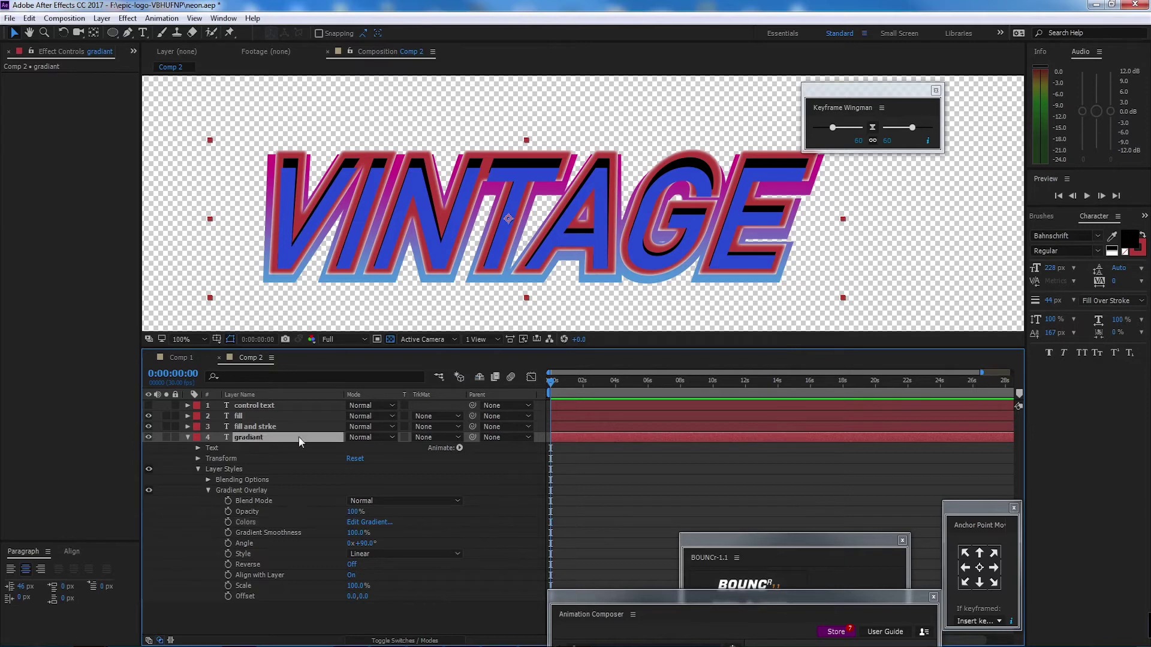
{"action": "left_click", "coordinate": [1050, 333]}
{"action": "left_click_drag", "start_coordinate": [1052, 332], "coordinate": [1055, 333]}
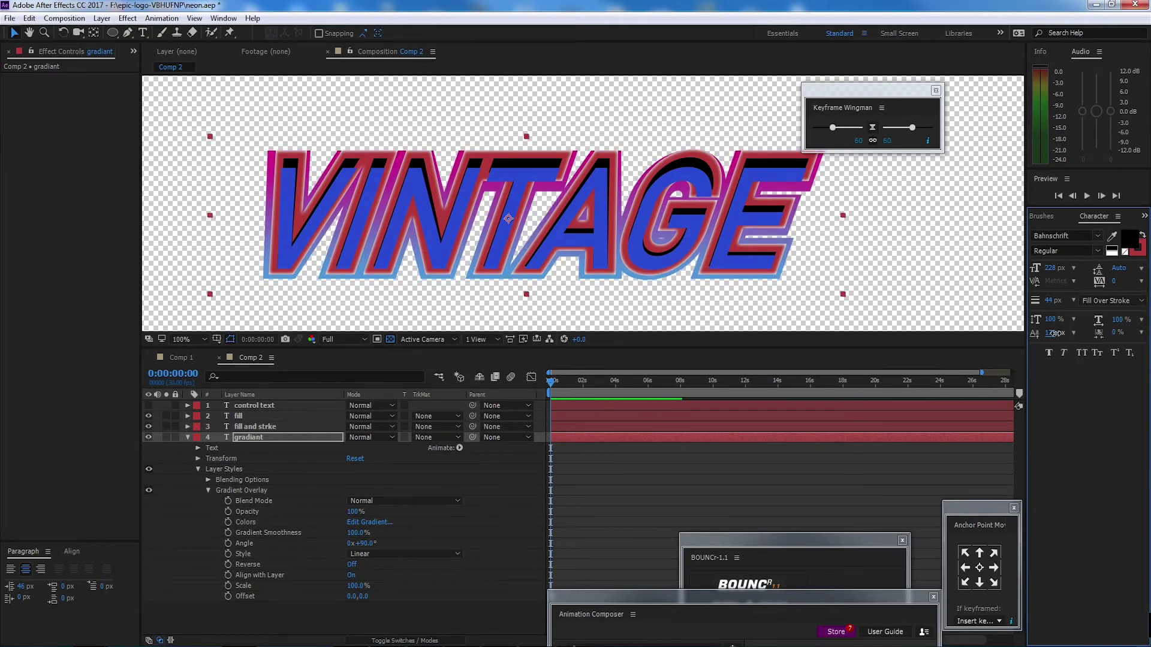
{"action": "left_click_drag", "start_coordinate": [584, 222], "coordinate": [652, 234]}
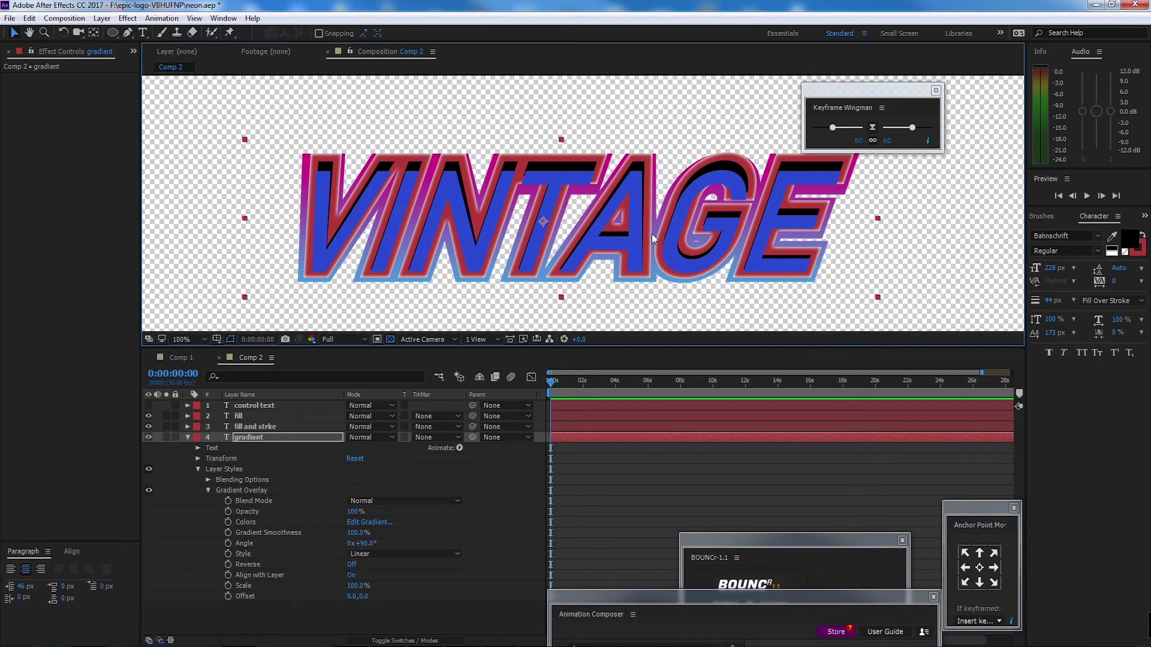
- Duplicate the gradiant layer, place the copy beneath the original and rename it bevil
{"action": "left_click", "coordinate": [234, 440]}
{"action": "left_click", "coordinate": [187, 437]}
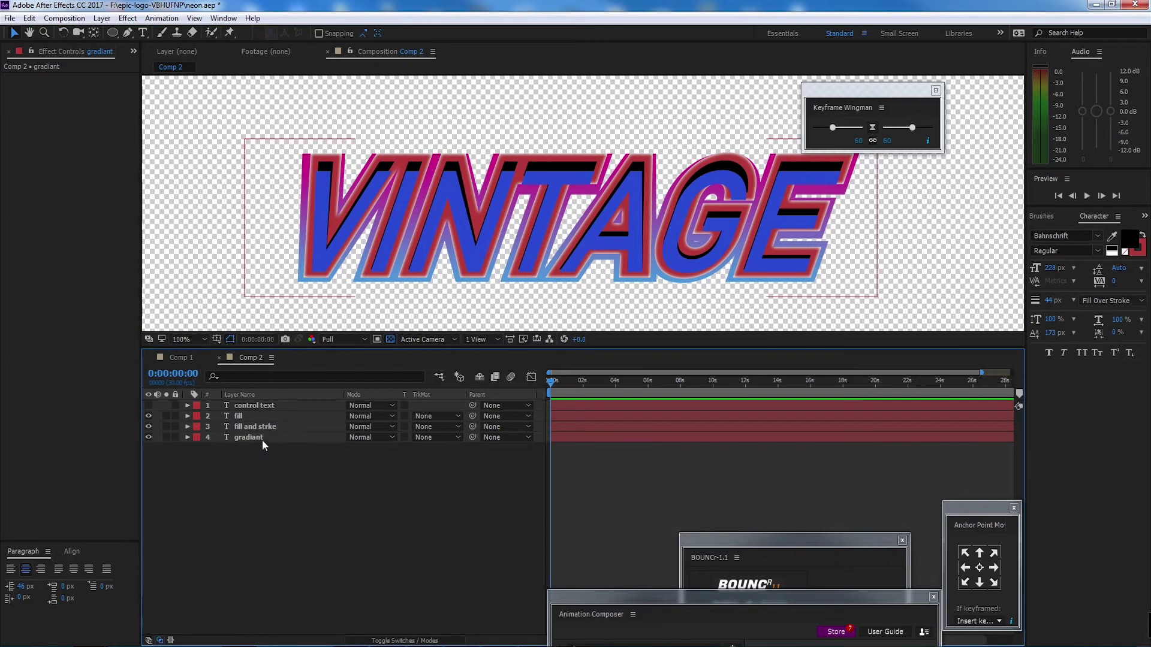
{"action": "key", "text": "ctrl+d"}
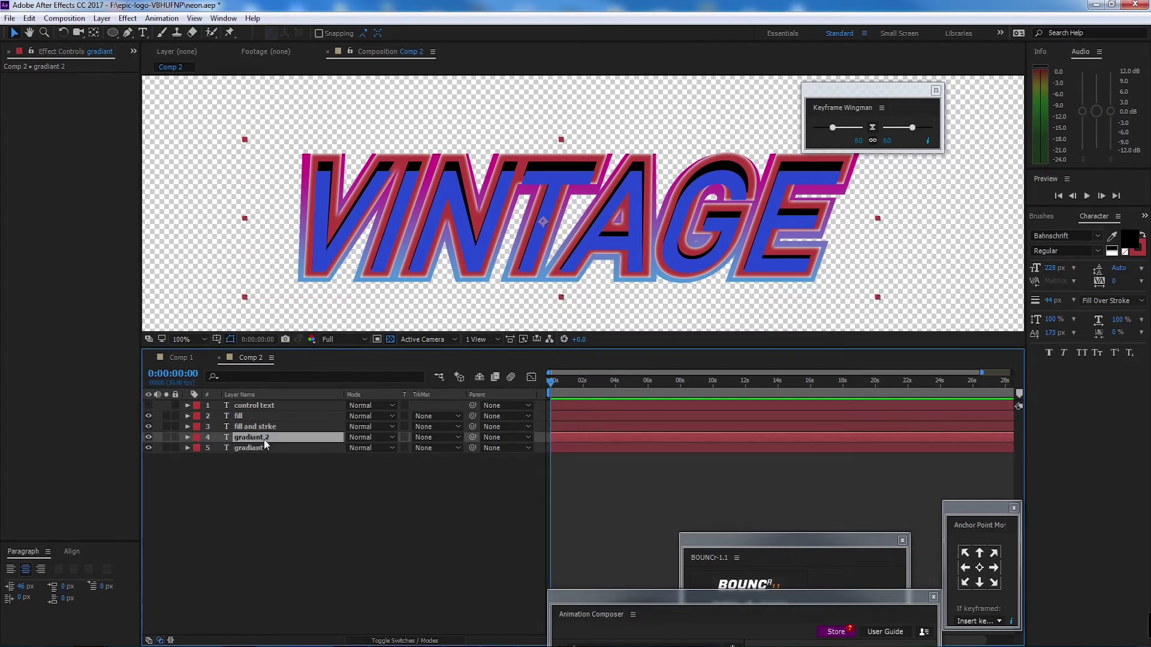
{"action": "left_click", "coordinate": [268, 450]}
{"action": "left_click_drag", "start_coordinate": [287, 438], "coordinate": [265, 466]}
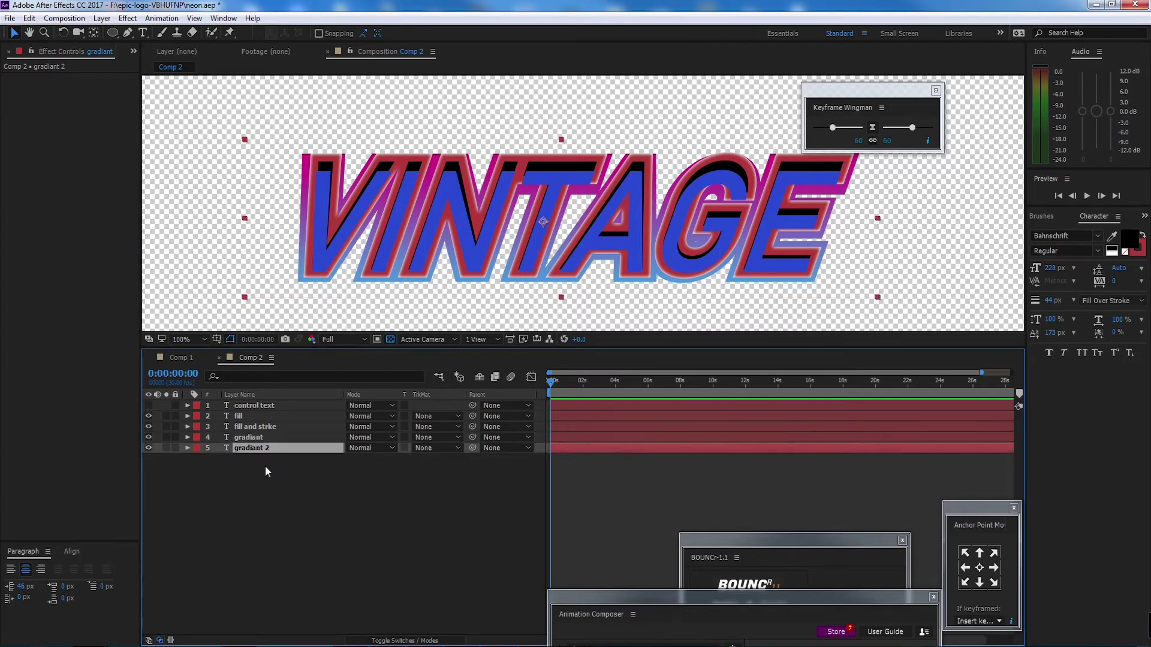
{"action": "key", "text": "Return"}
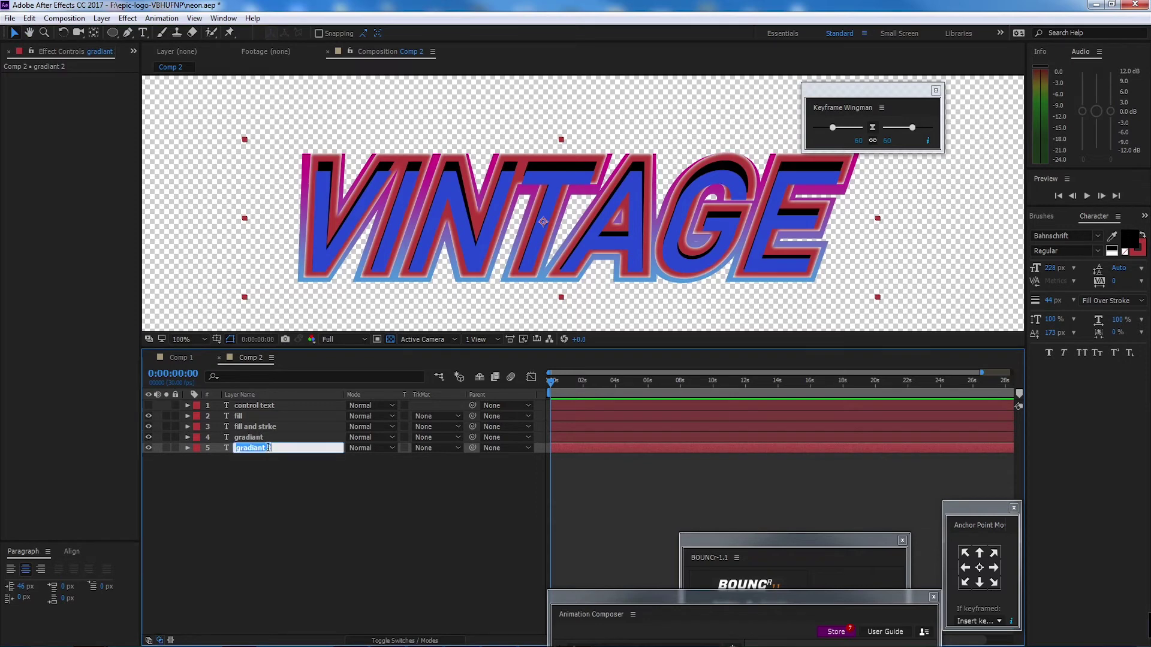
{"action": "type", "text": "bevil"}
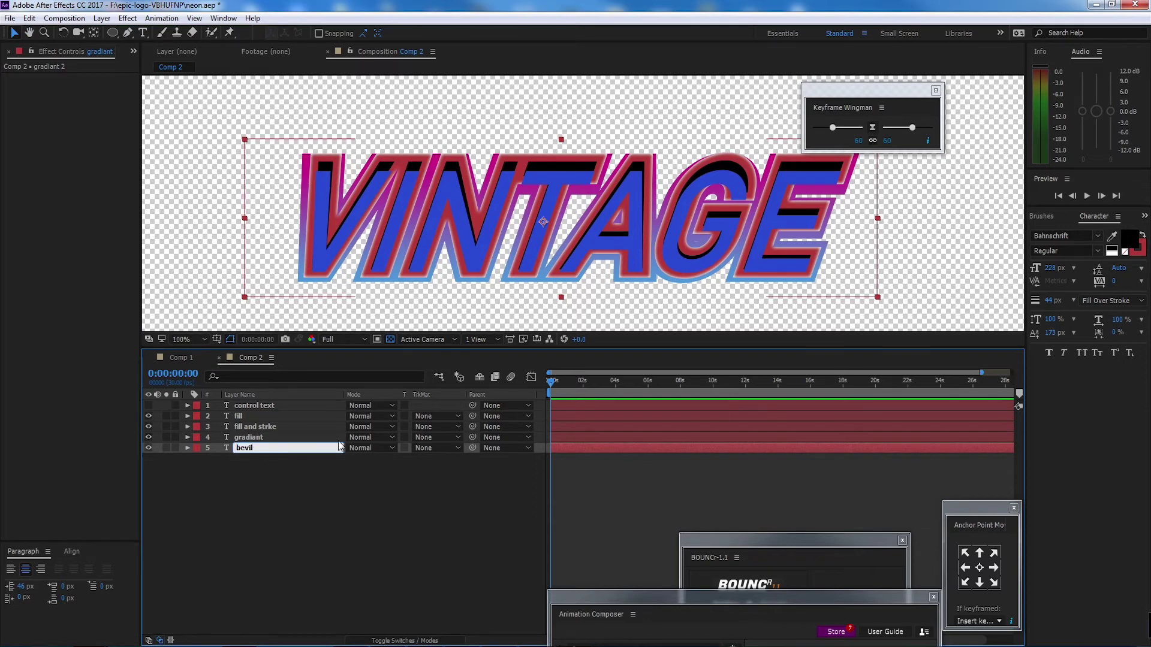
{"action": "key", "text": "Return"}
- Replace the bevil layer's Gradient Overlay style with a Bevel and Emboss layer style
{"action": "left_click", "coordinate": [187, 447]}
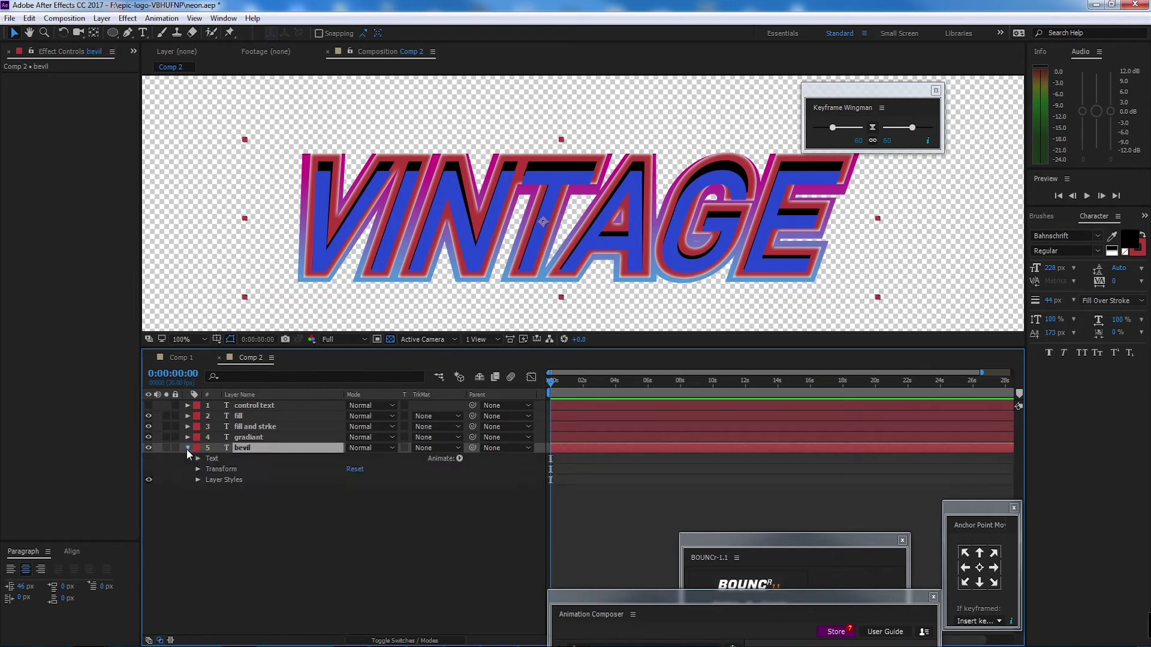
{"action": "left_click", "coordinate": [223, 480]}
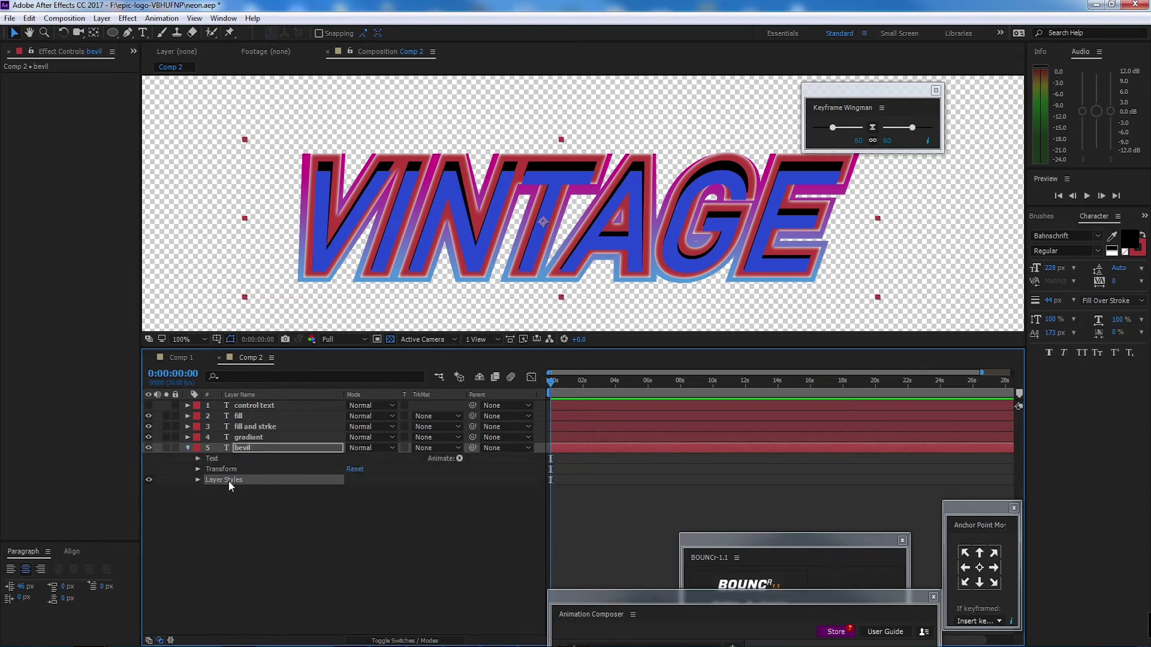
{"action": "left_click", "coordinate": [198, 479]}
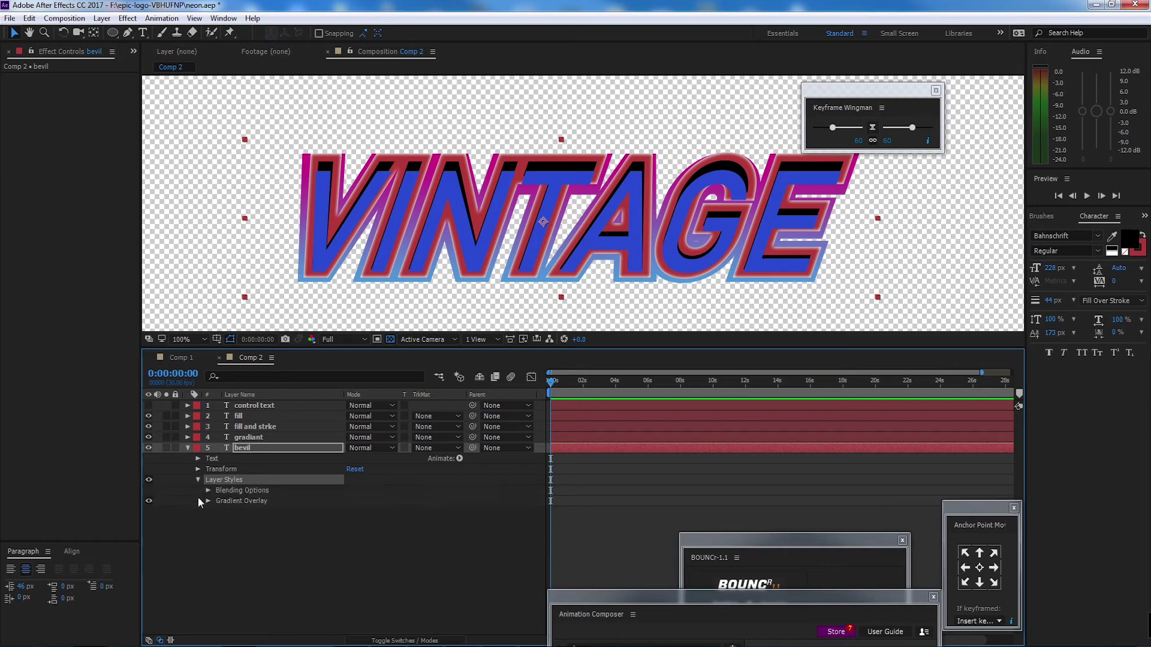
{"action": "right_click", "coordinate": [236, 480]}
{"action": "right_click", "coordinate": [261, 447]}
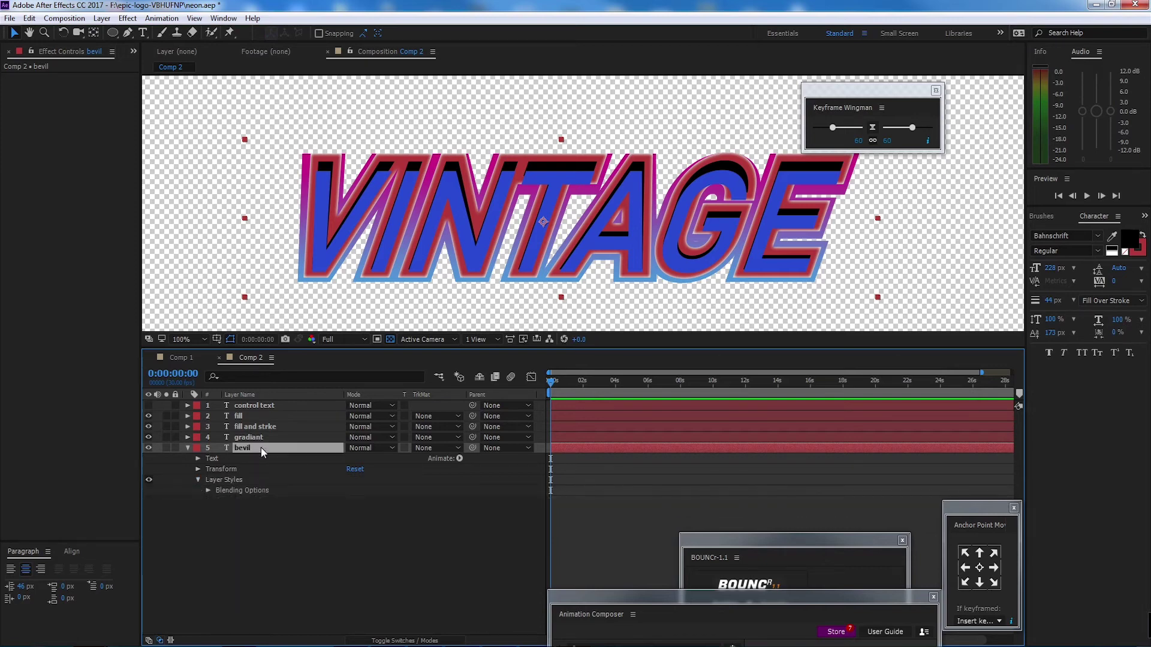
{"action": "mouse_move", "coordinate": [333, 298]}
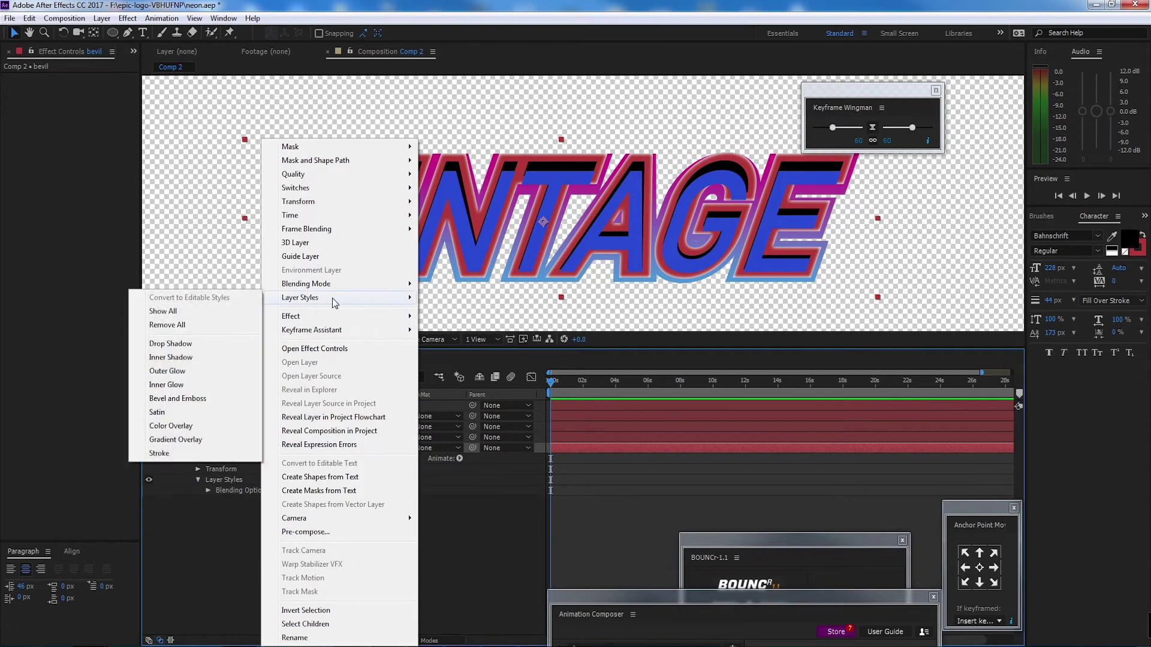
{"action": "left_click", "coordinate": [225, 398]}
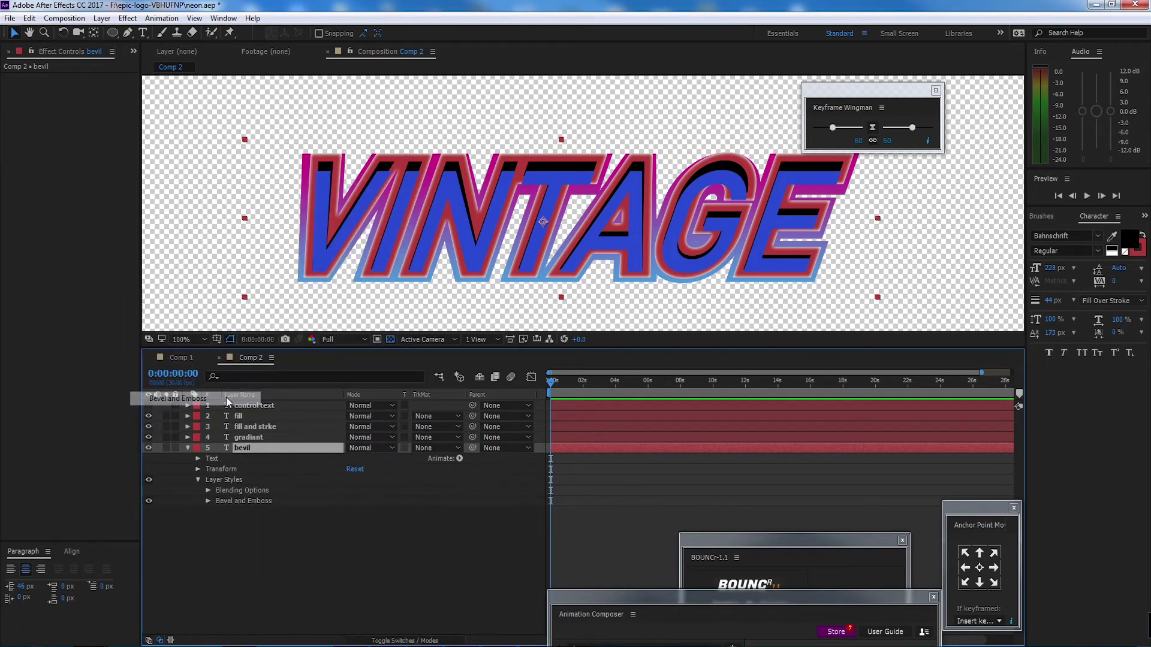
- Set the bevil text's stroke width to 67 px so it extends beyond the gradient outline
{"action": "left_click", "coordinate": [303, 457]}
{"action": "left_click", "coordinate": [280, 450]}
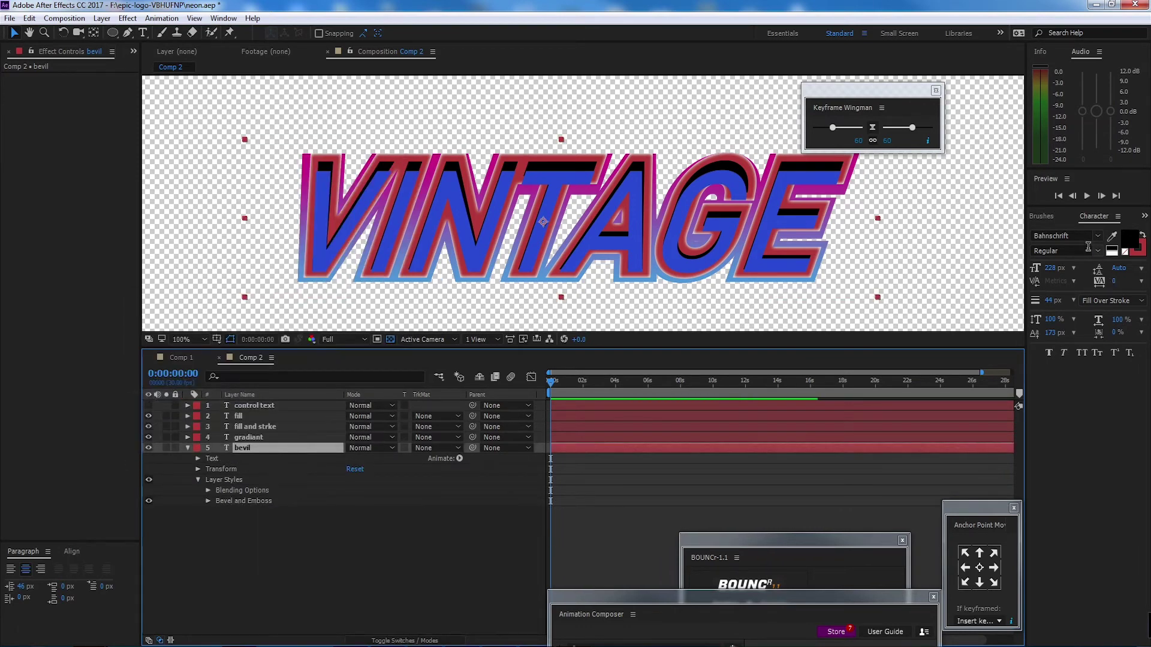
{"action": "mouse_move", "coordinate": [1049, 300]}
{"action": "left_mouse_down"}
{"action": "mouse_move", "coordinate": [1069, 298]}
{"action": "mouse_move", "coordinate": [1049, 300]}
{"action": "left_mouse_up"}
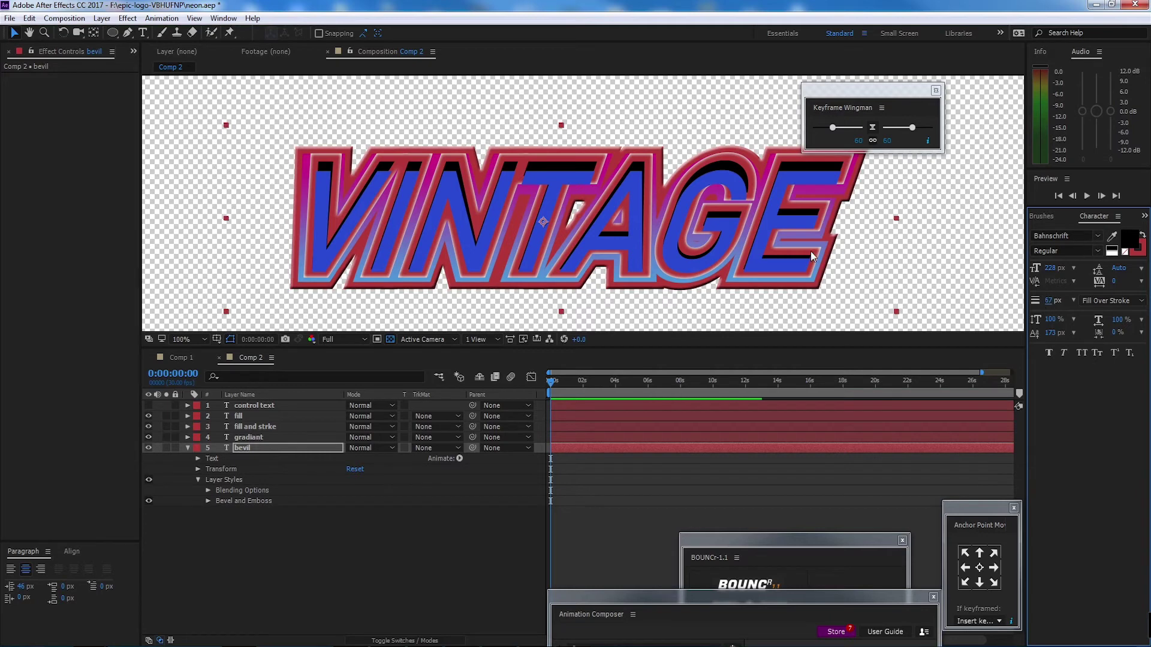
{"action": "left_click", "coordinate": [229, 545]}
- Find the Fill effect among the effects and apply it to the bevil layer
{"action": "left_click", "coordinate": [296, 447]}
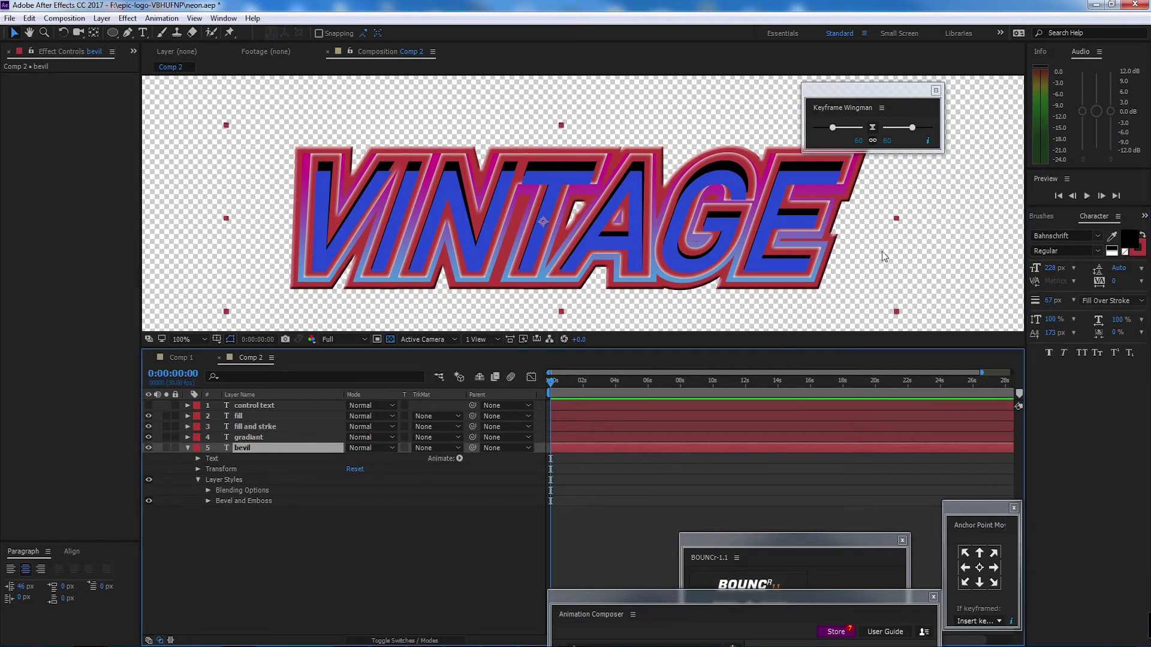
{"action": "left_click", "coordinate": [1145, 218]}
{"action": "left_click", "coordinate": [1086, 232]}
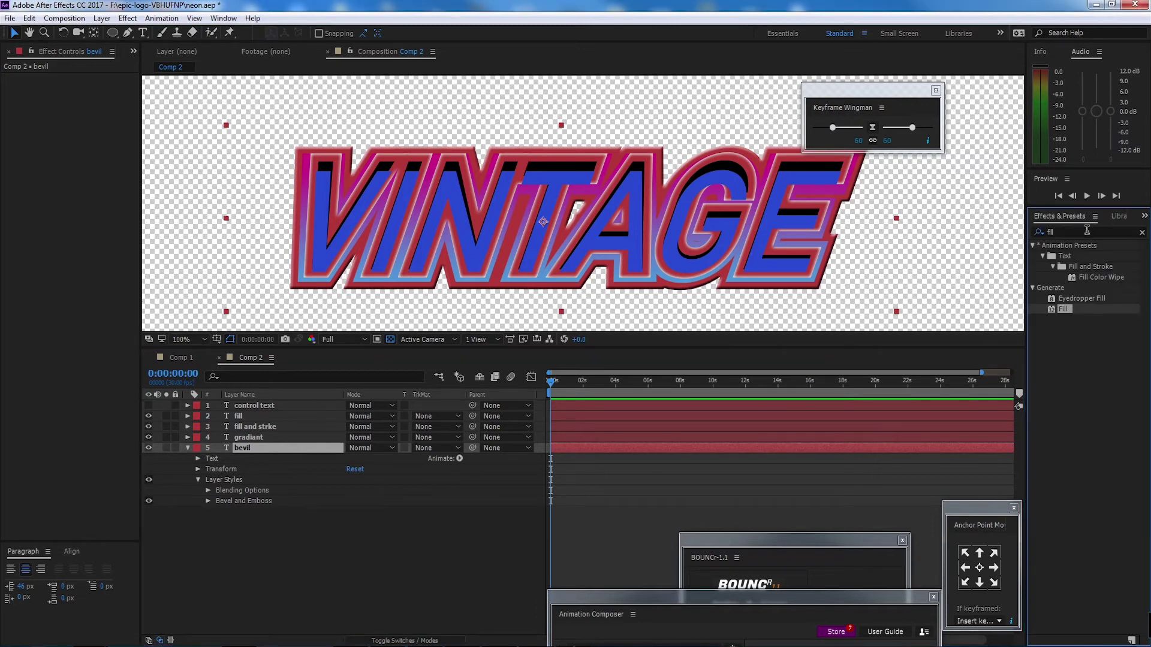
{"action": "double_click", "coordinate": [1064, 309]}
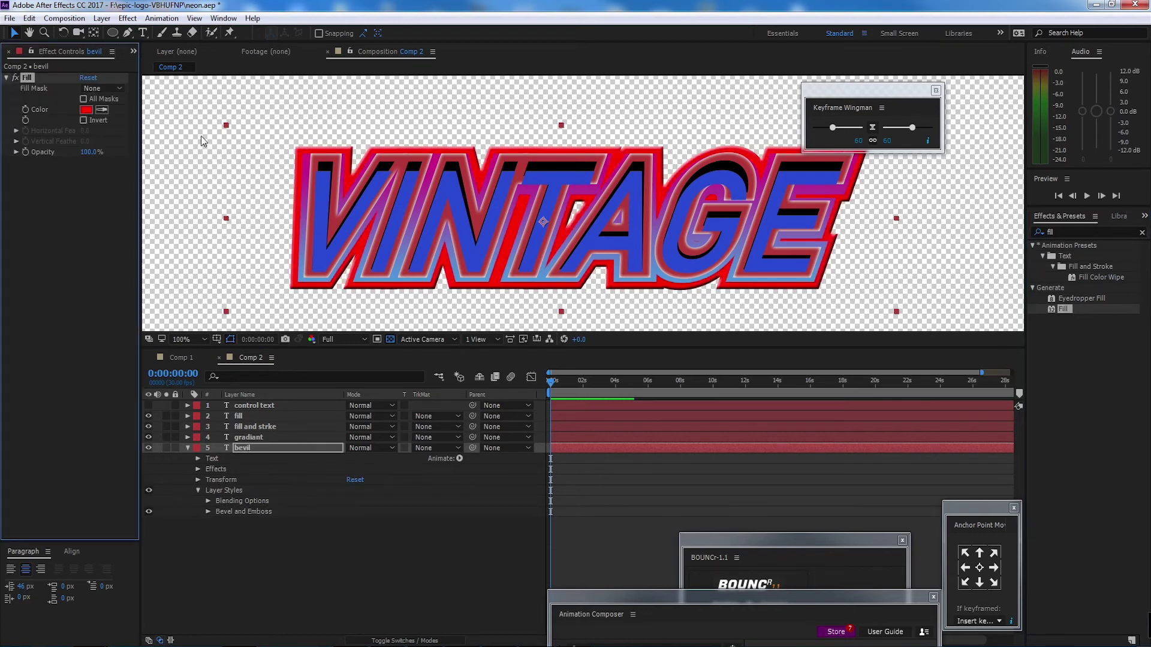
- Set the bevil layer's Fill effect color to light gray D6D6D6
{"action": "left_click", "coordinate": [86, 110]}
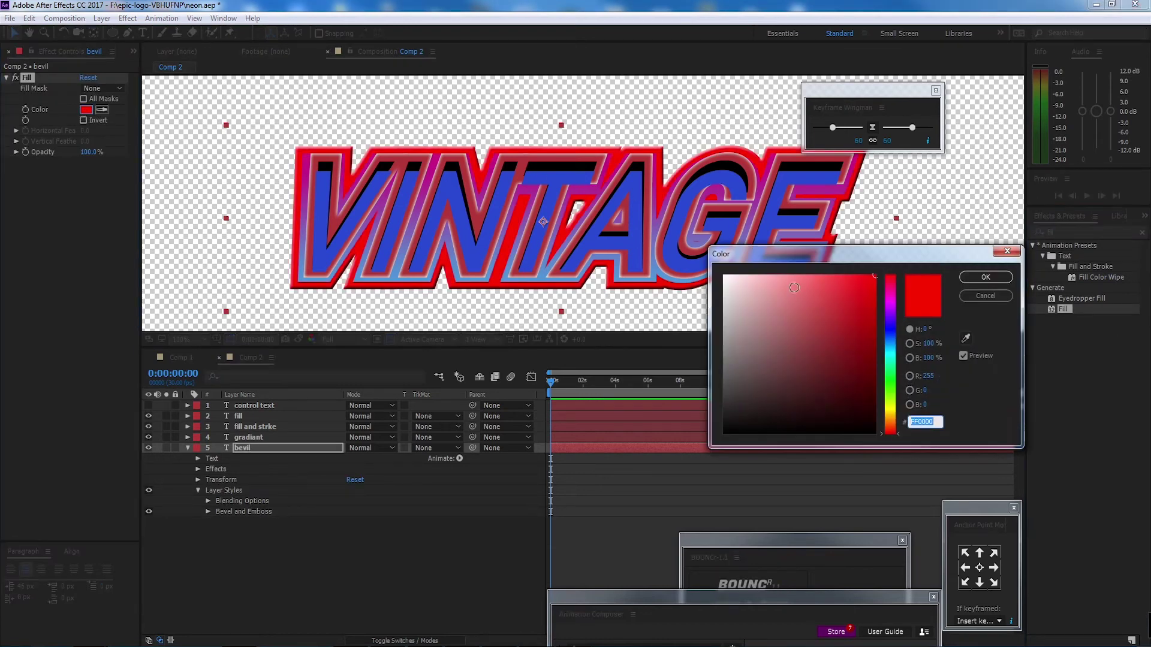
{"action": "type", "text": "FFFFFF"}
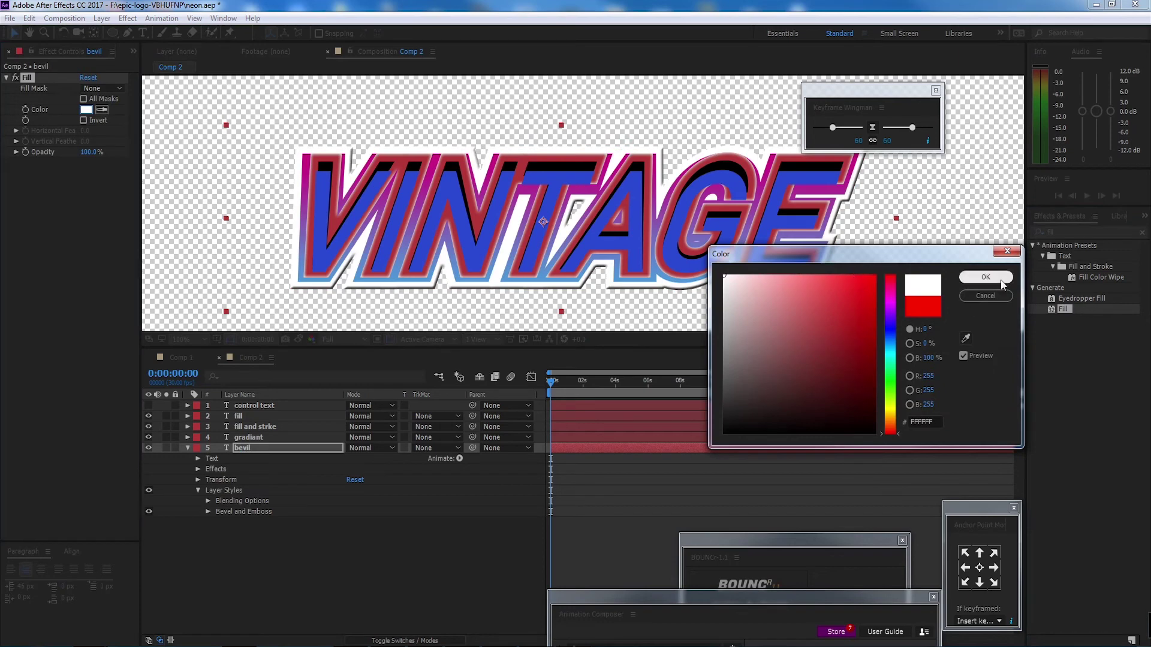
{"action": "left_click", "coordinate": [722, 309]}
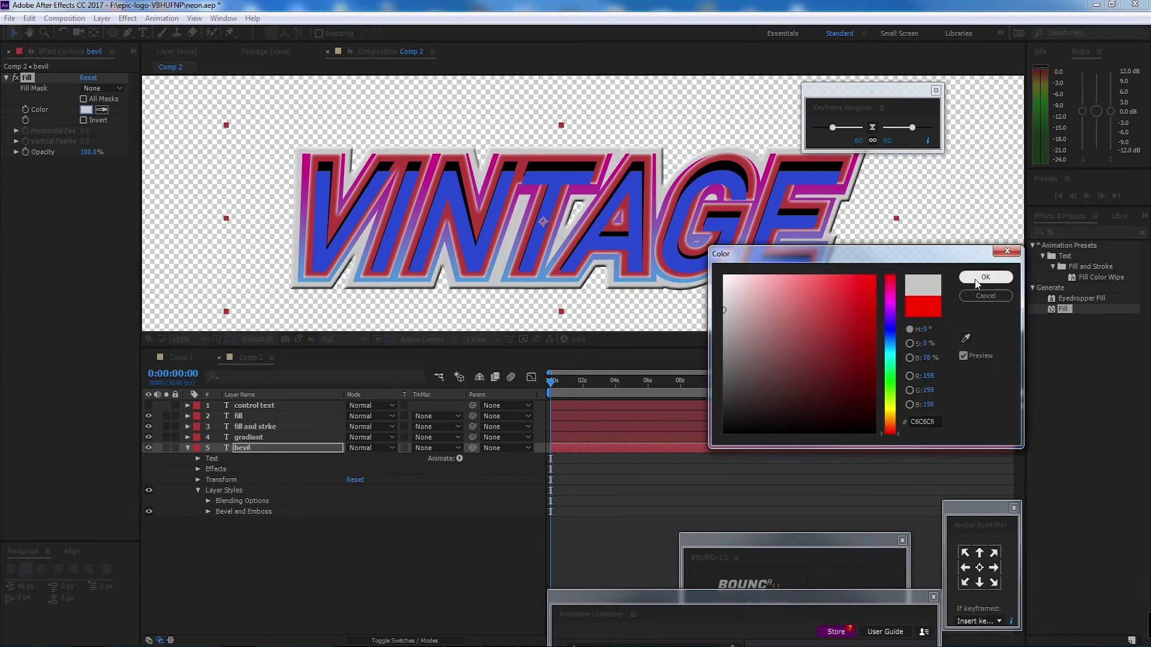
{"action": "left_click_drag", "start_coordinate": [722, 308], "coordinate": [712, 300]}
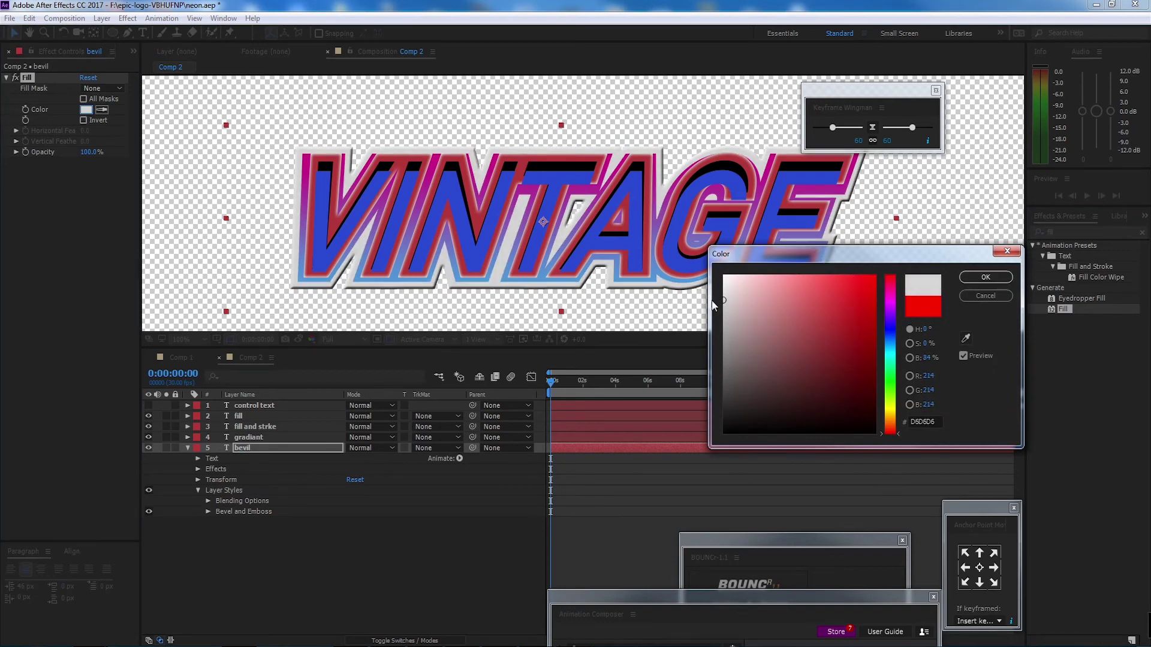
{"action": "left_click", "coordinate": [985, 277]}
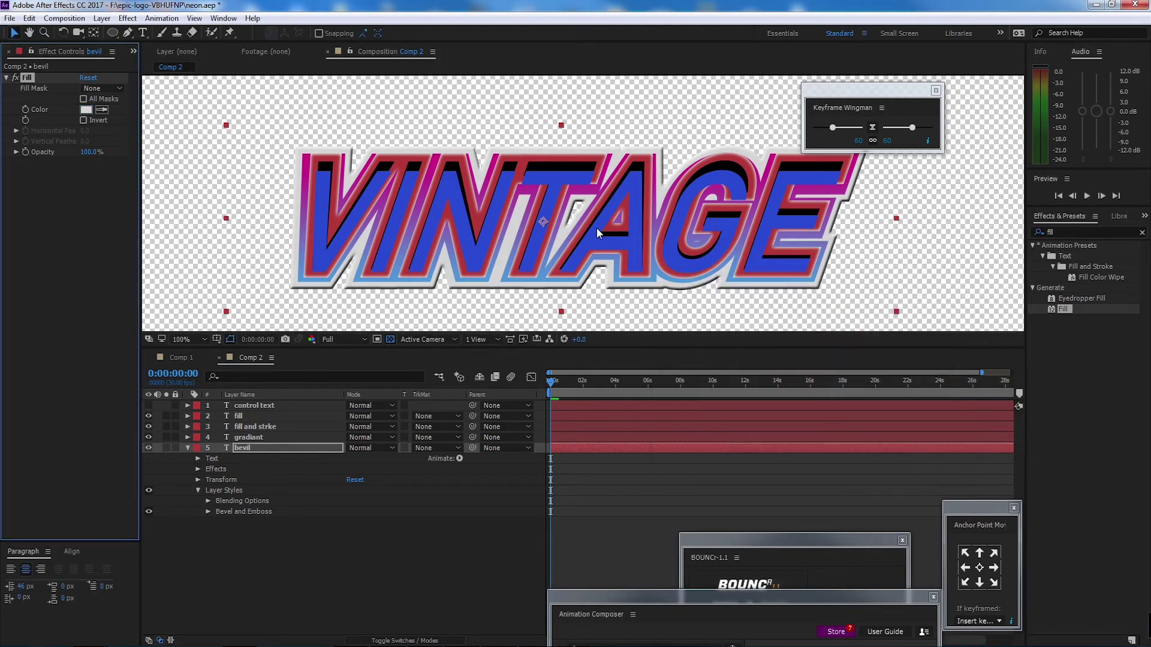
- Turn off the composition's transparency grid, and hide and show the bevil layer again to check its outline
{"action": "left_click", "coordinate": [390, 340]}
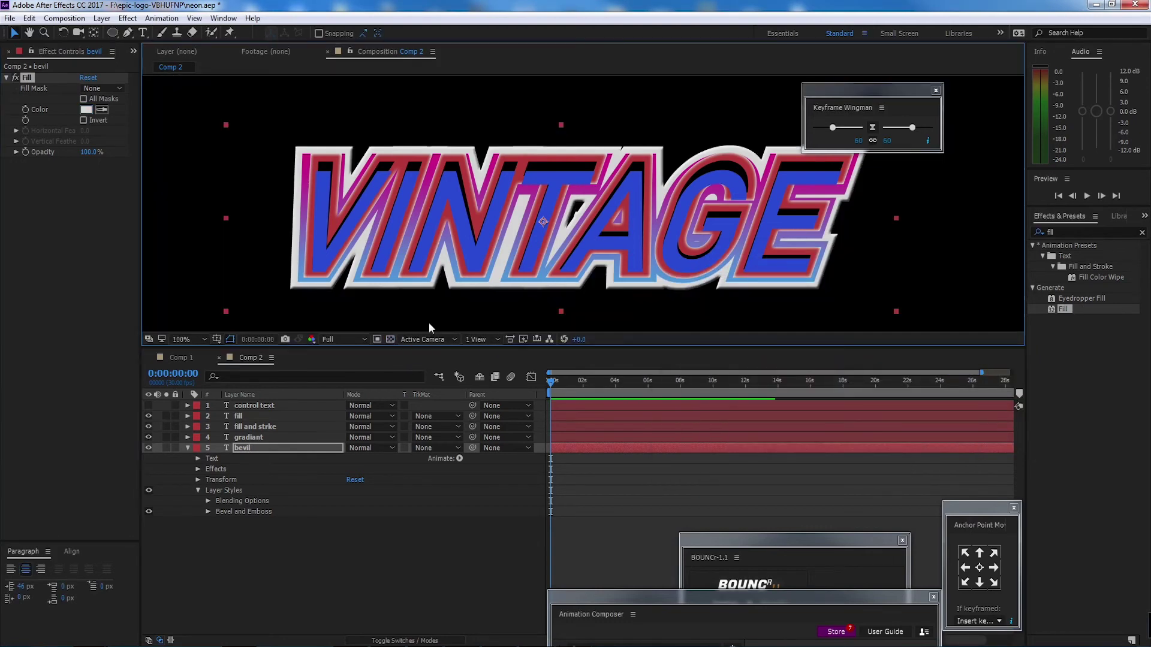
{"action": "key", "text": "comma"}
{"action": "scroll", "coordinate": [610, 193], "scroll_direction": "up", "scroll_amount": 1}
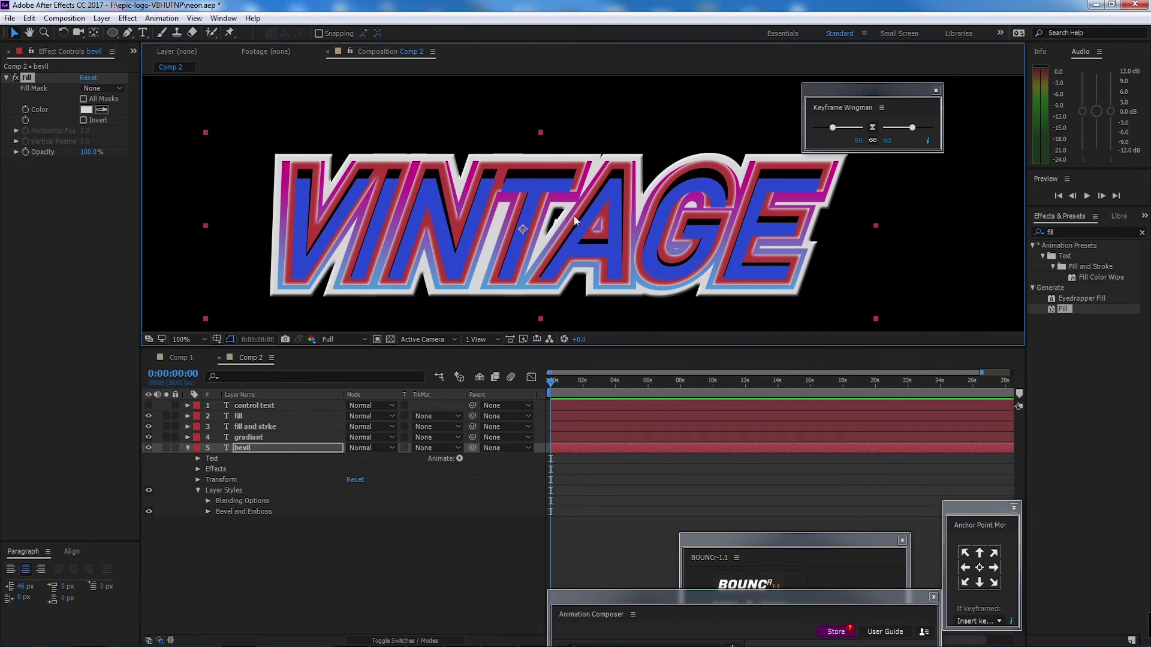
{"action": "left_click", "coordinate": [148, 448]}
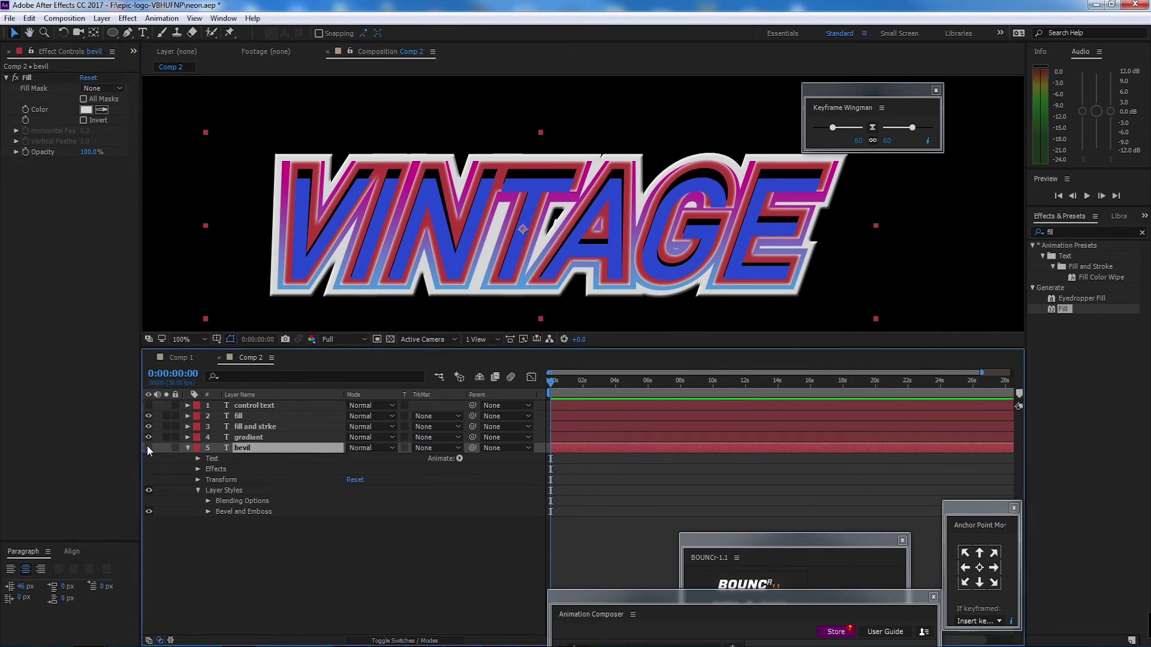
{"action": "left_click", "coordinate": [149, 448]}
- Set the bevil layer's Bevel and Emboss style to Outer Bevel, technique to Chisel Hard and direction to Down
{"action": "left_click", "coordinate": [208, 511]}
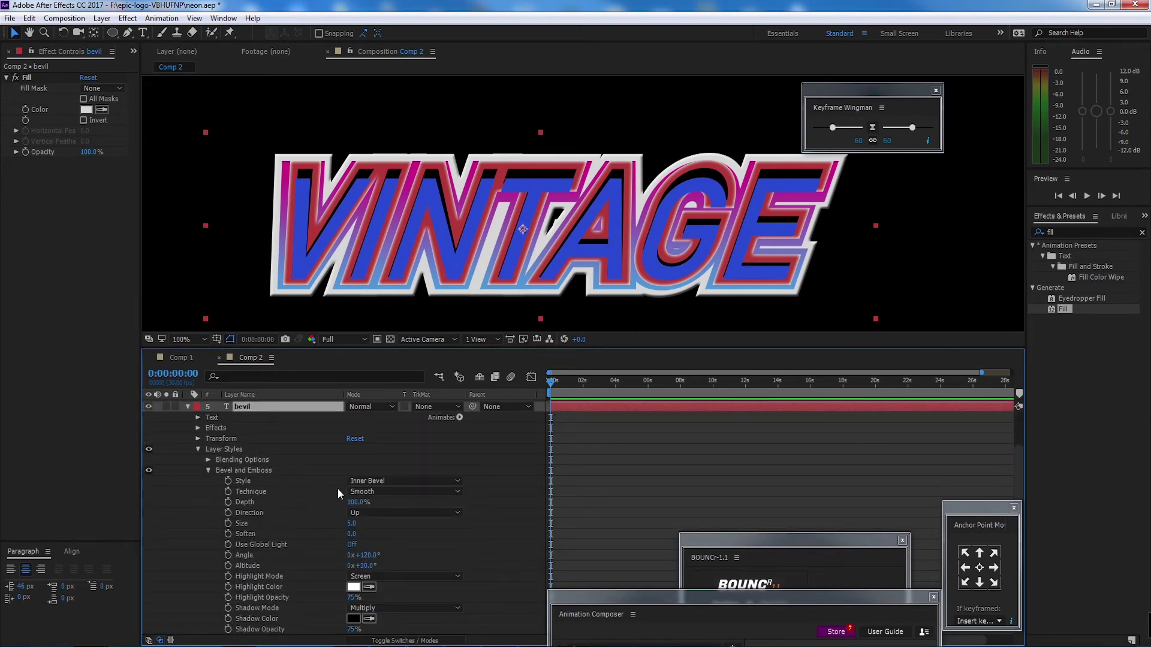
{"action": "left_click", "coordinate": [405, 482]}
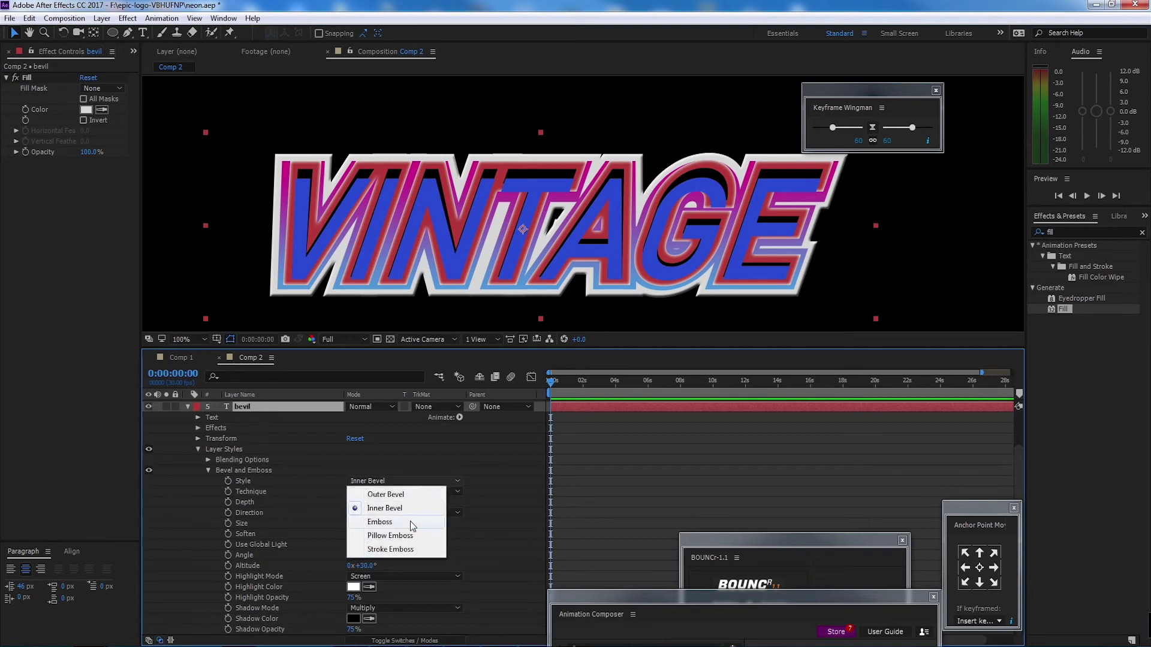
{"action": "left_click", "coordinate": [408, 493]}
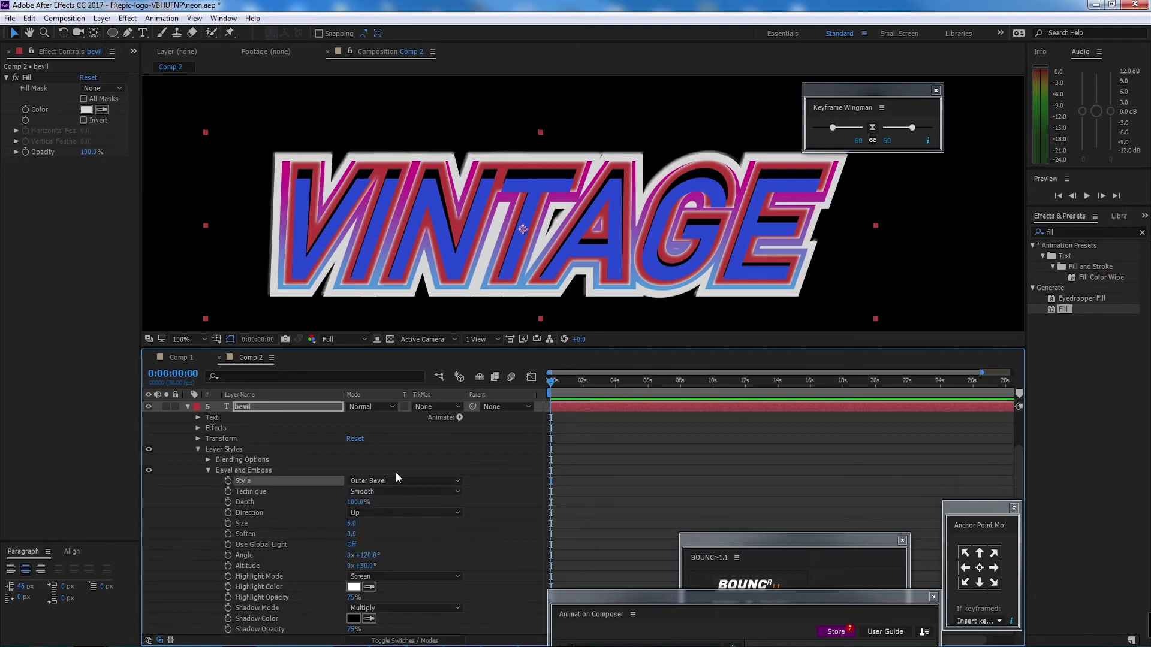
{"action": "left_click", "coordinate": [402, 491]}
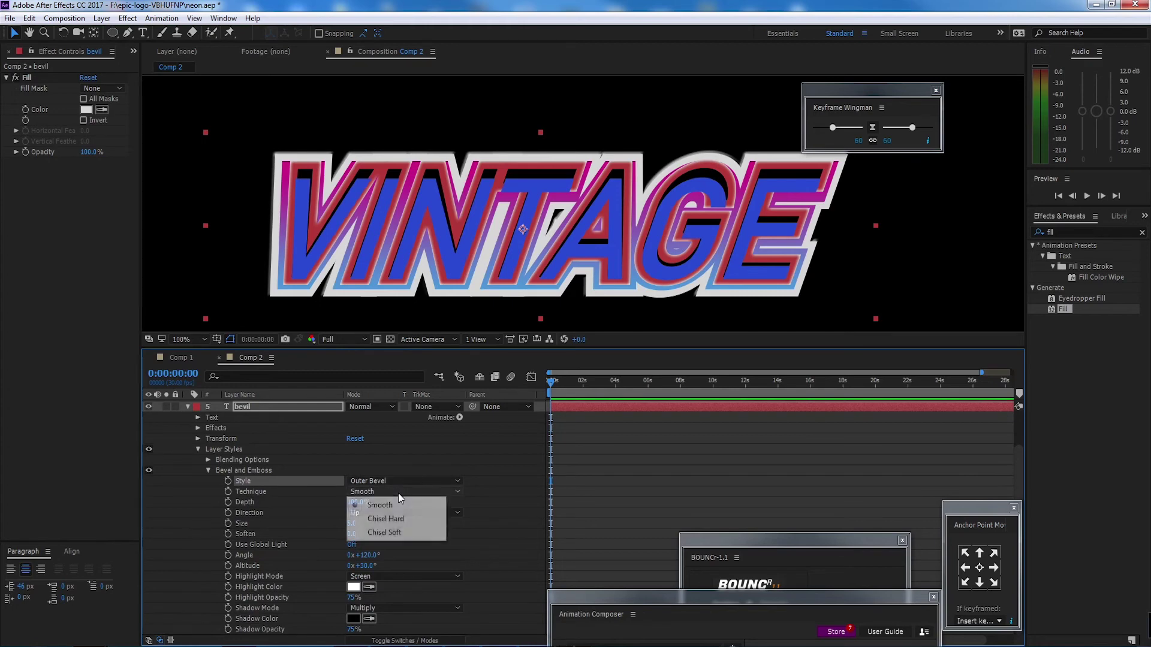
{"action": "left_click", "coordinate": [411, 519]}
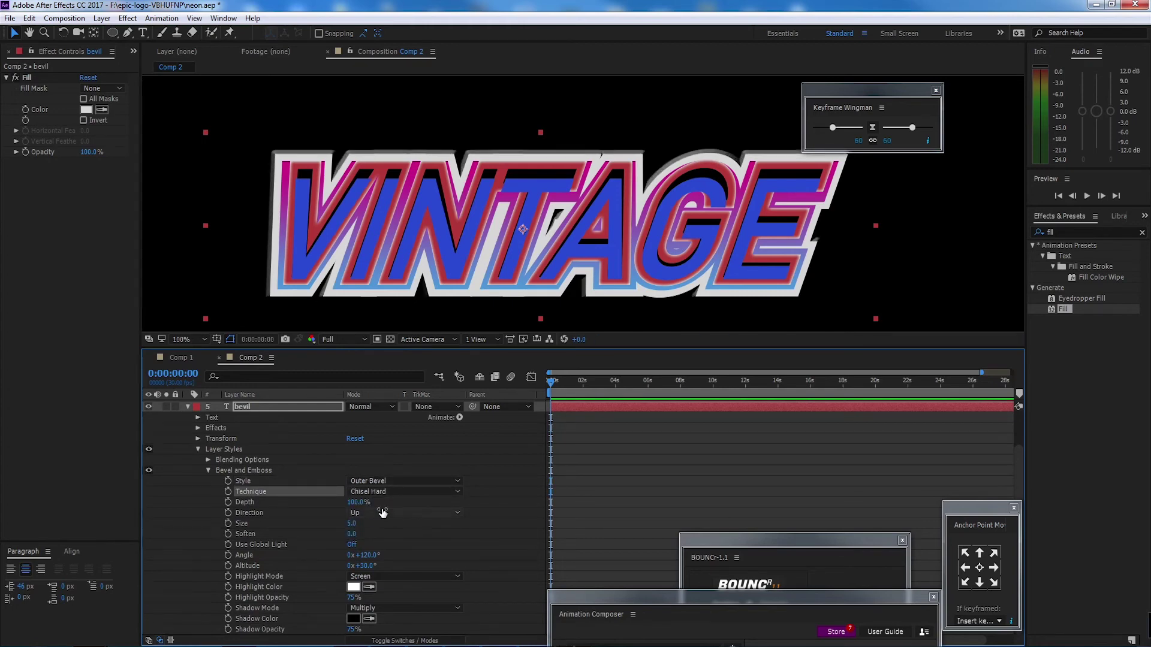
{"action": "left_click", "coordinate": [395, 514]}
{"action": "left_click", "coordinate": [398, 541]}
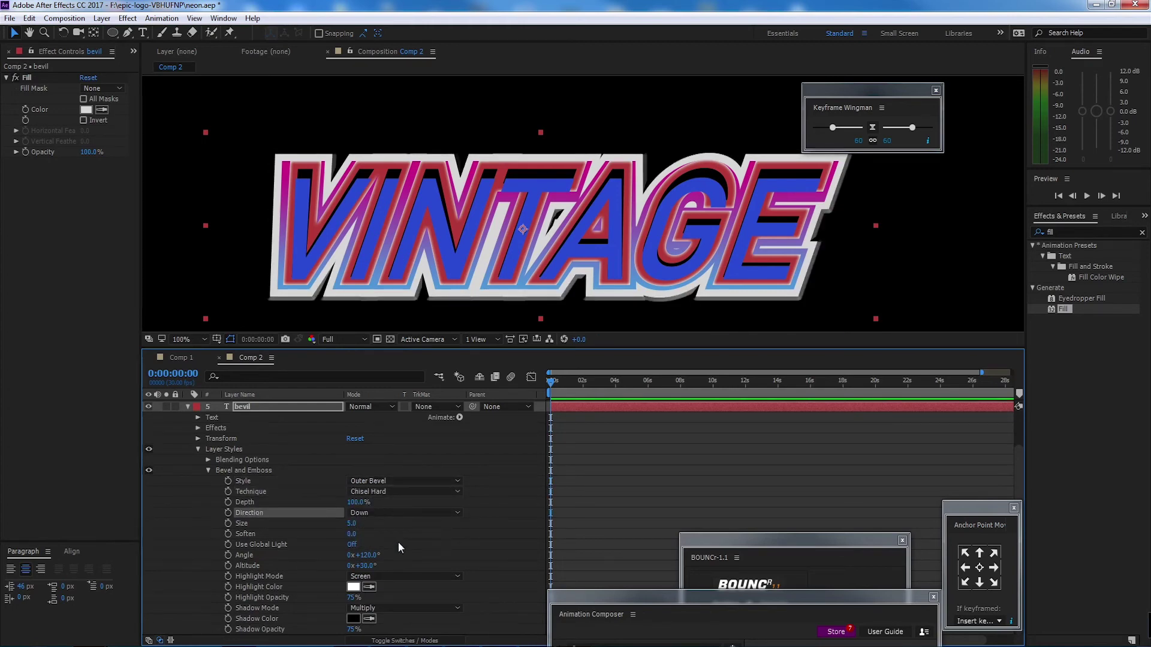
- Set the bevil layer's Bevel and Emboss direction to Up and adjust the bevel size
{"action": "left_click", "coordinate": [387, 513]}
{"action": "left_click", "coordinate": [373, 527]}
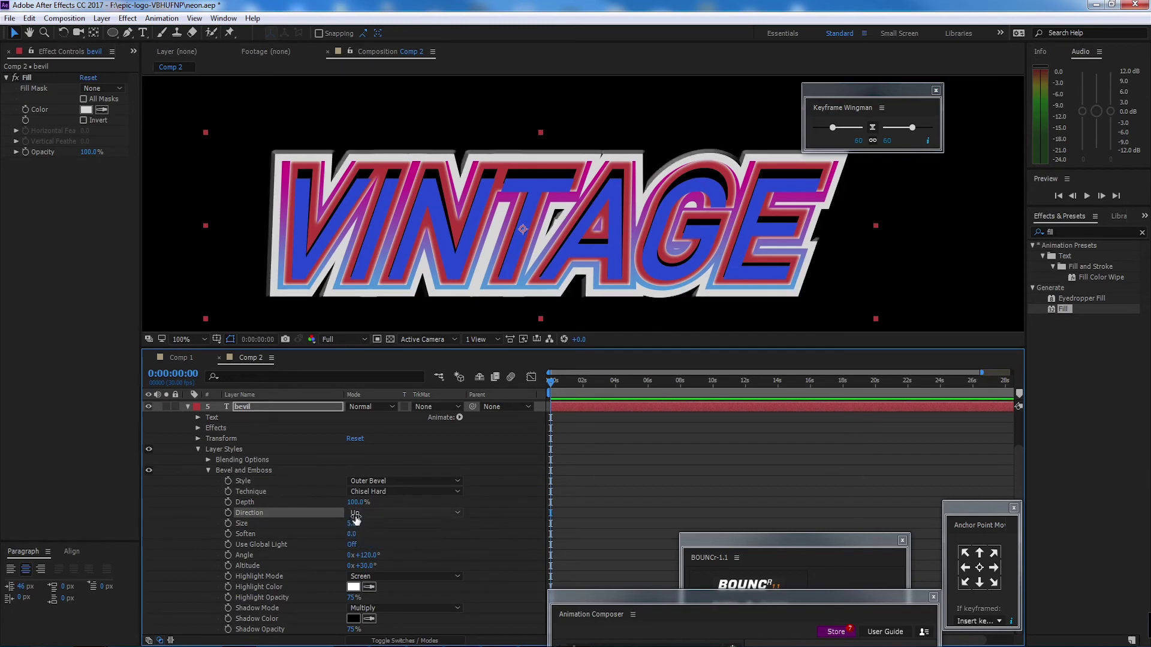
{"action": "left_click_drag", "start_coordinate": [353, 525], "coordinate": [349, 525]}
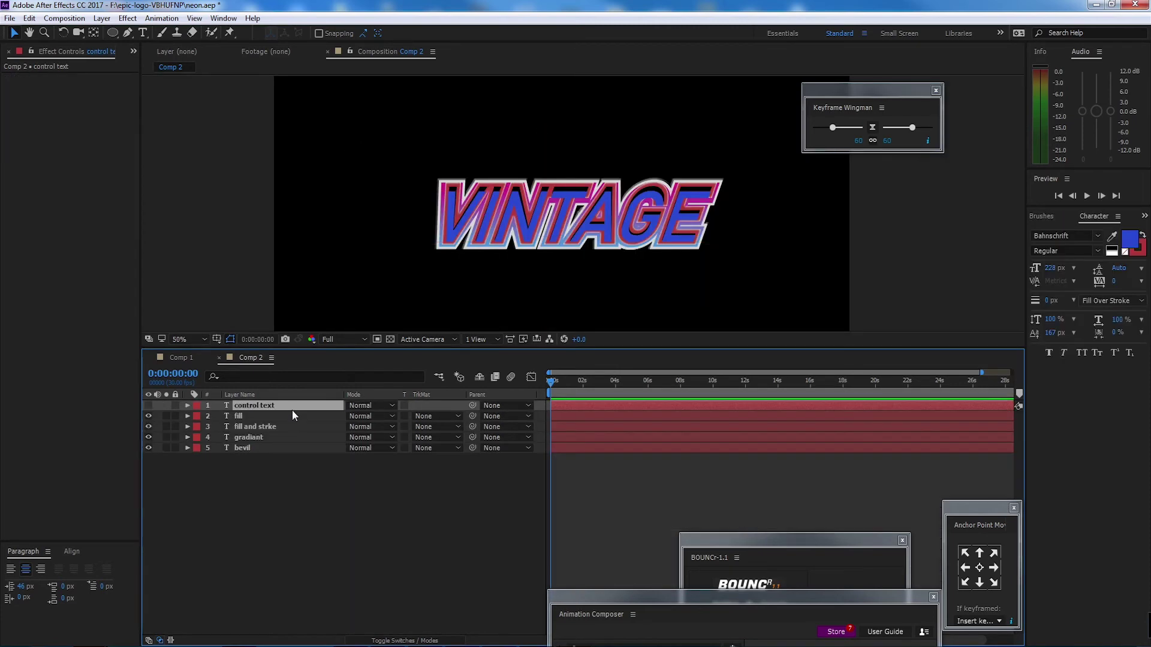
- Test the linked text layers by replacing the control text with fdgdfg and restoring VINTAGE
{"action": "double_click", "coordinate": [293, 407]}
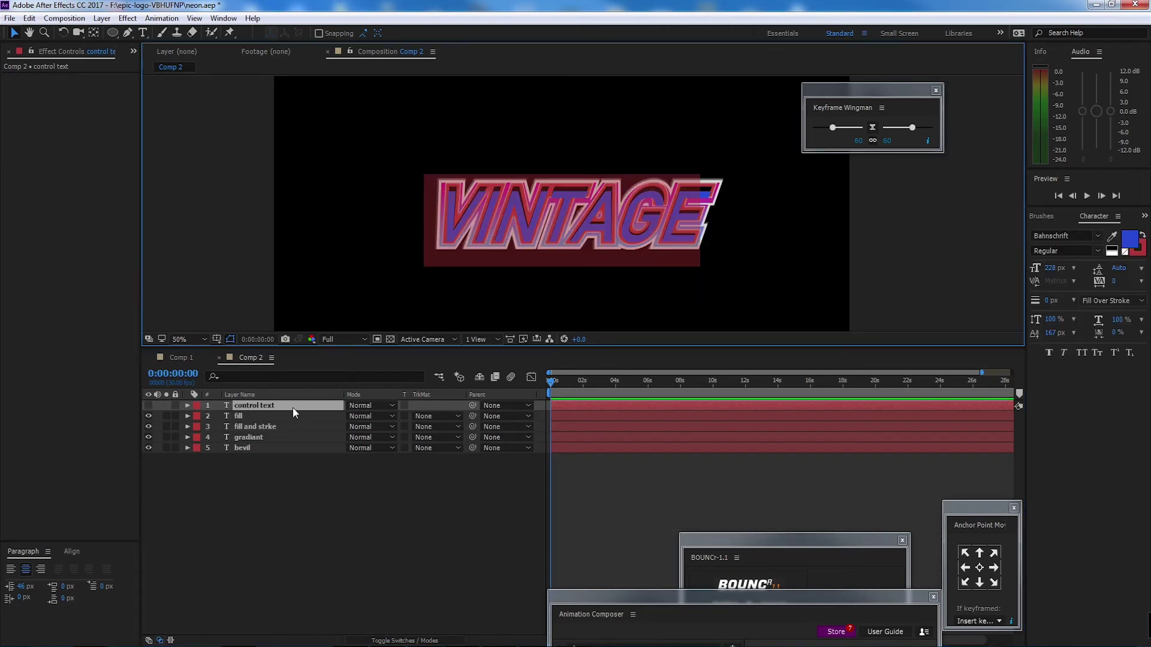
{"action": "left_click", "coordinate": [274, 462]}
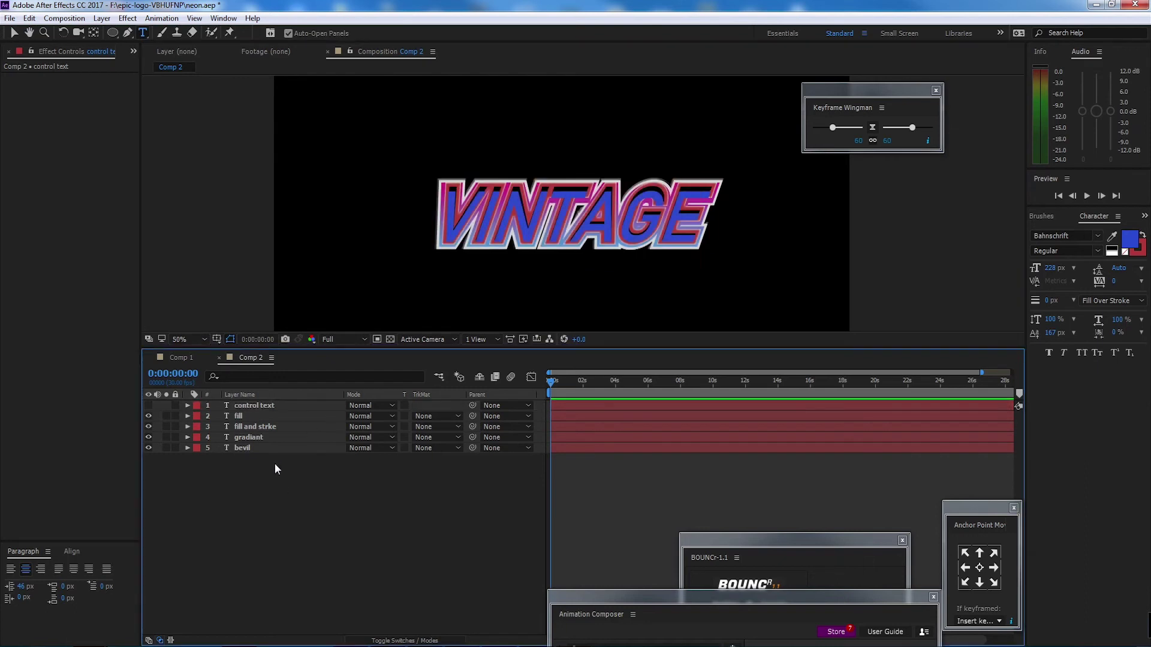
{"action": "double_click", "coordinate": [262, 407]}
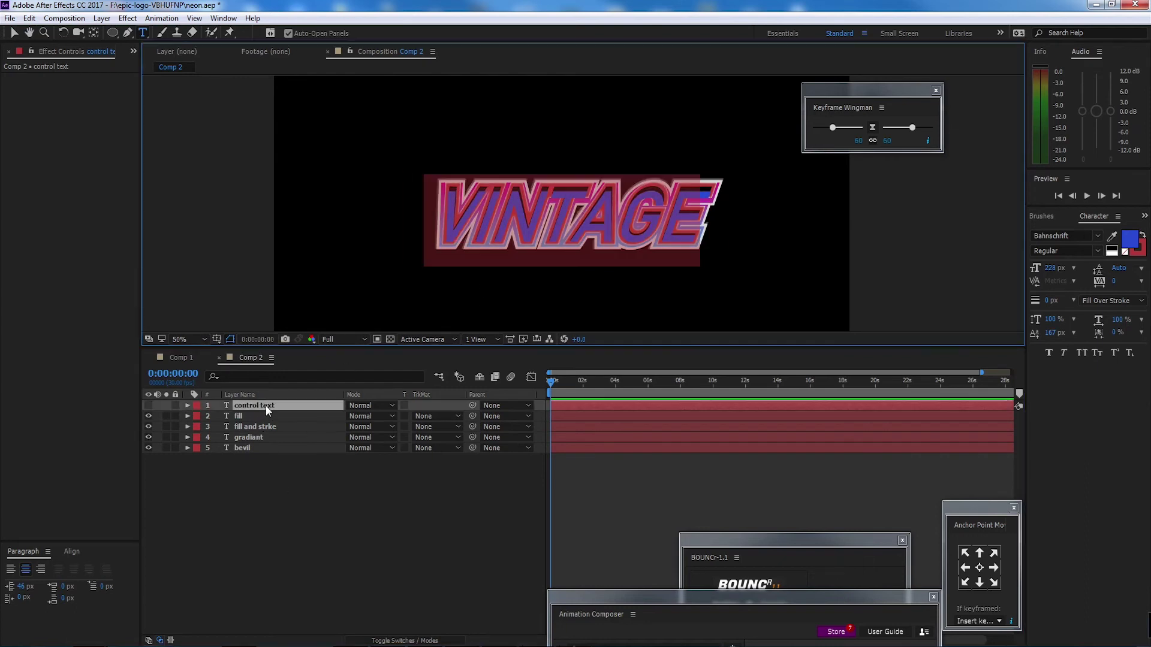
{"action": "type", "text": "fdgdfg"}
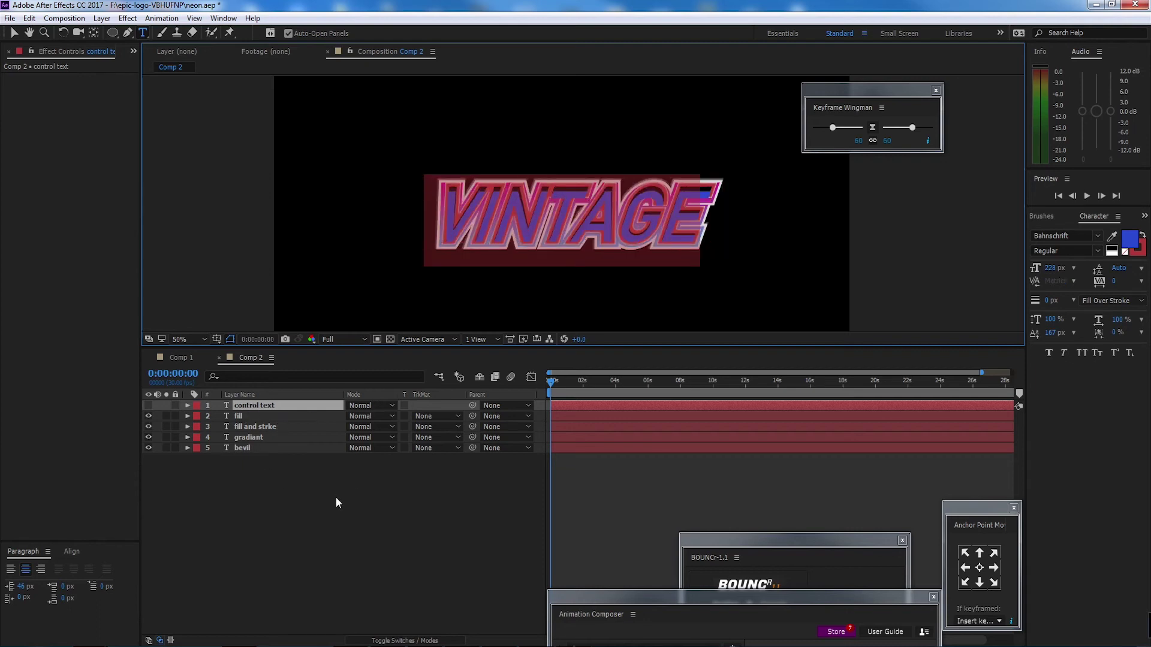
{"action": "left_click", "coordinate": [246, 411]}
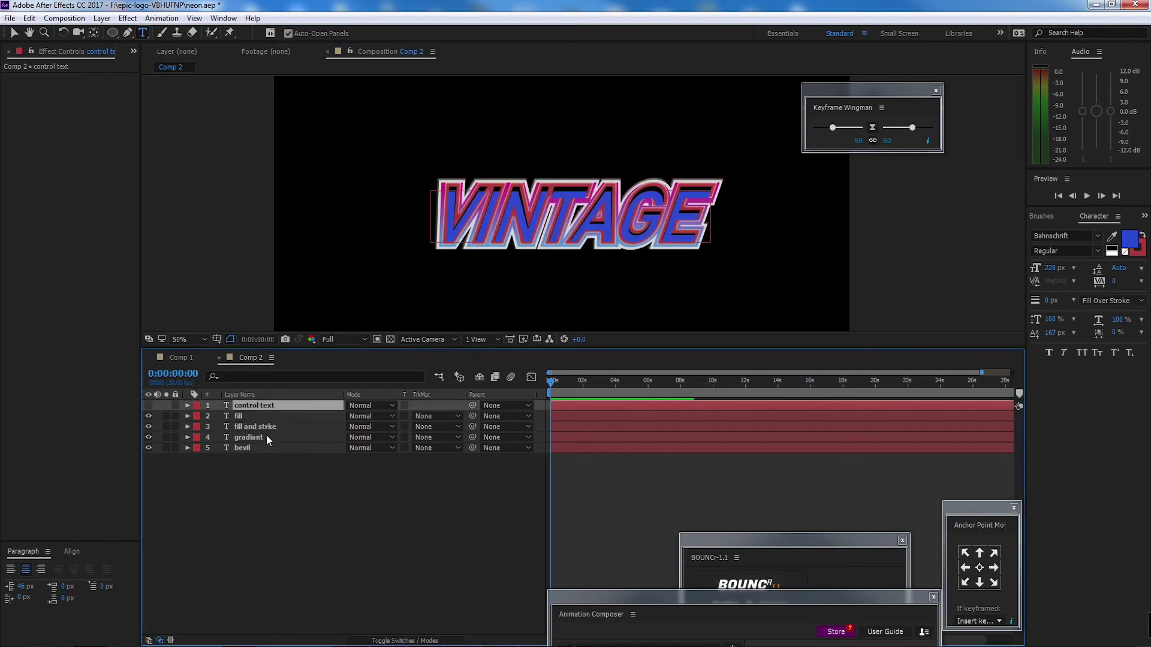
- Examine the layered VINTAGE title up close and at full-frame size with the control text layer selected
{"action": "left_click", "coordinate": [287, 488]}
{"action": "left_click", "coordinate": [258, 406]}
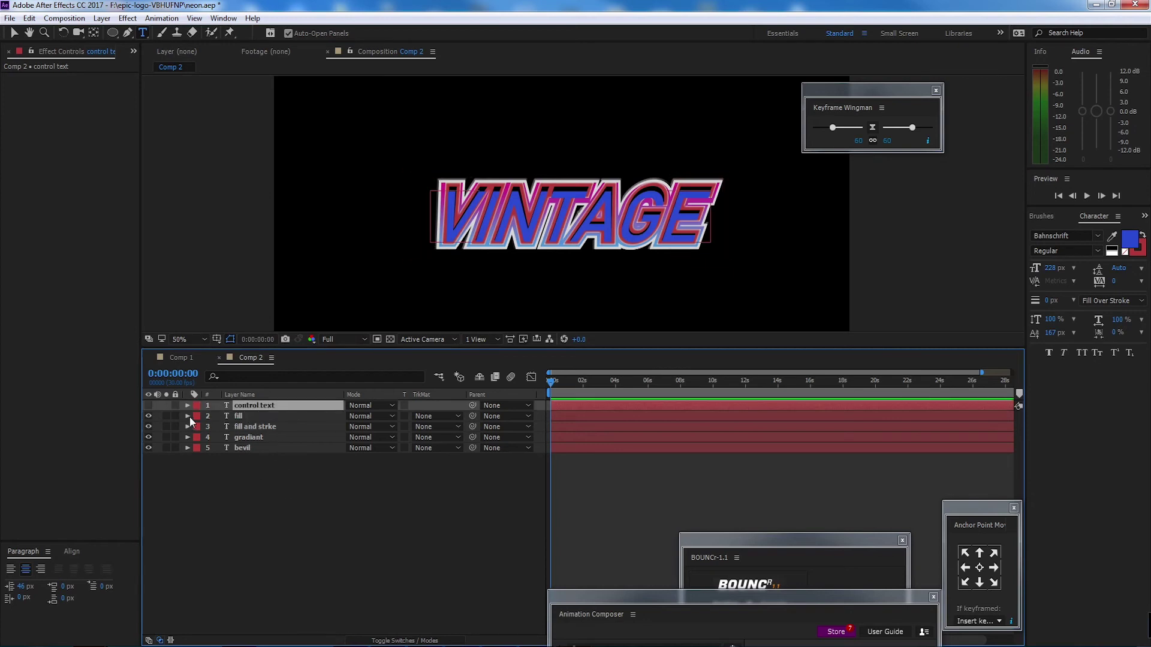
{"action": "left_click", "coordinate": [292, 500]}
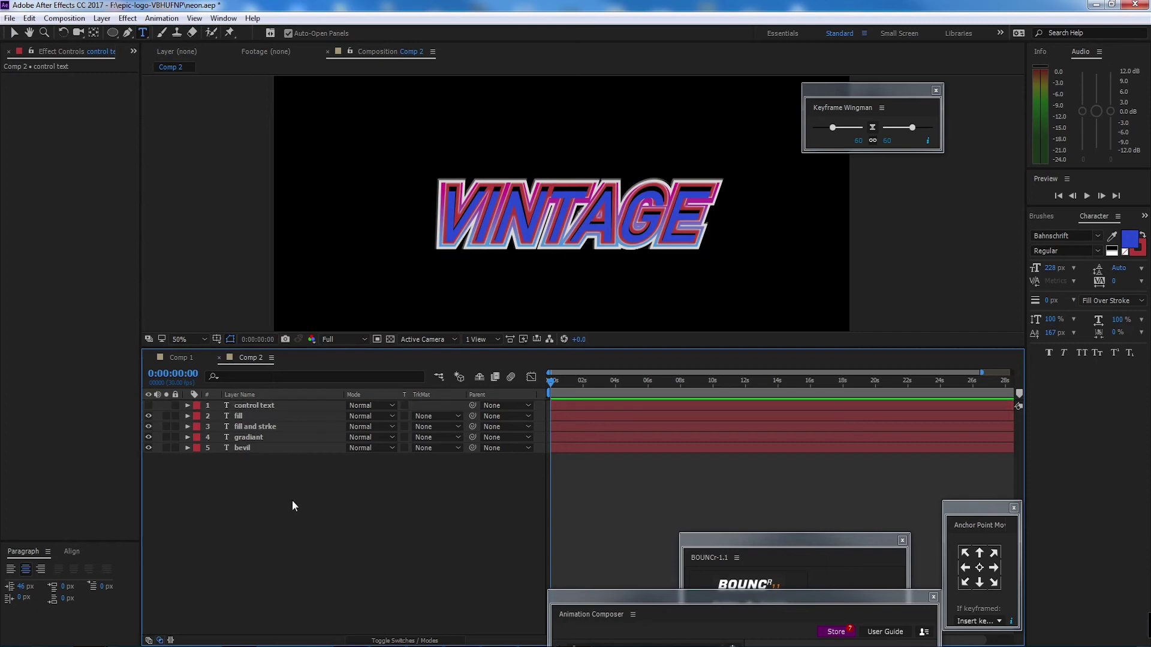
{"action": "left_click", "coordinate": [264, 407]}
{"action": "key", "text": "period"}
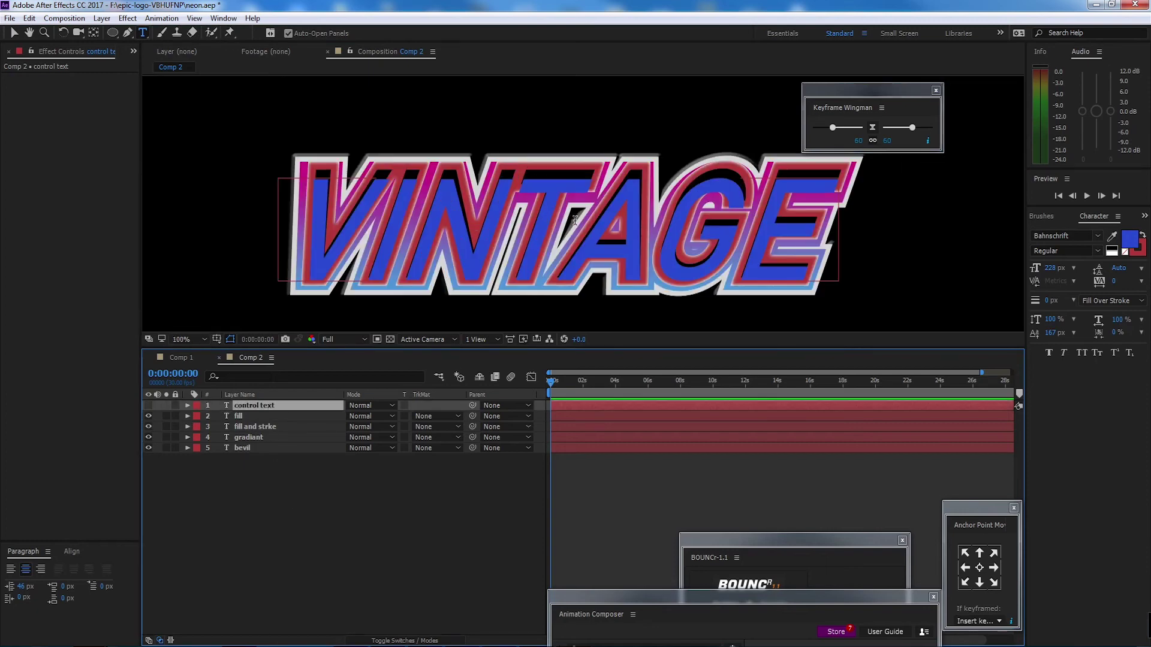
{"action": "key", "text": "v"}
{"action": "key", "text": "comma"}
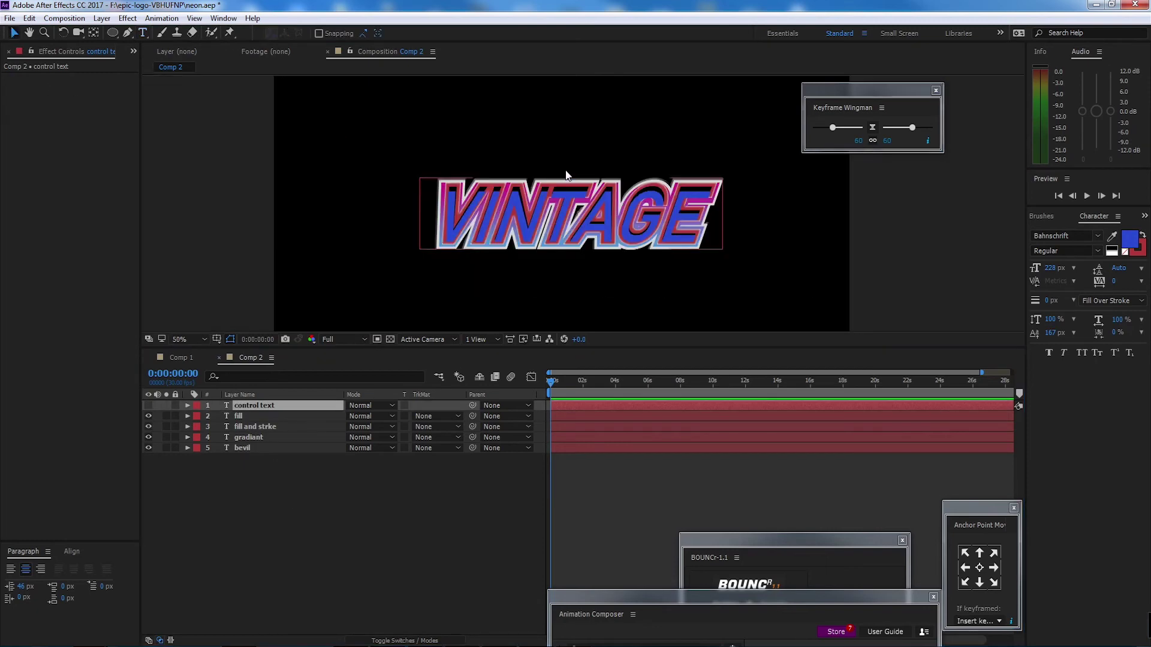
{"action": "key", "text": "period"}
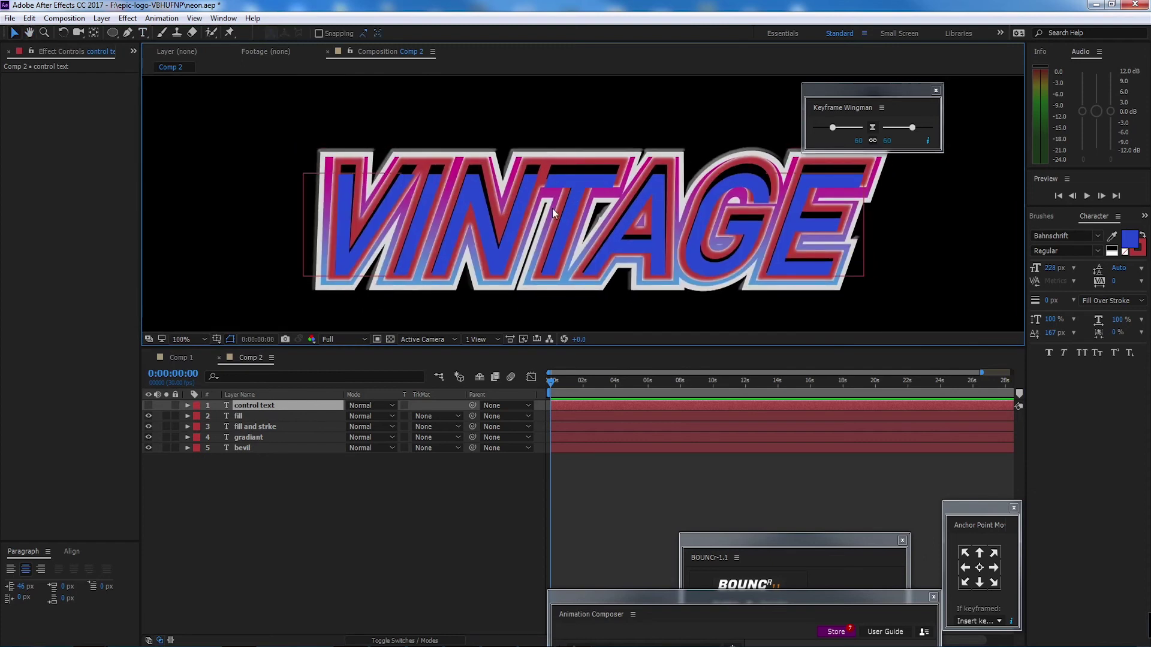
{"action": "key", "text": "comma"}
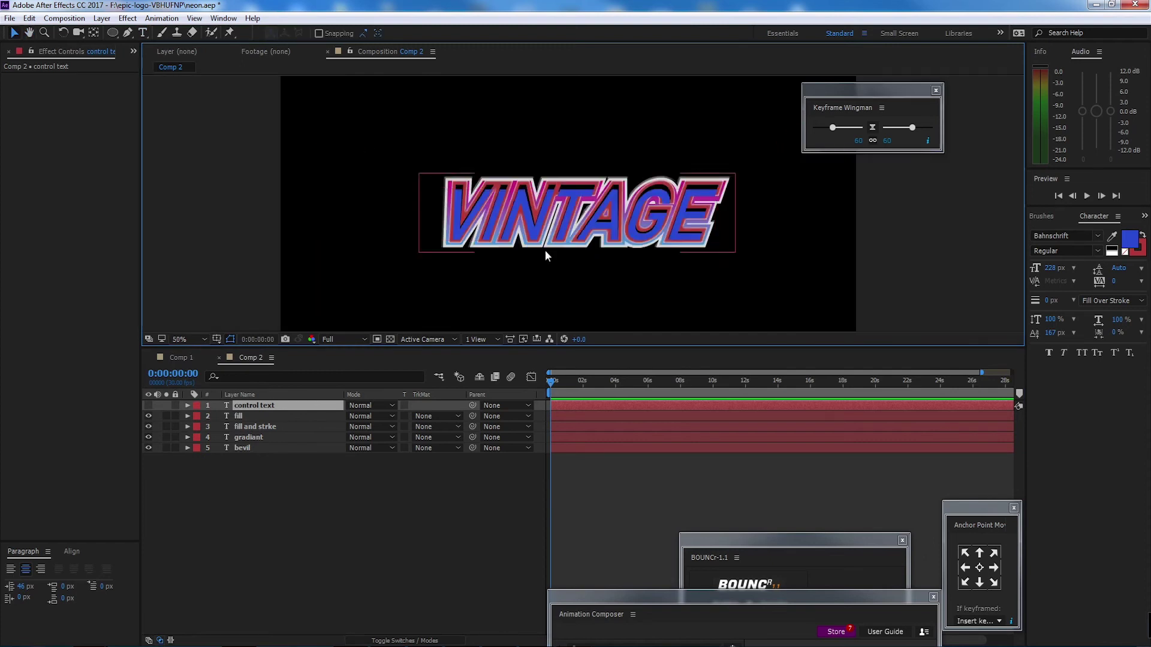
- Create an adjustment layer above the text layers in Comp 2
{"action": "right_click", "coordinate": [264, 481]}
{"action": "mouse_move", "coordinate": [340, 491]}
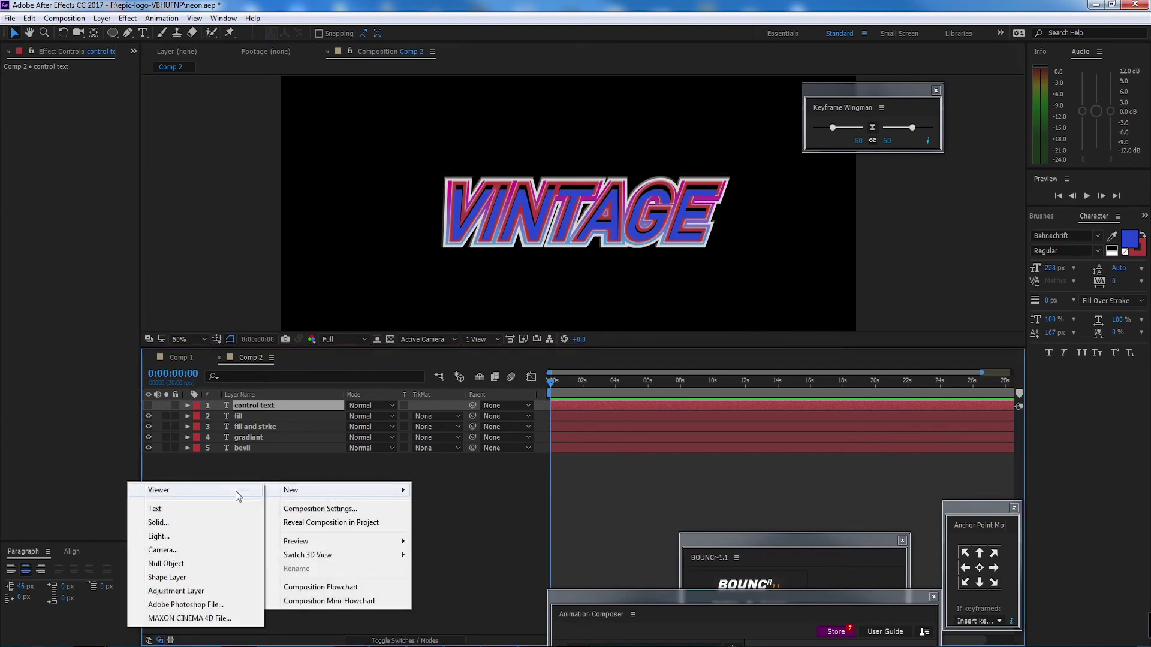
{"action": "left_click", "coordinate": [231, 590]}
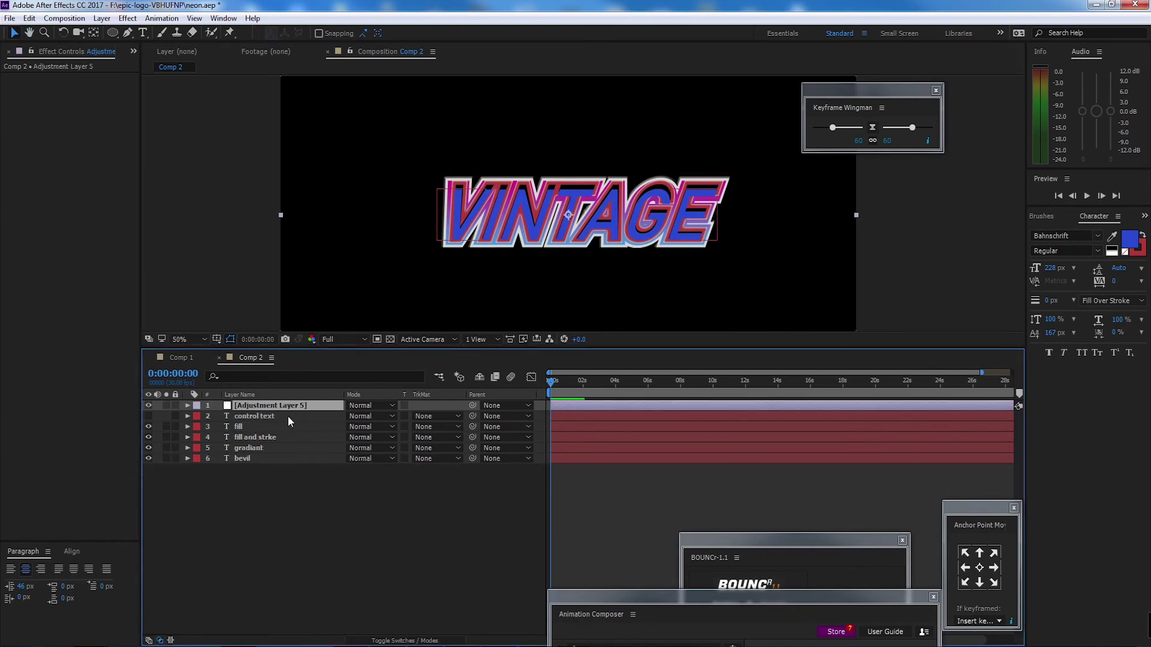
- Find the CC Light Sweep effect by searching for "light s" and apply it to the adjustment layer
{"action": "left_click", "coordinate": [1144, 215]}
{"action": "left_click", "coordinate": [1104, 227]}
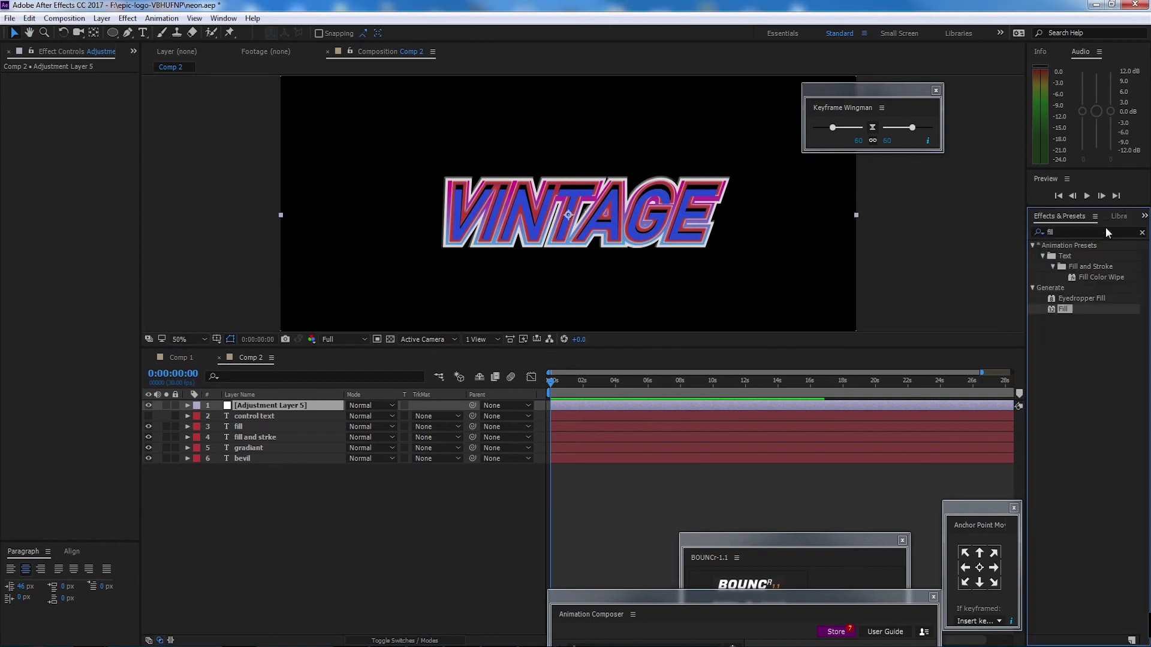
{"action": "left_click", "coordinate": [1087, 231]}
{"action": "type", "text": "li"}
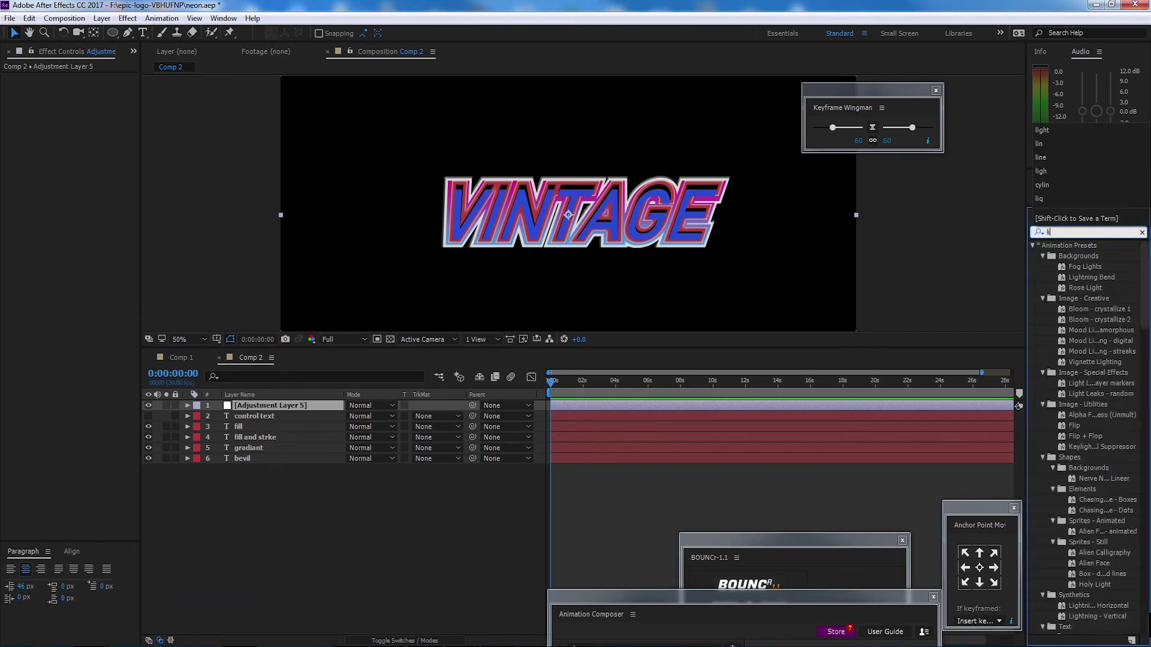
{"action": "type", "text": "ght"}
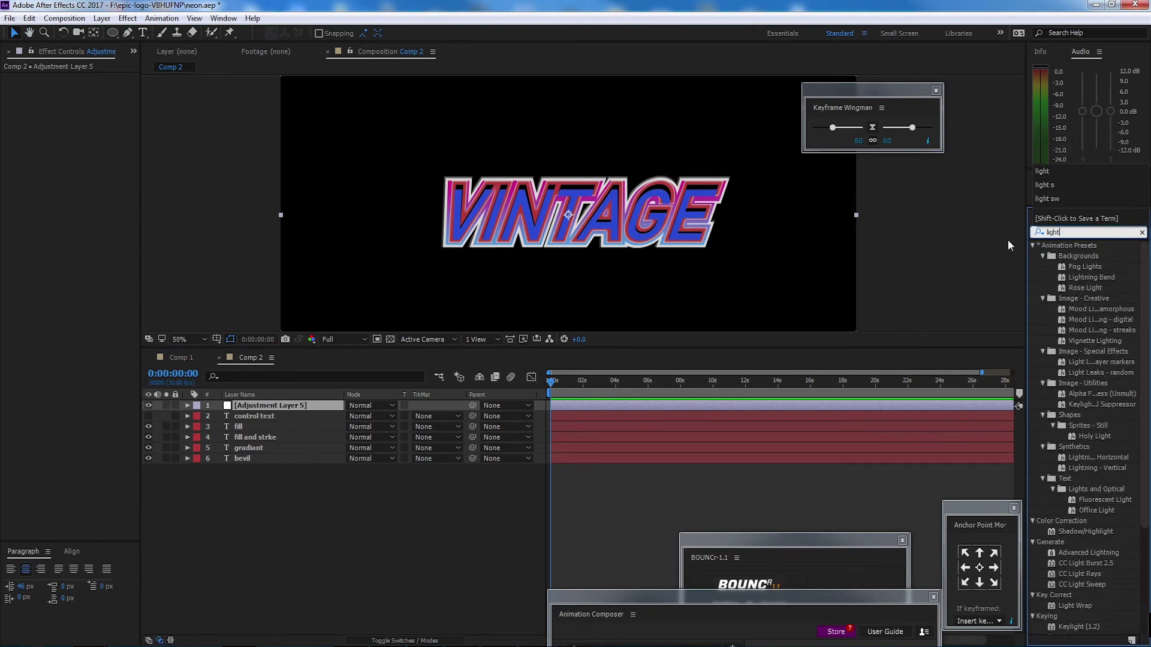
{"action": "type", "text": " s"}
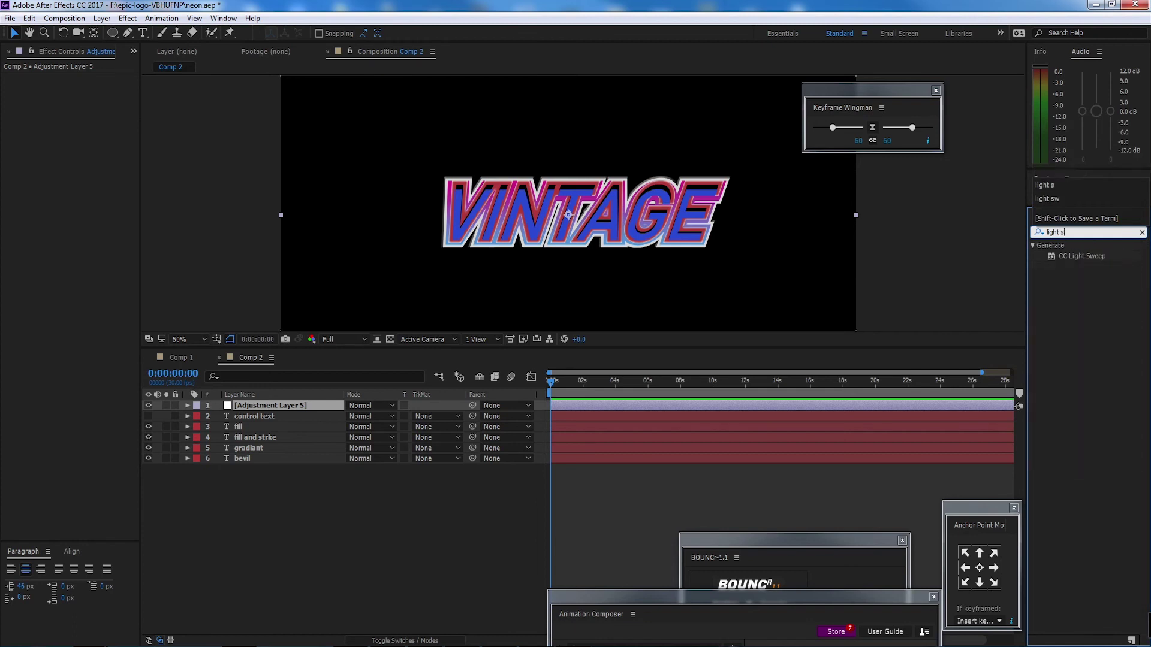
{"action": "double_click", "coordinate": [1088, 258]}
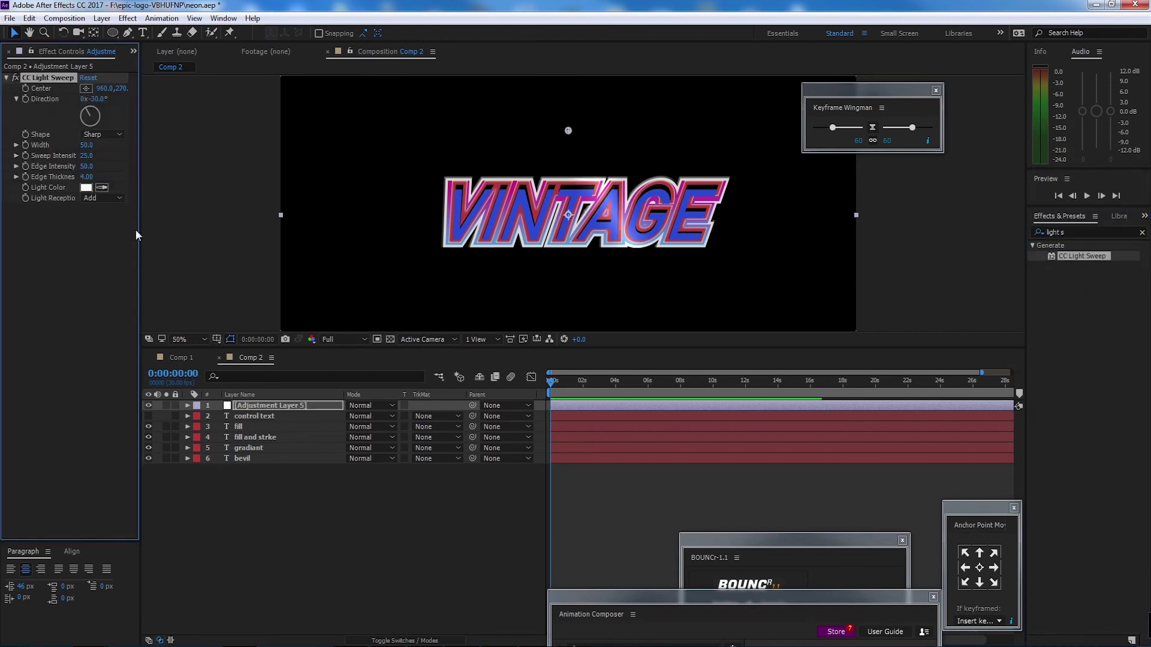
- Set the light sweep's width to 98 and its light color to pale cyan C7F9F7
{"action": "left_click_drag", "start_coordinate": [139, 105], "coordinate": [184, 104]}
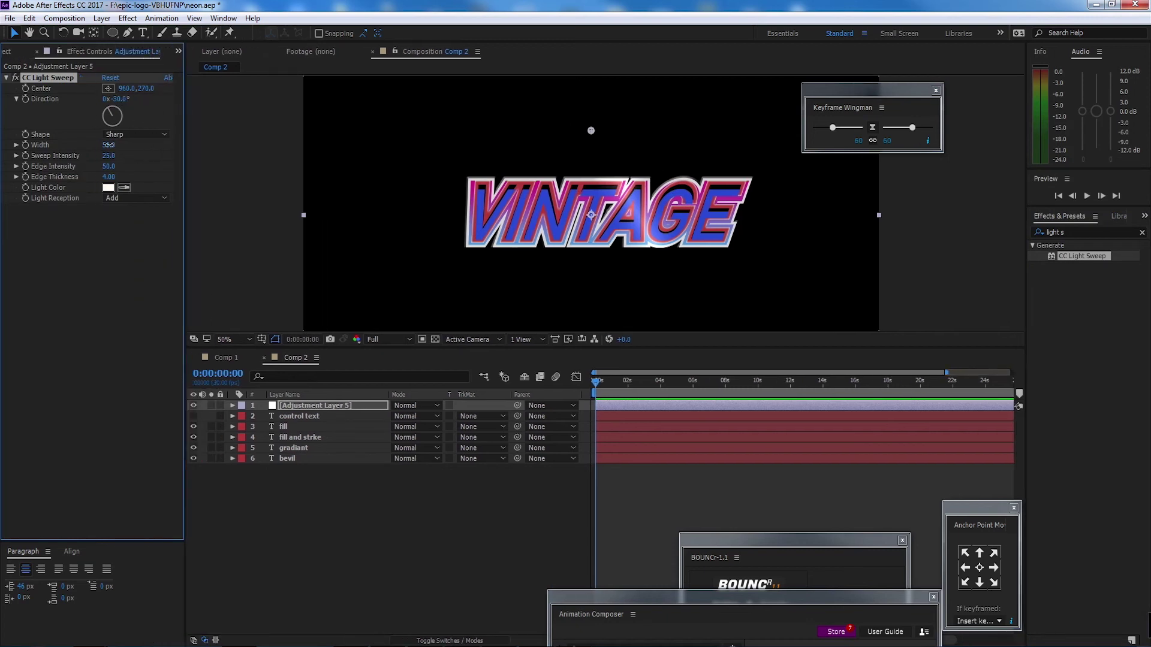
{"action": "left_click_drag", "start_coordinate": [110, 148], "coordinate": [143, 150]}
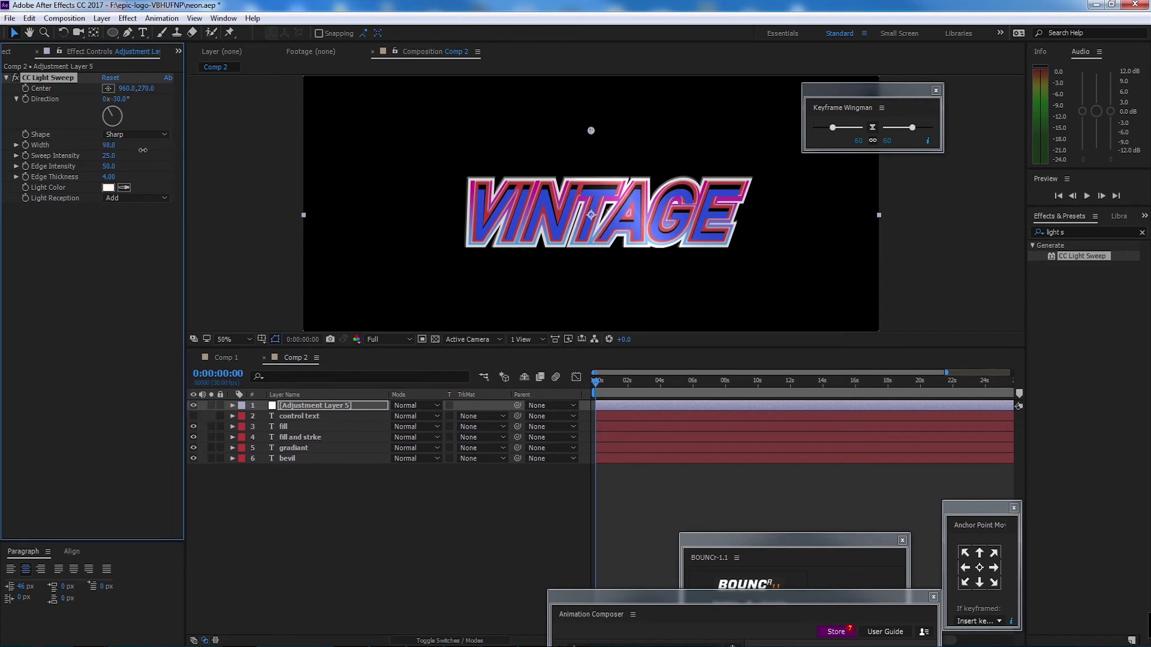
{"action": "left_click", "coordinate": [108, 188]}
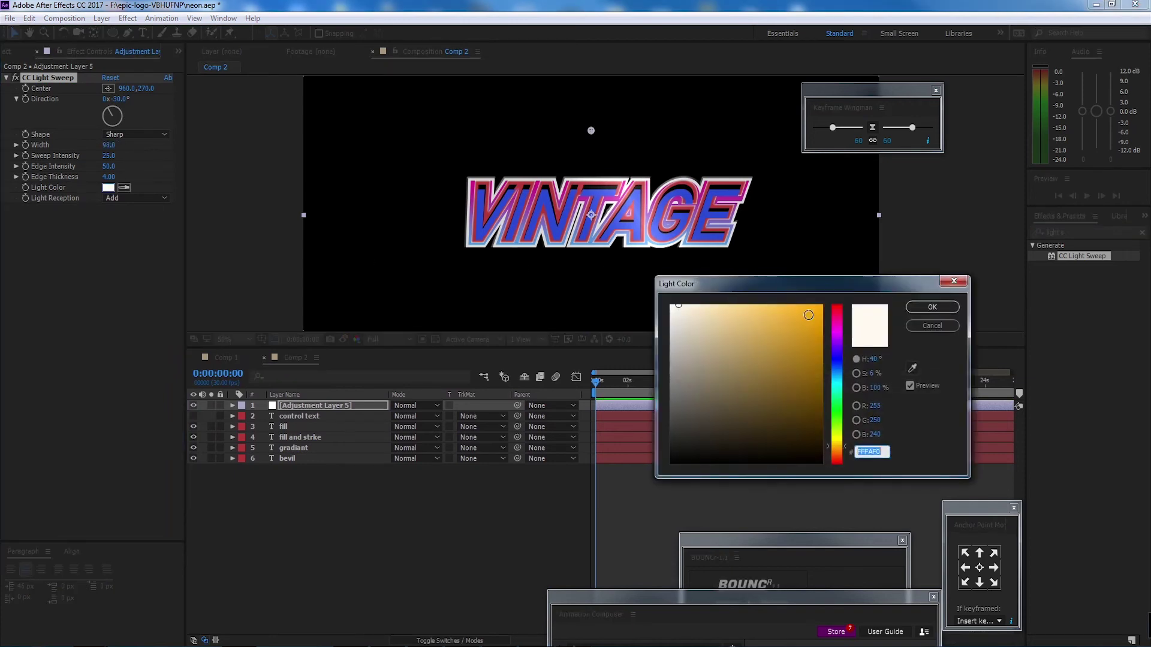
{"action": "left_click", "coordinate": [817, 316]}
{"action": "left_click_drag", "start_coordinate": [813, 283], "coordinate": [490, 310]}
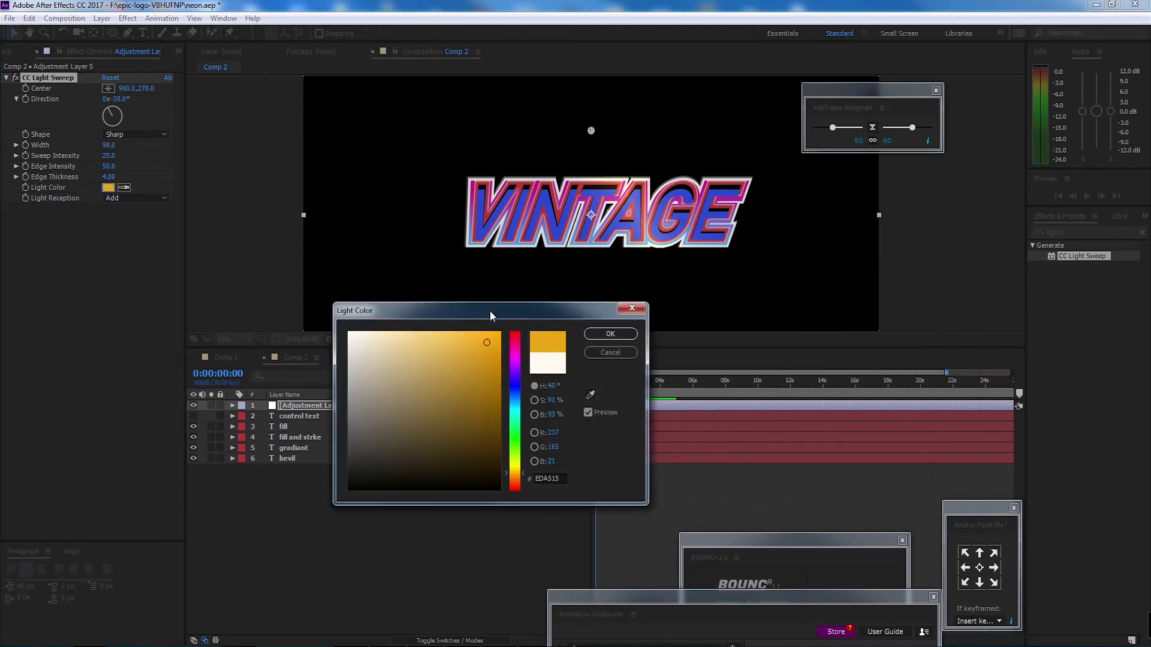
{"action": "left_click", "coordinate": [515, 411]}
{"action": "left_click", "coordinate": [475, 351]}
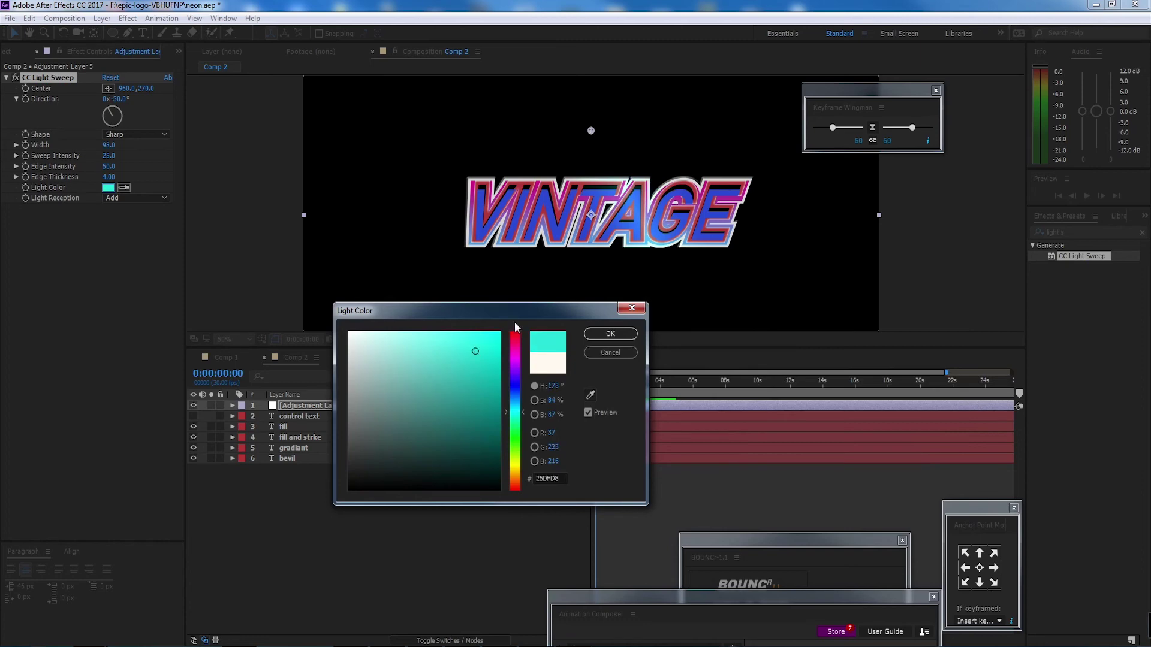
{"action": "mouse_move", "coordinate": [475, 352]}
{"action": "left_mouse_down"}
{"action": "mouse_move", "coordinate": [478, 330]}
{"action": "mouse_move", "coordinate": [400, 322]}
{"action": "mouse_move", "coordinate": [463, 331]}
{"action": "mouse_move", "coordinate": [379, 334]}
{"action": "left_mouse_up"}
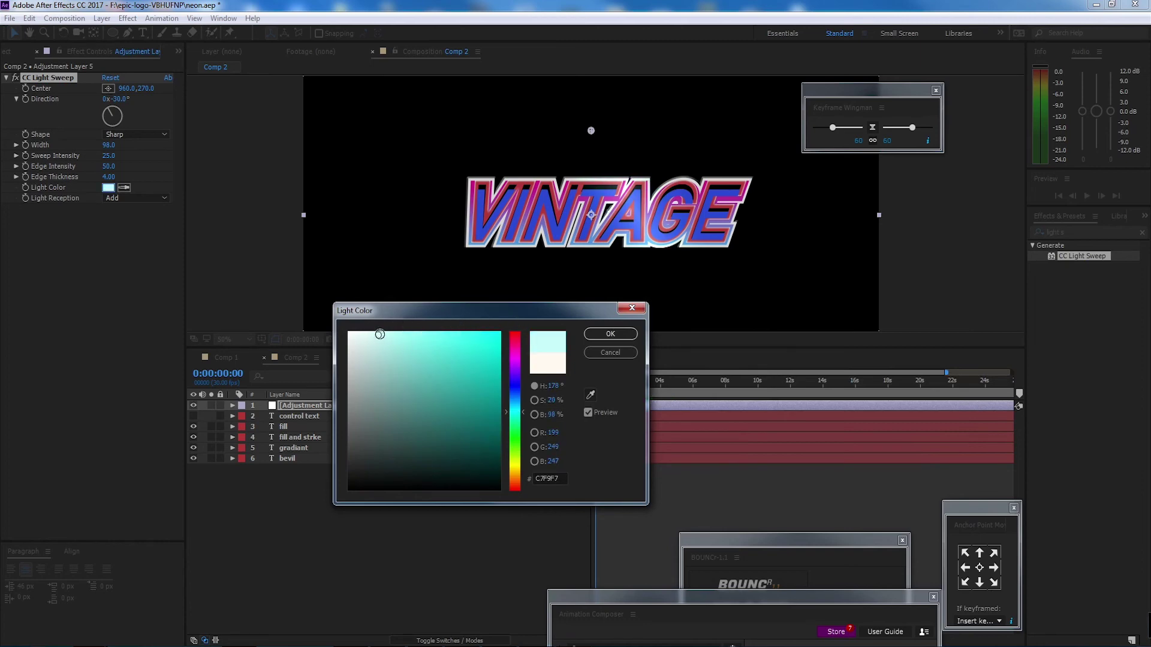
{"action": "left_click", "coordinate": [610, 333]}
- Increase the light sweep's sweep intensity, set its edge intensity to 102, and move its center above the letter V at 536, 311
{"action": "left_click_drag", "start_coordinate": [109, 168], "coordinate": [132, 156]}
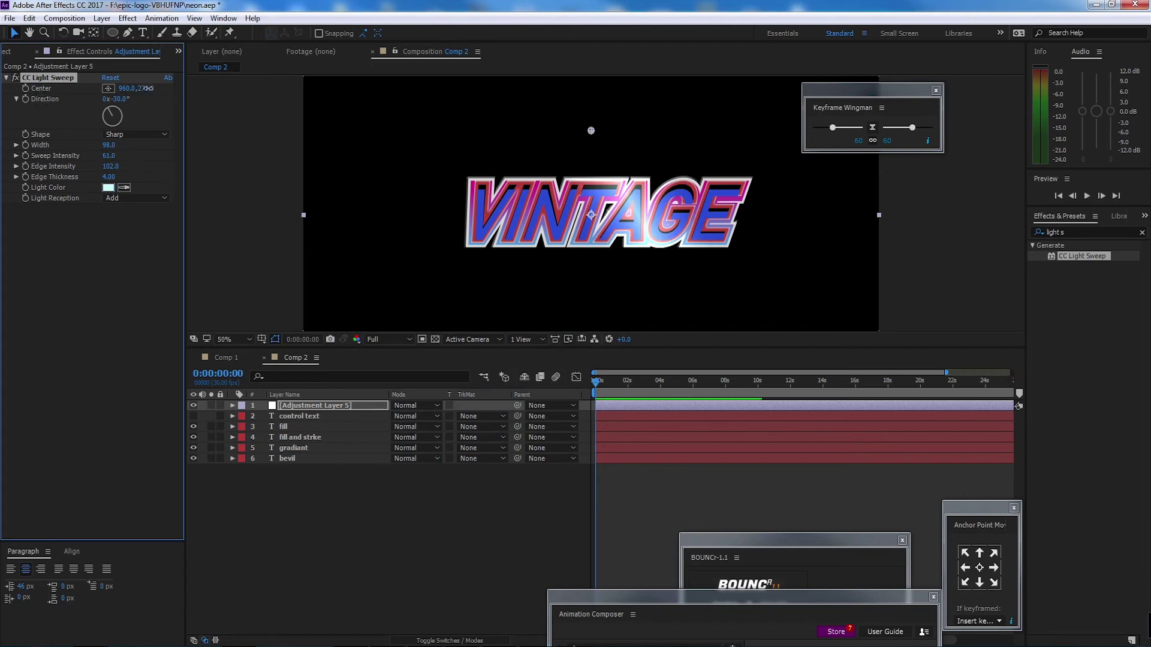
{"action": "left_click_drag", "start_coordinate": [148, 88], "coordinate": [220, 88]}
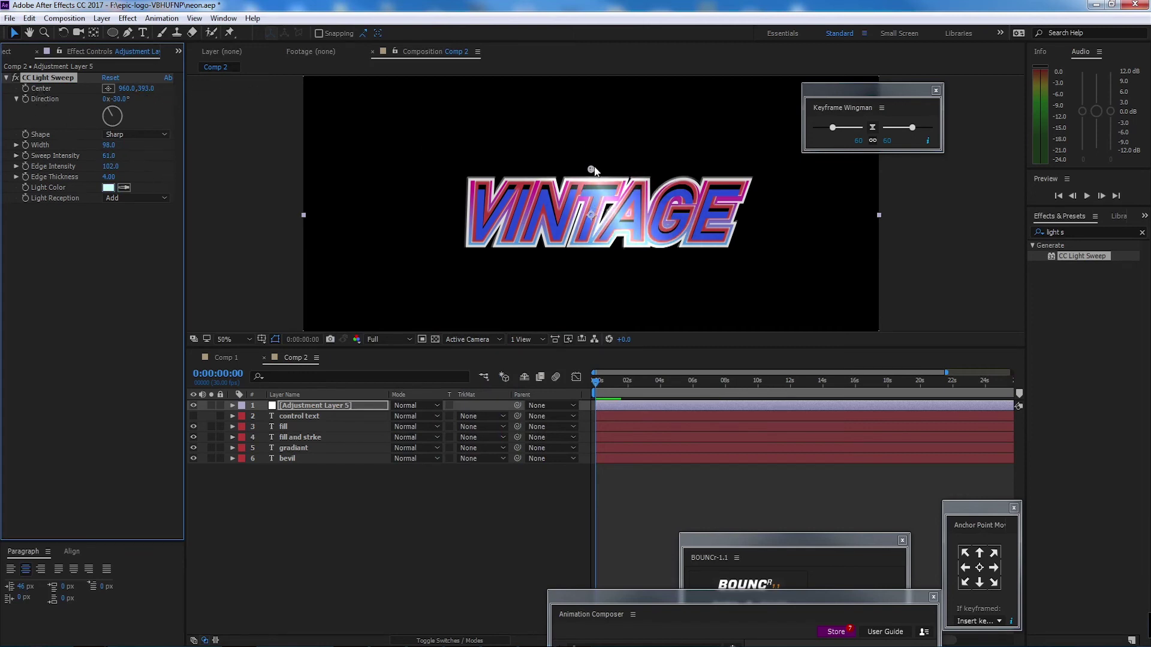
{"action": "left_click_drag", "start_coordinate": [594, 171], "coordinate": [450, 139]}
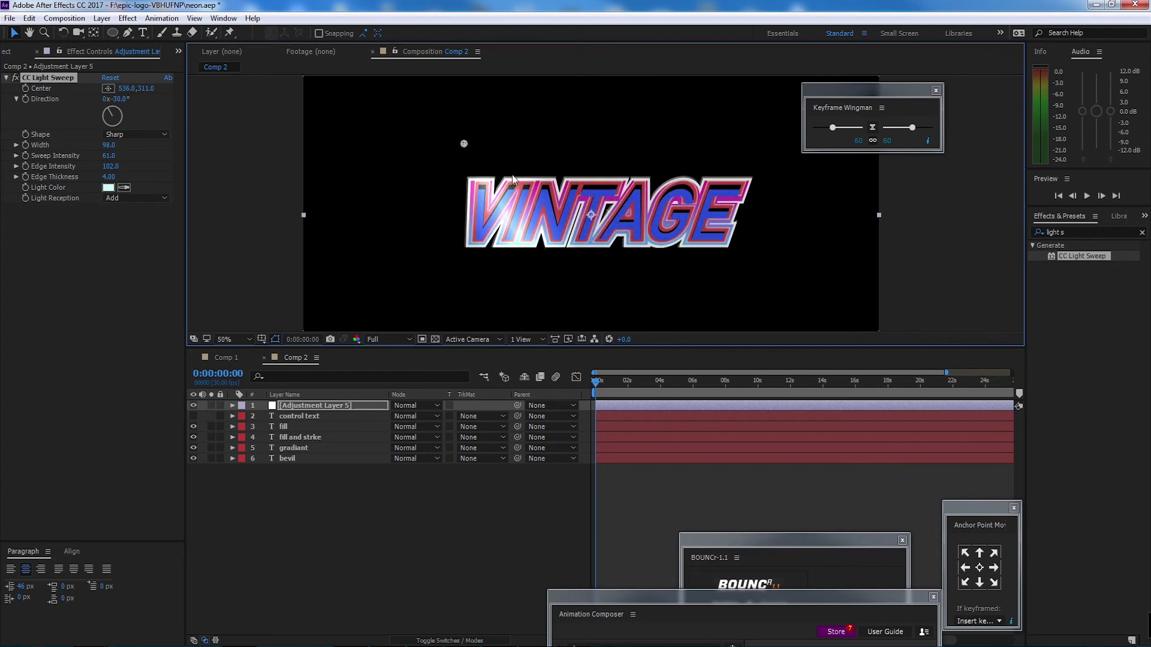
{"action": "scroll", "coordinate": [627, 222], "scroll_direction": "down", "scroll_amount": 2}
{"action": "scroll", "coordinate": [608, 225], "scroll_direction": "up", "scroll_amount": 2}
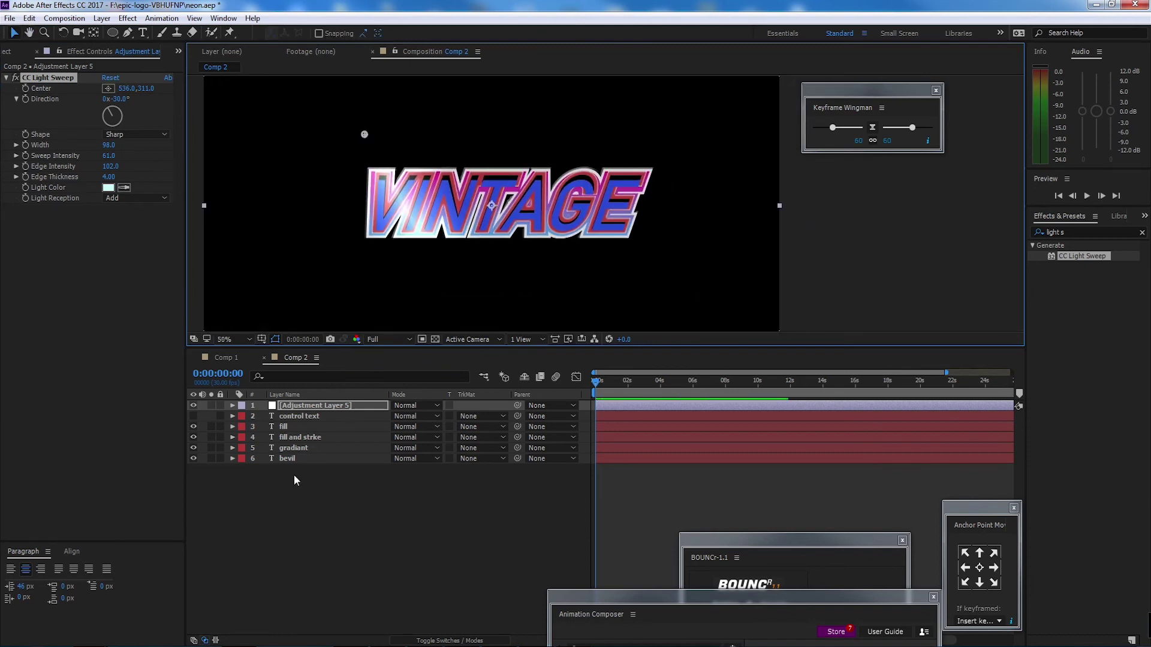
- Create a null object above the adjustment layer in Comp 2
{"action": "left_click", "coordinate": [335, 517]}
{"action": "right_click", "coordinate": [320, 484]}
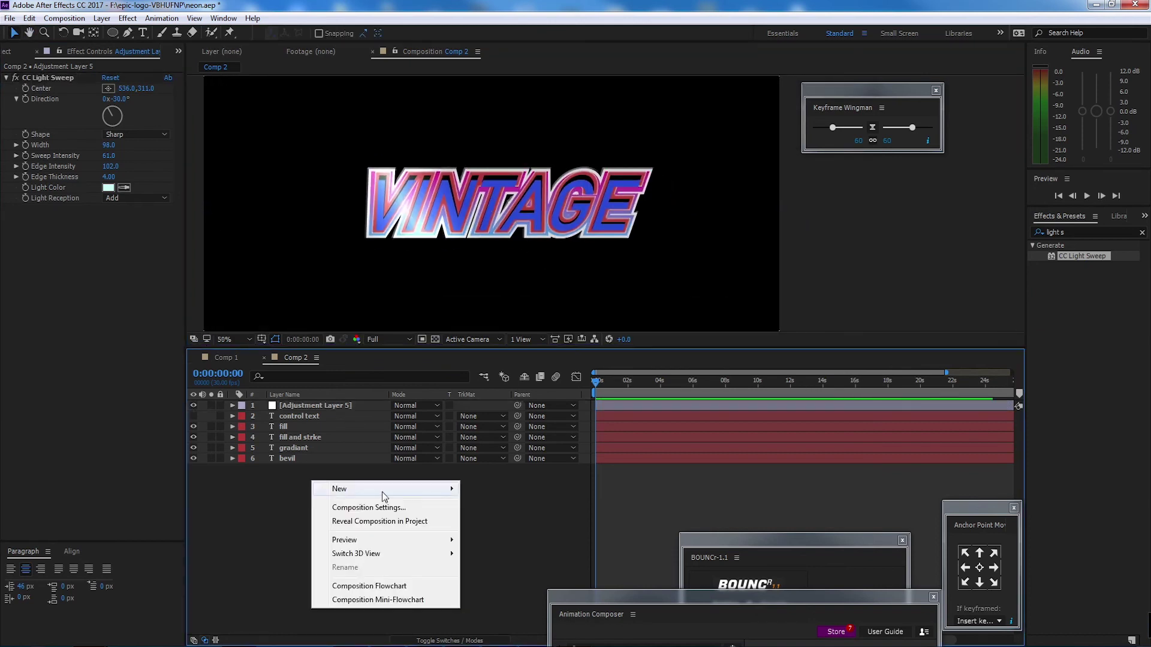
{"action": "mouse_move", "coordinate": [382, 492]}
{"action": "left_click", "coordinate": [289, 567]}
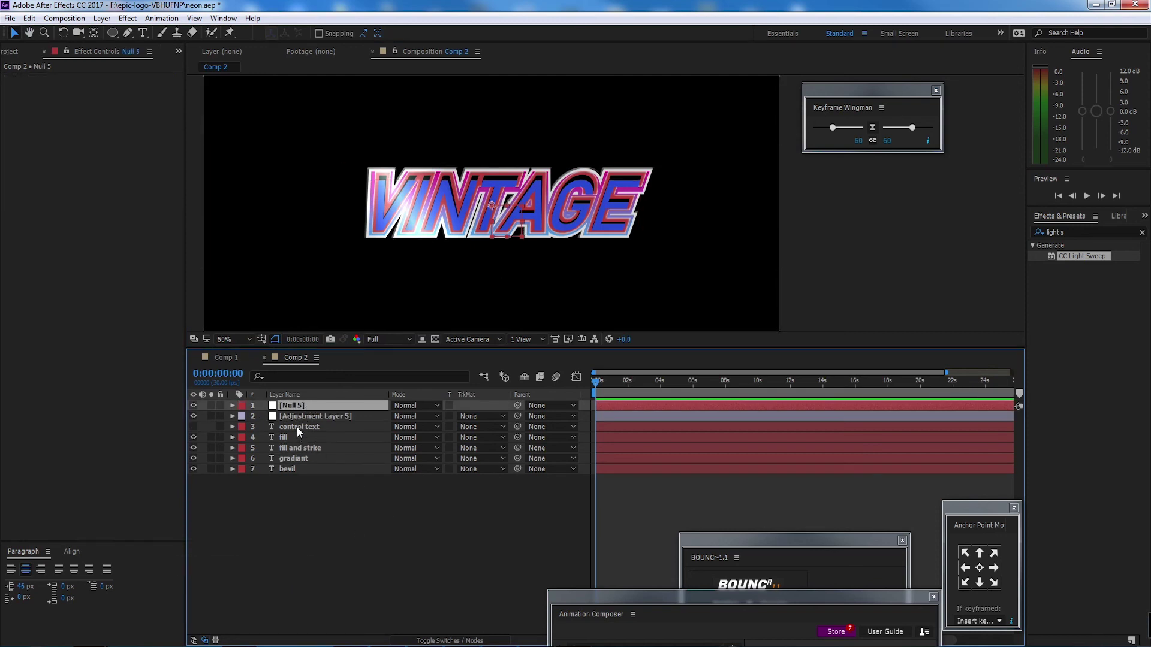
- Parent the fill, fill and strke, gradiant and bevil layers to the null object
{"action": "left_click", "coordinate": [343, 437]}
{"action": "left_click", "coordinate": [293, 470], "text": "shift"}
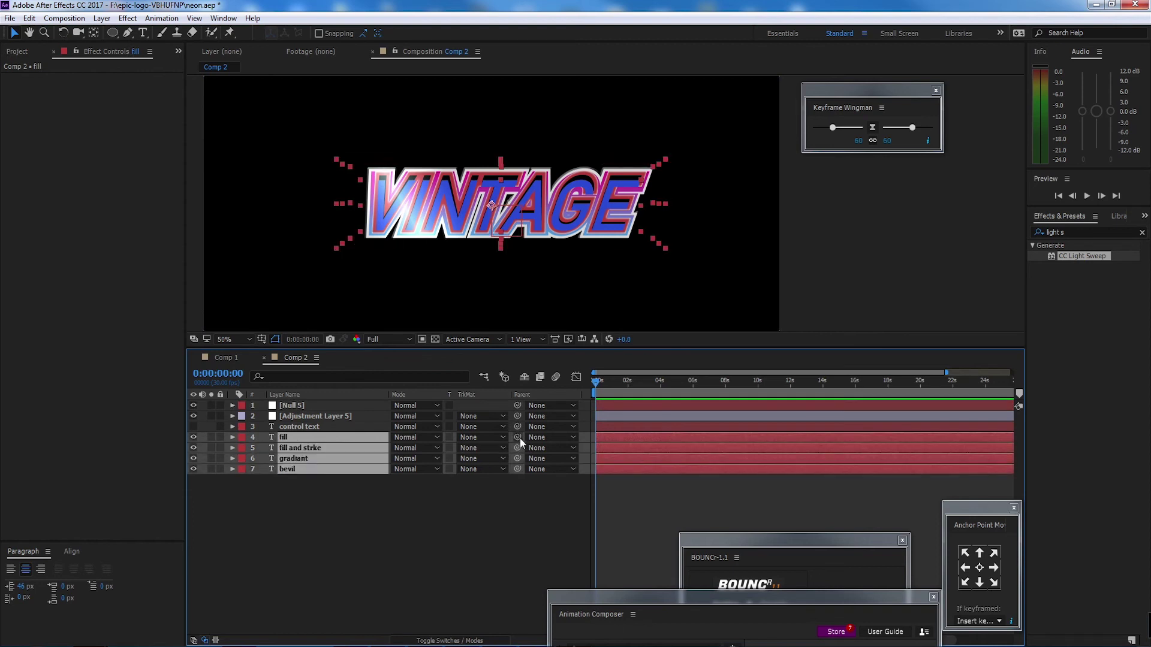
{"action": "left_click_drag", "start_coordinate": [517, 440], "coordinate": [321, 406]}
{"action": "left_click", "coordinate": [322, 405]}
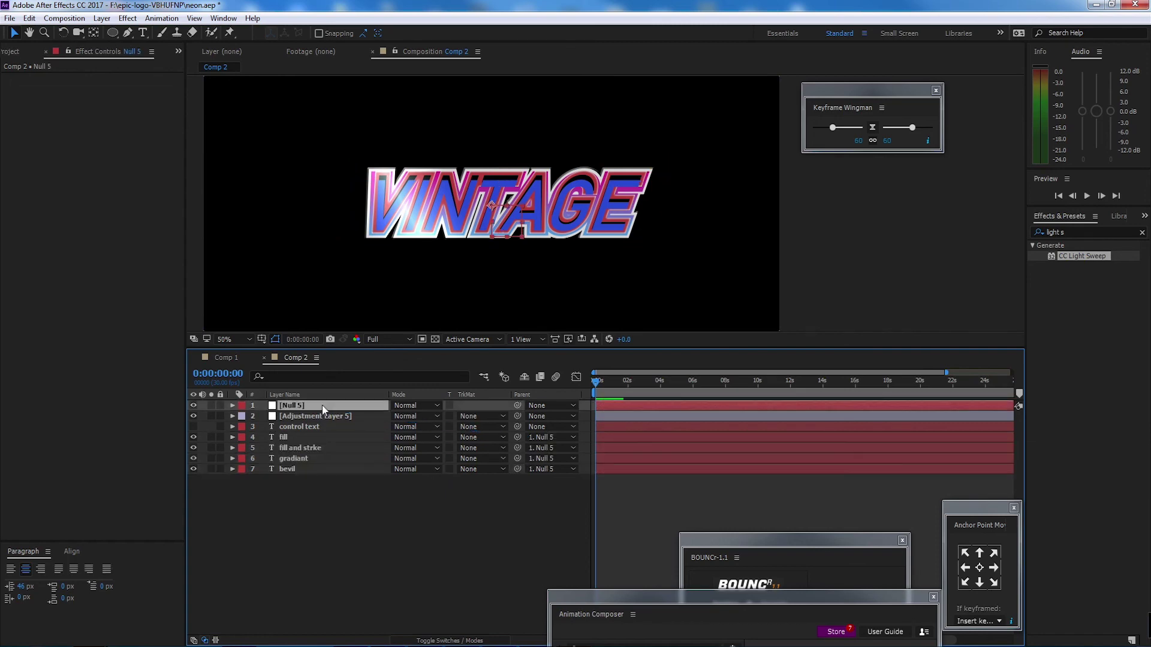
- Parent the adjustment layer with the light sweep to the null object
{"action": "left_click", "coordinate": [351, 415]}
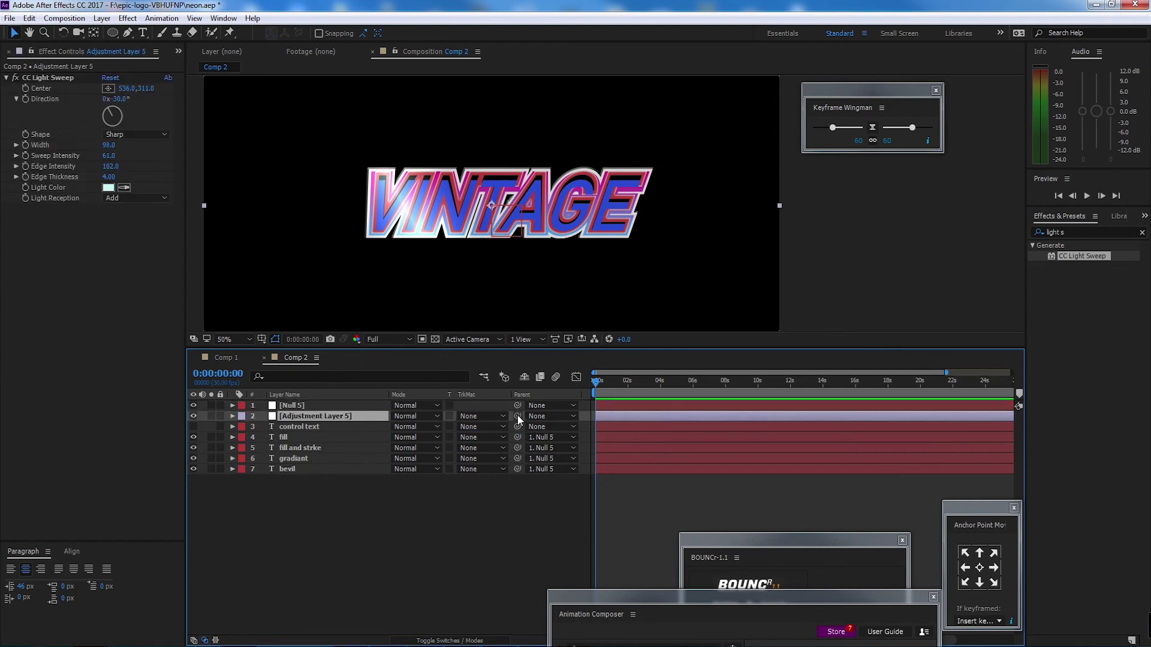
{"action": "left_click_drag", "start_coordinate": [517, 415], "coordinate": [327, 405]}
- Keyframe the null object's scale from 0% at the start of Comp 2 to 100% at 0:00:02:01
{"action": "left_click", "coordinate": [342, 407]}
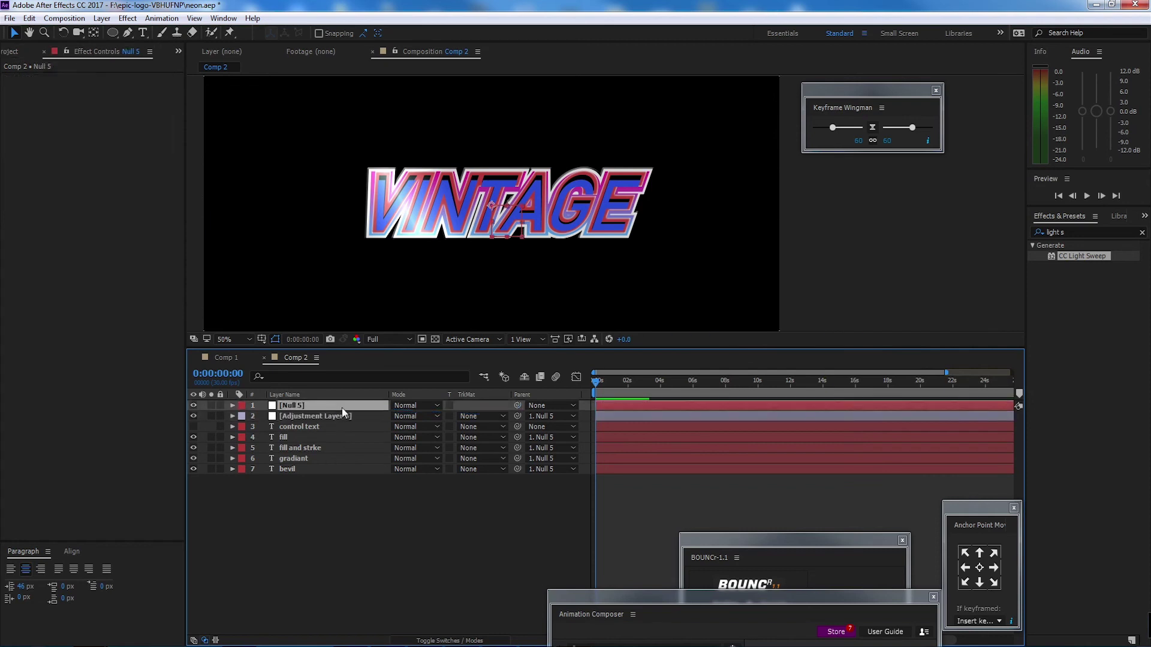
{"action": "key", "text": "s"}
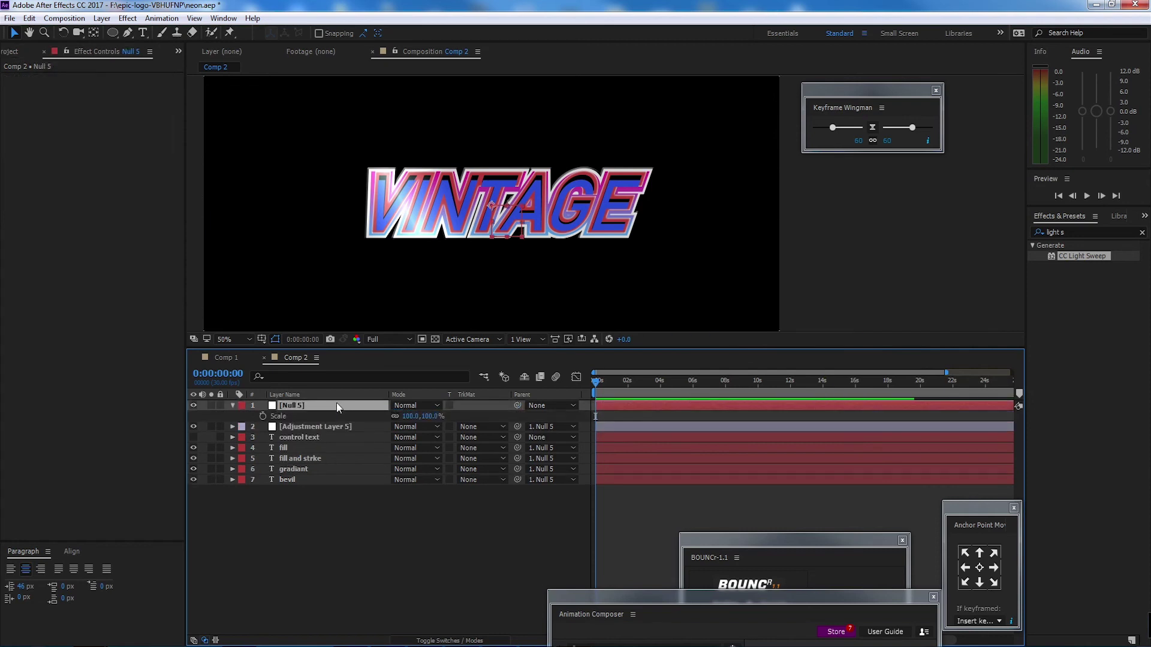
{"action": "left_click", "coordinate": [262, 416]}
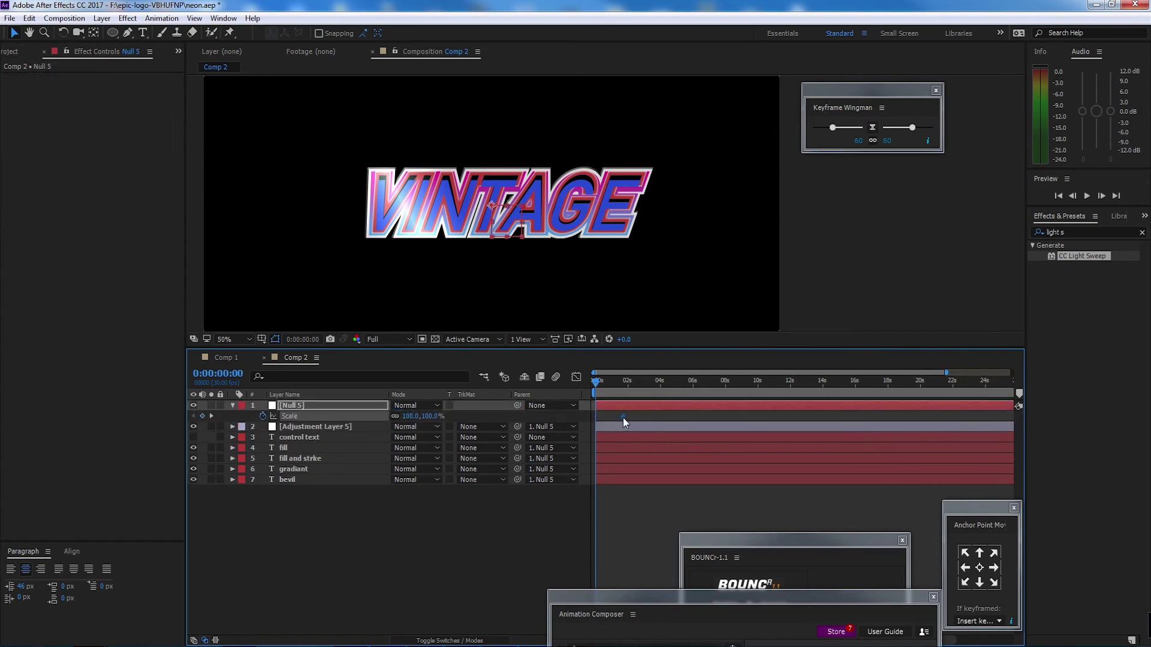
{"action": "left_click_drag", "start_coordinate": [624, 418], "coordinate": [628, 417]}
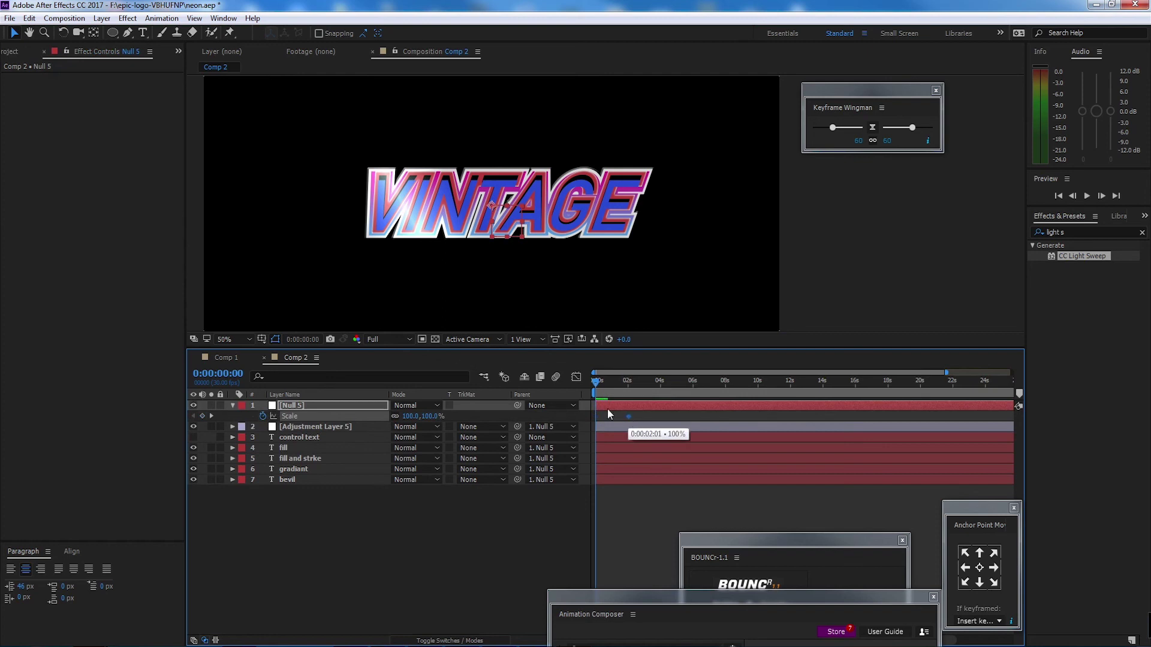
{"action": "left_click", "coordinate": [430, 416]}
{"action": "type", "text": "0"}
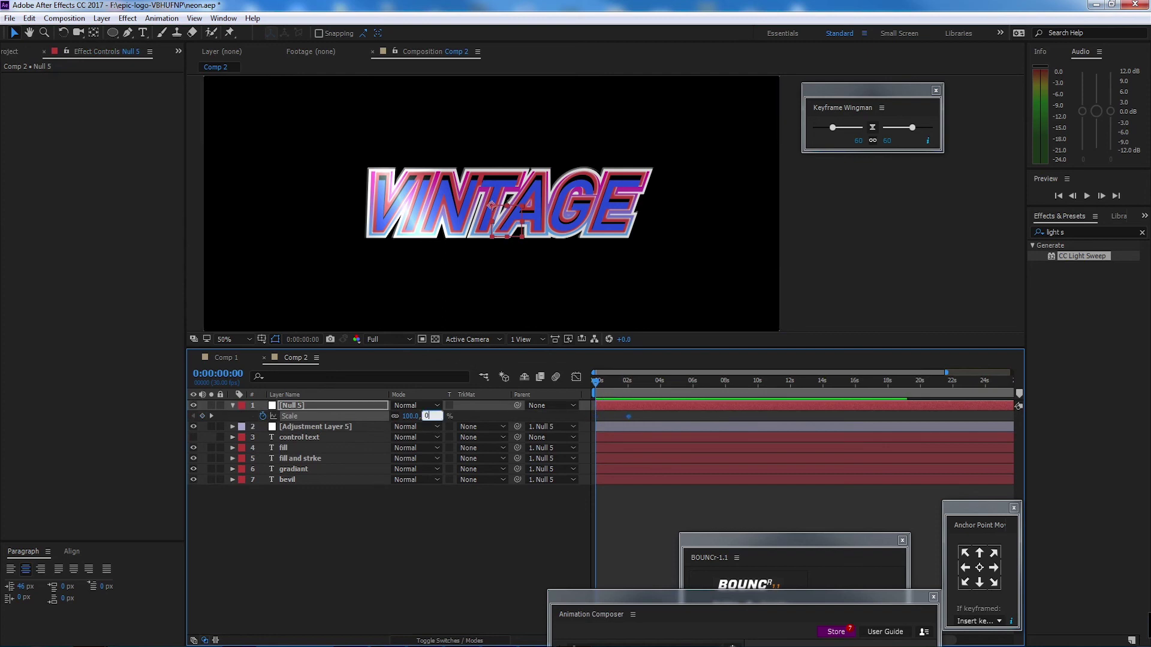
{"action": "key", "text": "Return"}
- Apply Easy Ease to both scale keyframes of the null and move the ending one to just before the 1-second mark
{"action": "left_click_drag", "start_coordinate": [639, 416], "coordinate": [575, 421]}
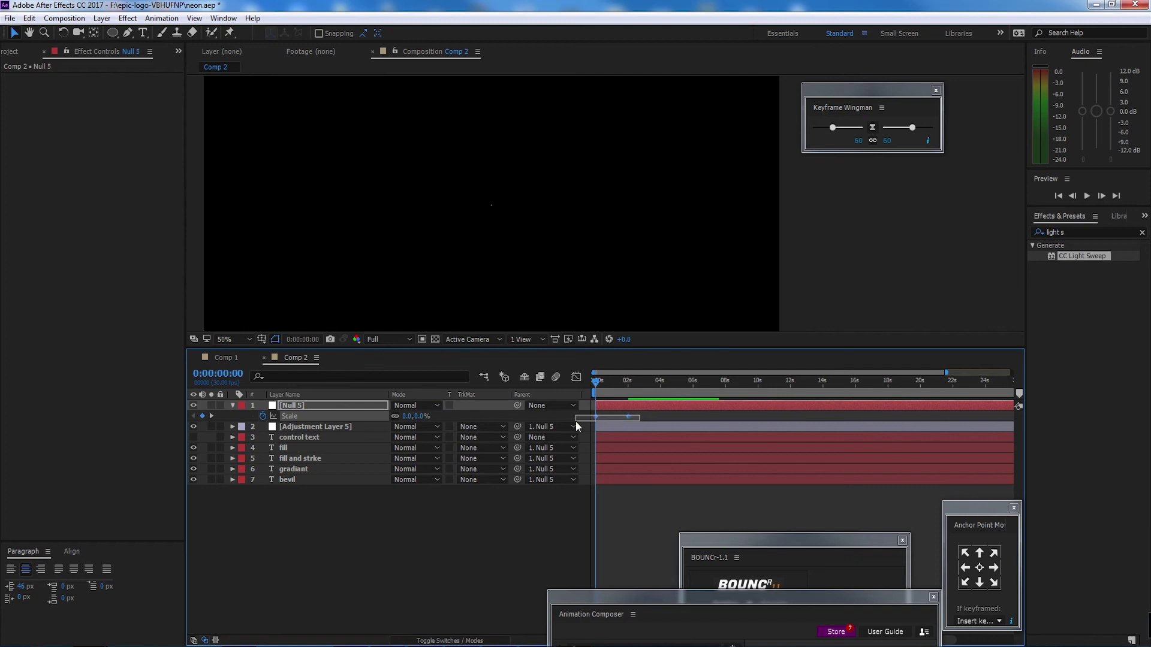
{"action": "key", "text": "F9"}
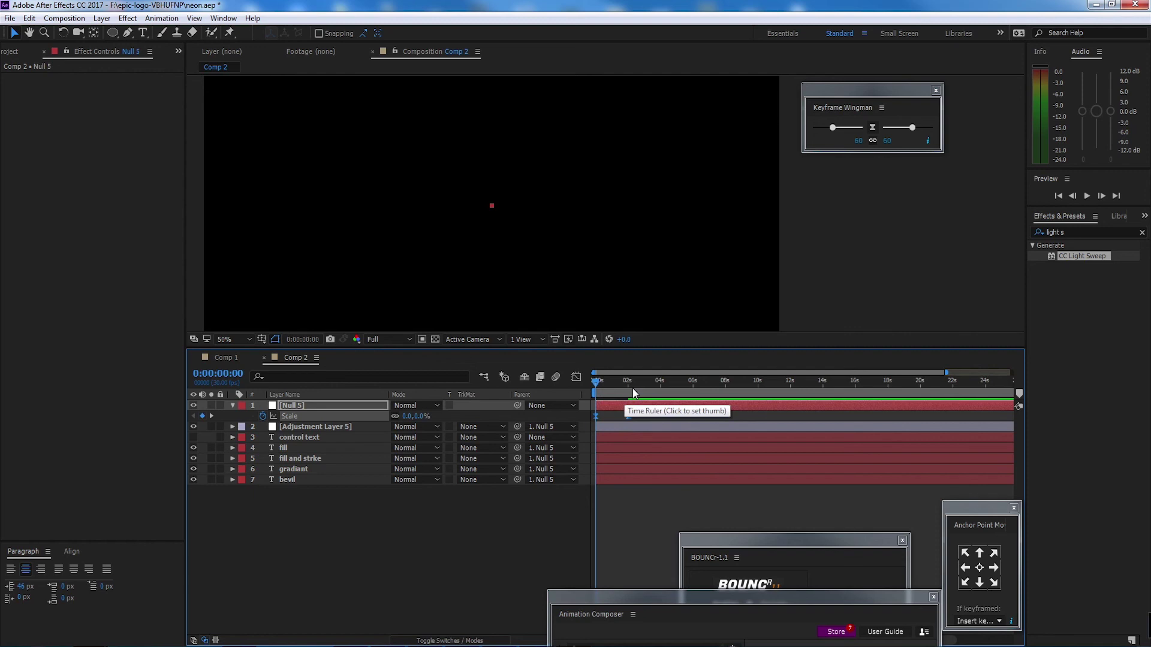
{"action": "key", "text": "space"}
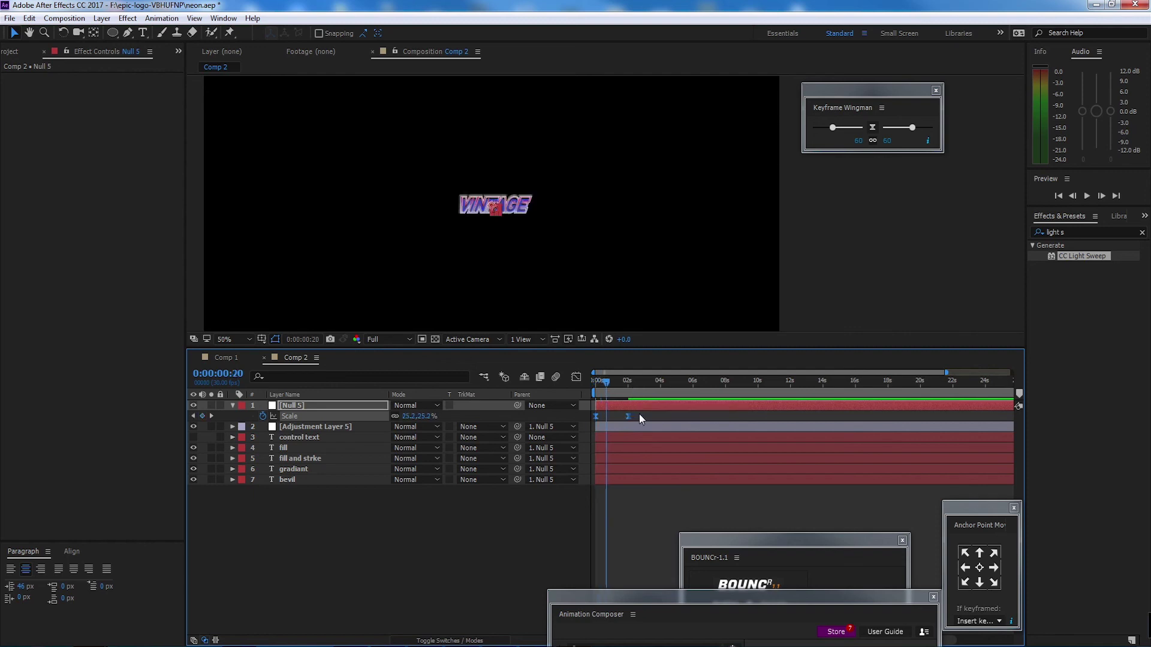
{"action": "left_click_drag", "start_coordinate": [628, 416], "coordinate": [592, 385]}
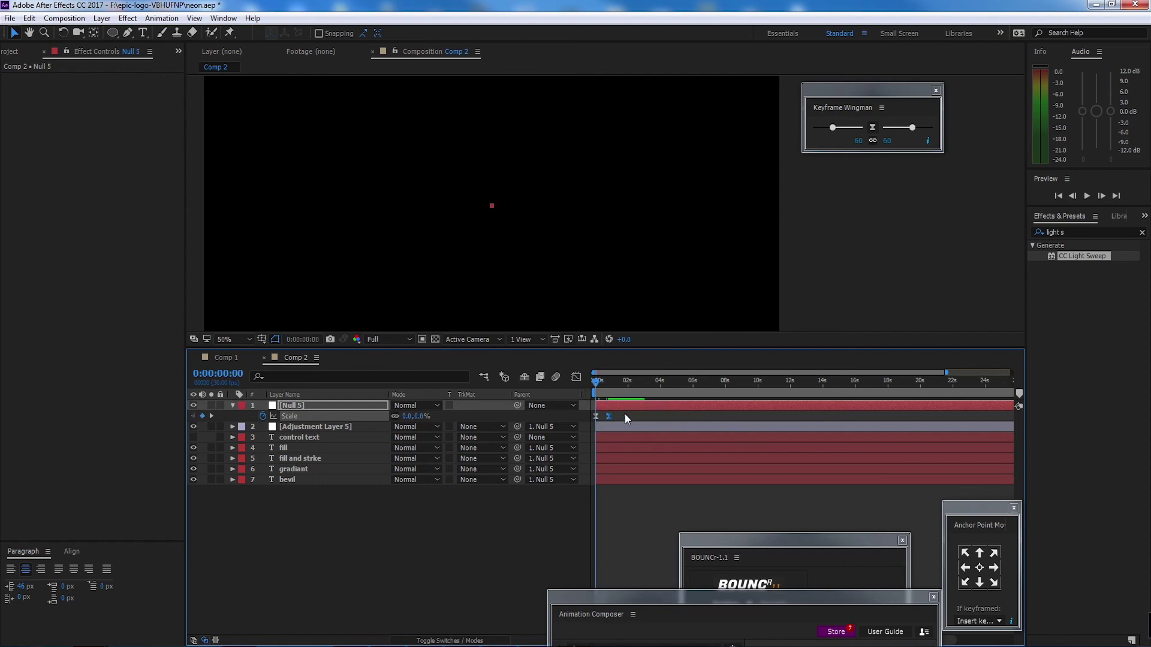
- Reshape the null's scale speed curve to peak early with a long ease-out, and preview the animation
{"action": "left_click", "coordinate": [577, 377]}
{"action": "left_click_drag", "start_coordinate": [576, 608], "coordinate": [788, 597]}
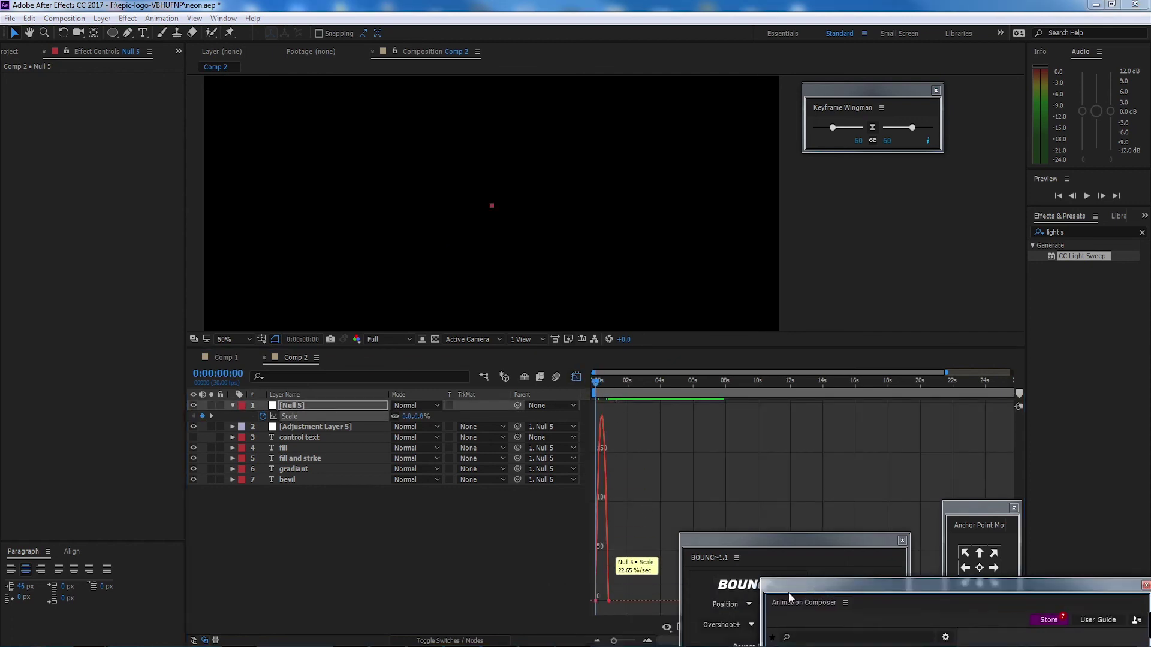
{"action": "left_click_drag", "start_coordinate": [614, 642], "coordinate": [626, 642]}
{"action": "left_click_drag", "start_coordinate": [635, 588], "coordinate": [614, 609]}
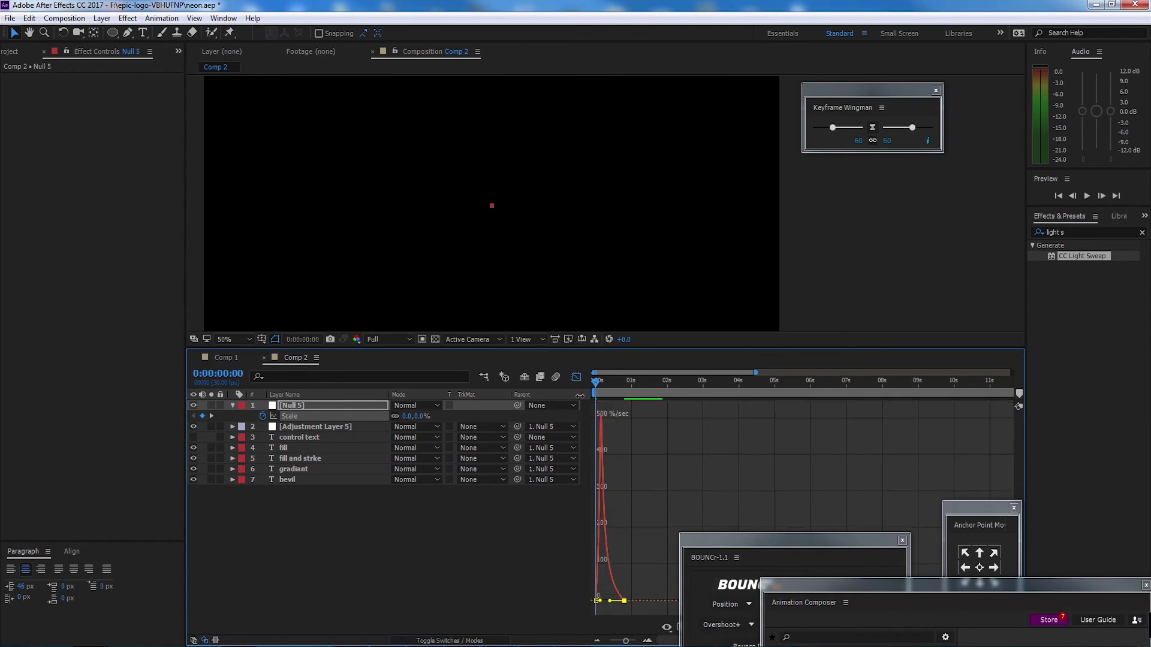
{"action": "left_click", "coordinate": [576, 377]}
{"action": "key", "text": "space"}
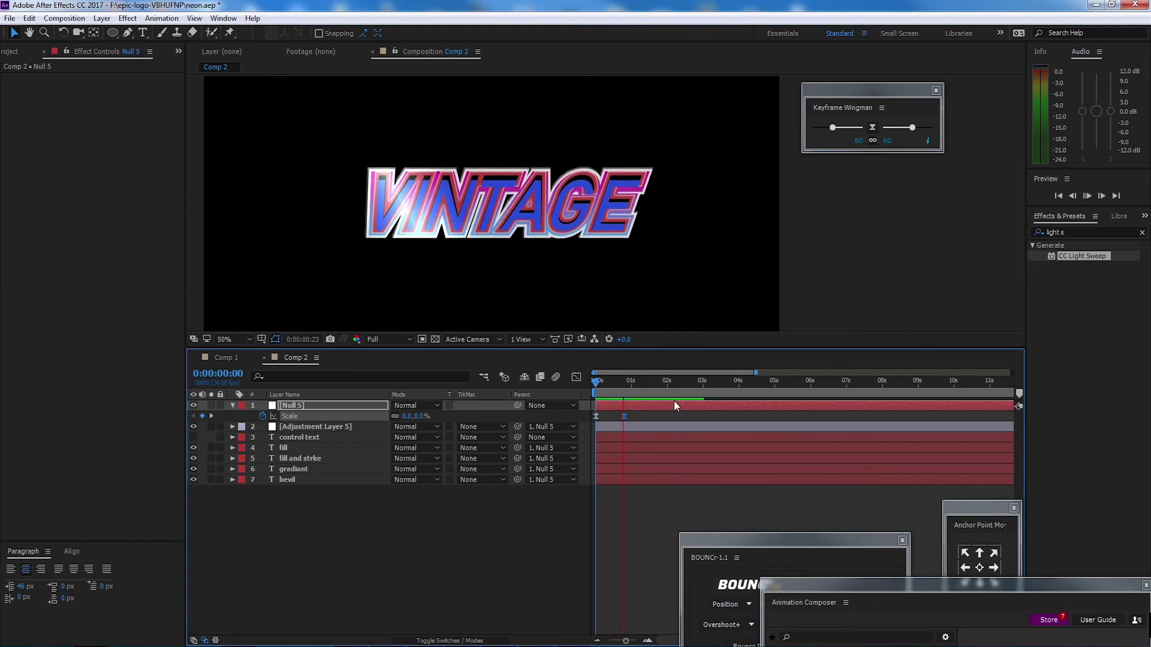
{"action": "key", "text": "space"}
- Move the null's ending scale keyframe to about the 1-second mark and preview the title's scale-up
{"action": "scroll", "coordinate": [542, 224], "scroll_direction": "down", "scroll_amount": 2}
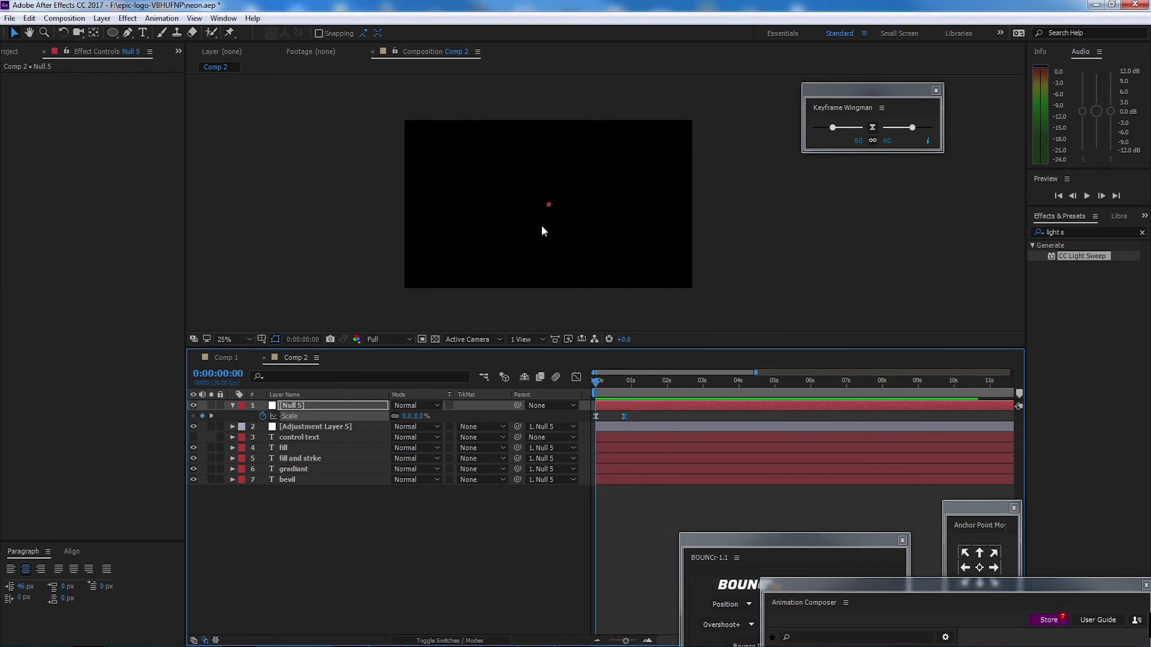
{"action": "left_click_drag", "start_coordinate": [550, 193], "coordinate": [559, 212]}
{"action": "left_click", "coordinate": [736, 235]}
{"action": "key", "text": "space"}
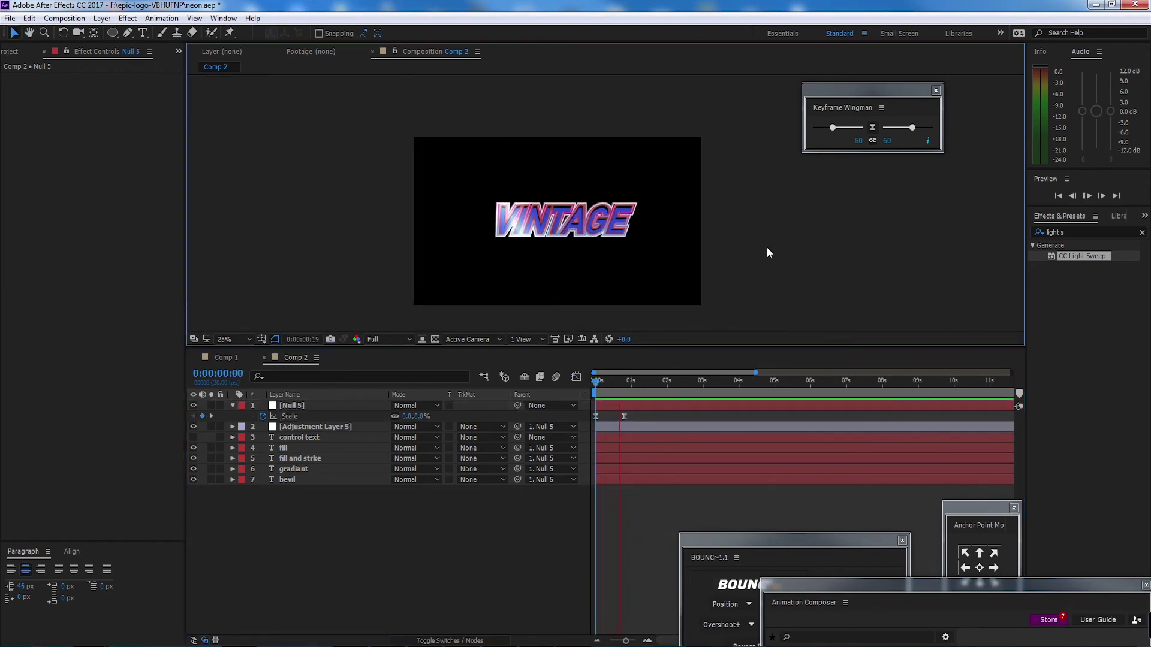
{"action": "key", "text": "space"}
{"action": "left_click_drag", "start_coordinate": [625, 416], "coordinate": [628, 416]}
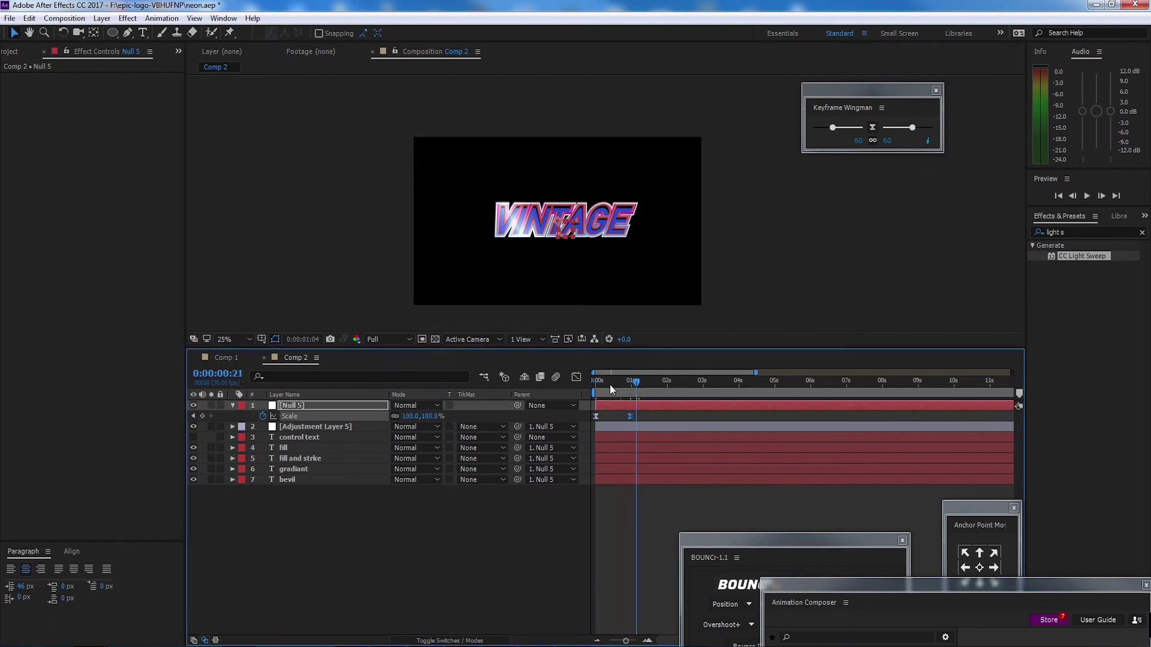
{"action": "key", "text": "space"}
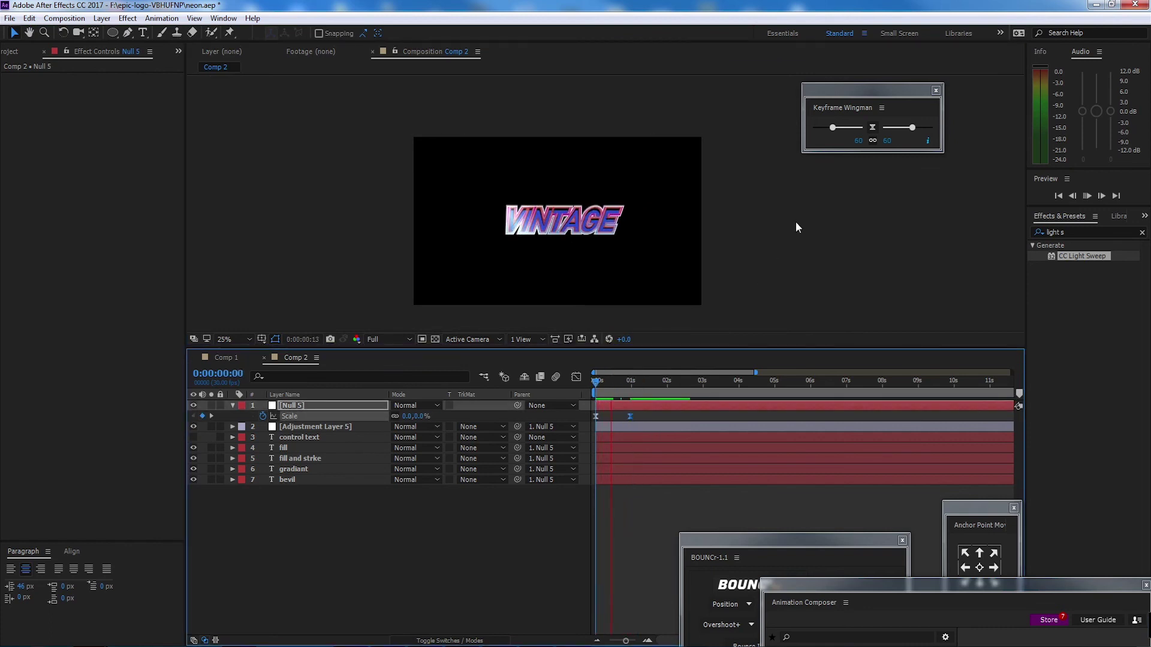
- Examine the VINTAGE title's layered strokes, gradient and light sweep up close at 0:00:00:27
{"action": "left_click", "coordinate": [628, 380]}
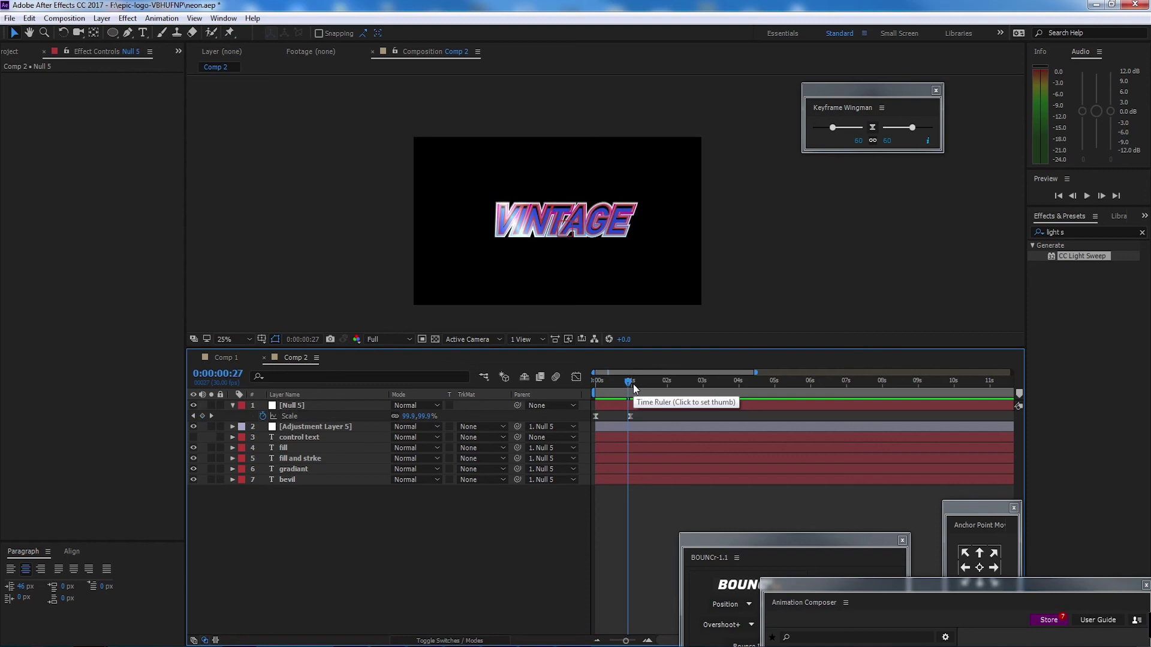
{"action": "scroll", "coordinate": [588, 219], "scroll_direction": "up", "scroll_amount": 2}
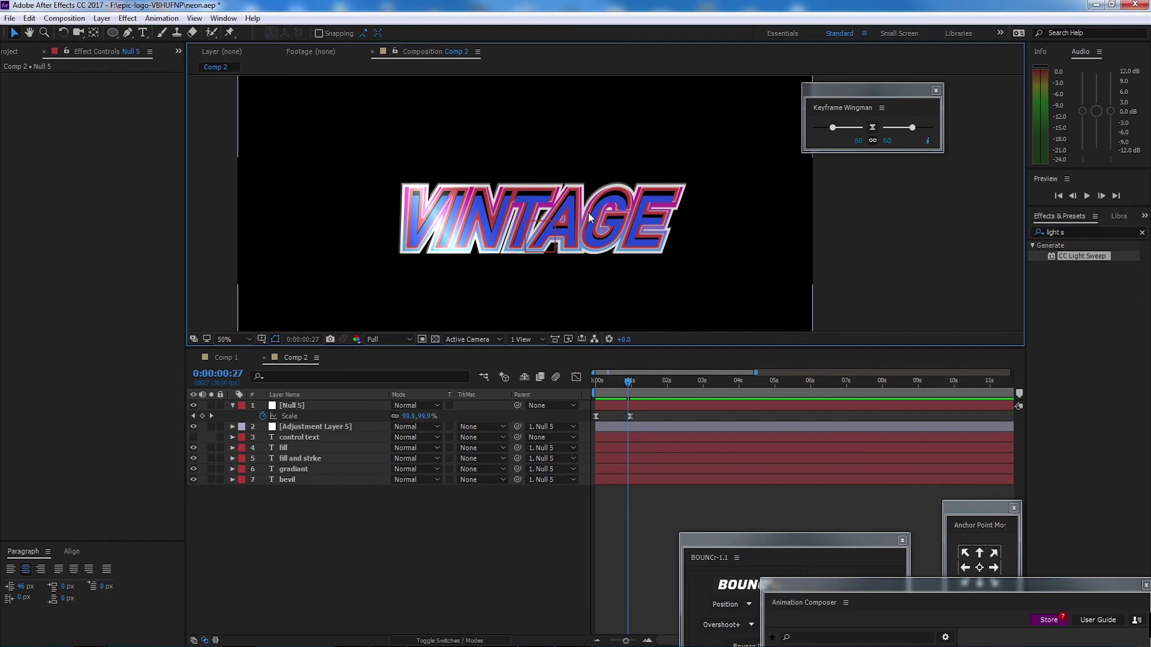
{"action": "scroll", "coordinate": [586, 211], "scroll_direction": "up", "scroll_amount": 2}
{"action": "scroll", "coordinate": [558, 227], "scroll_direction": "down", "scroll_amount": 4}
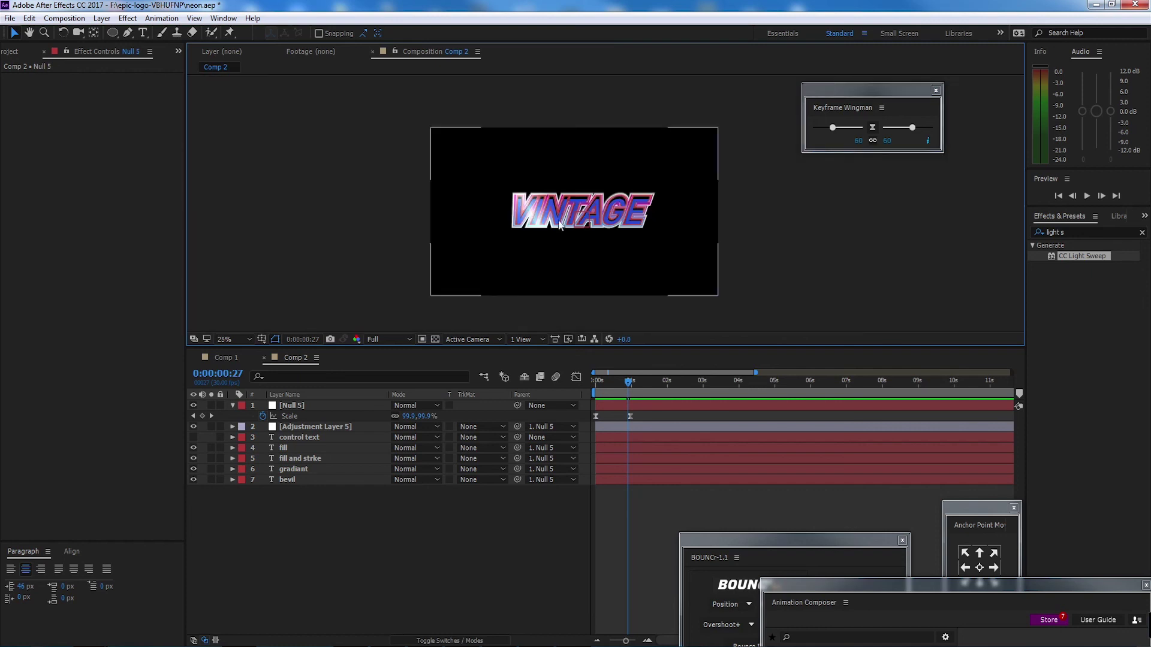
{"action": "scroll", "coordinate": [559, 226], "scroll_direction": "up", "scroll_amount": 2}
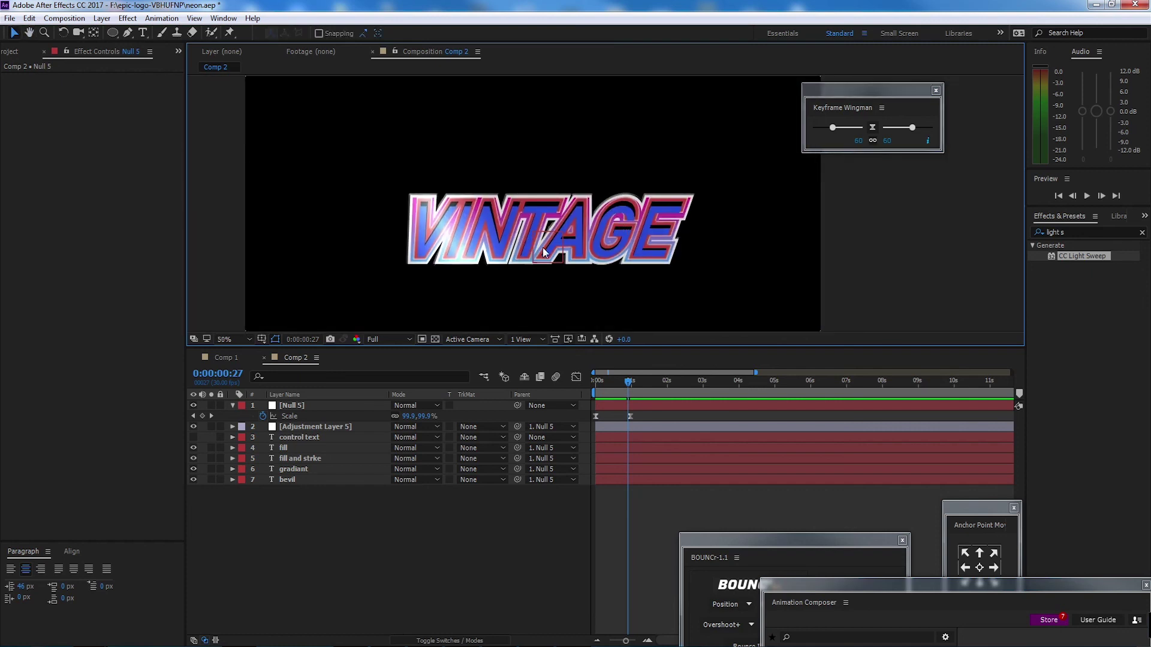
{"action": "left_click", "coordinate": [476, 543]}
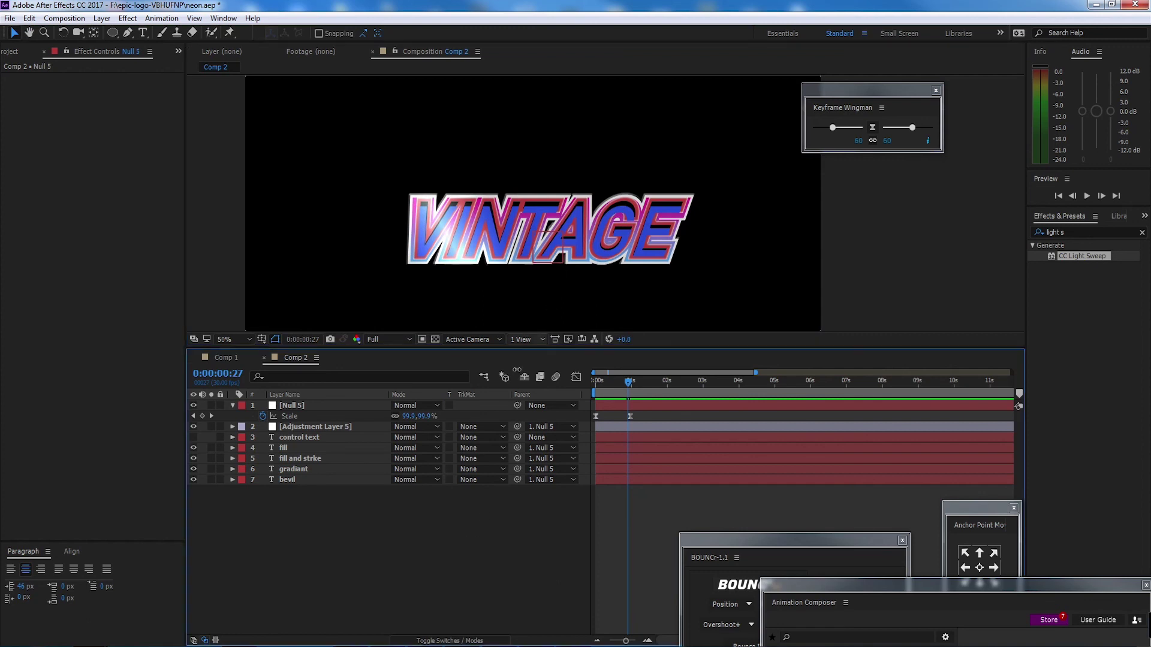
{"action": "scroll", "coordinate": [538, 210], "scroll_direction": "up", "scroll_amount": 2}
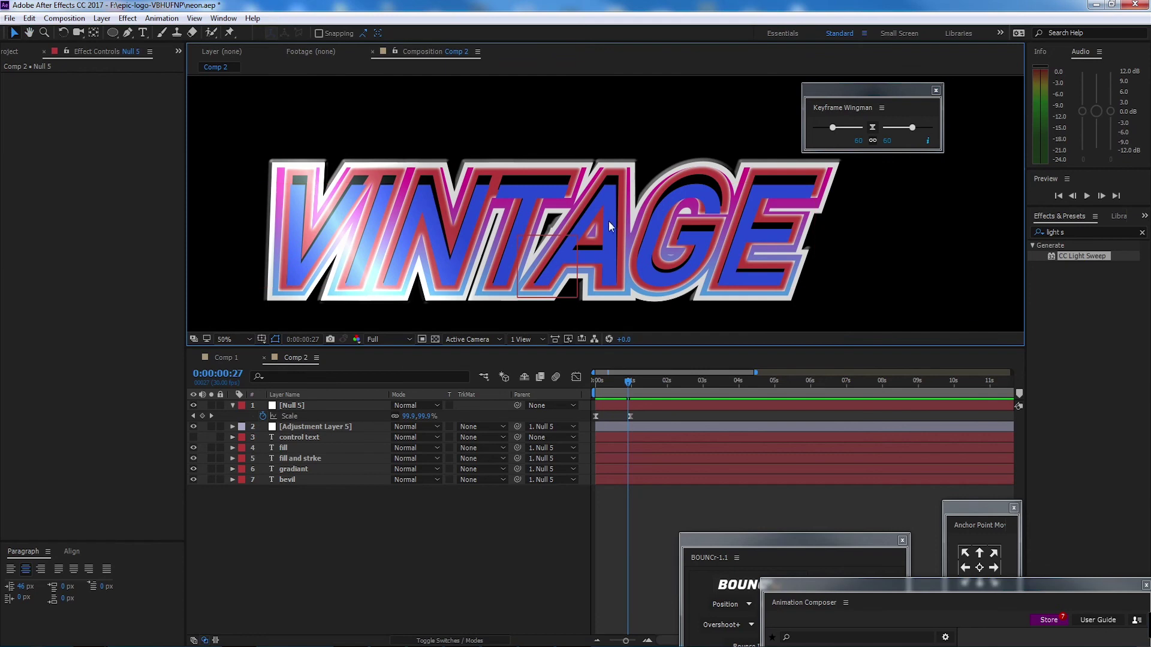
{"action": "scroll", "coordinate": [609, 220], "scroll_direction": "down", "scroll_amount": 2}
{"action": "key", "text": "v"}
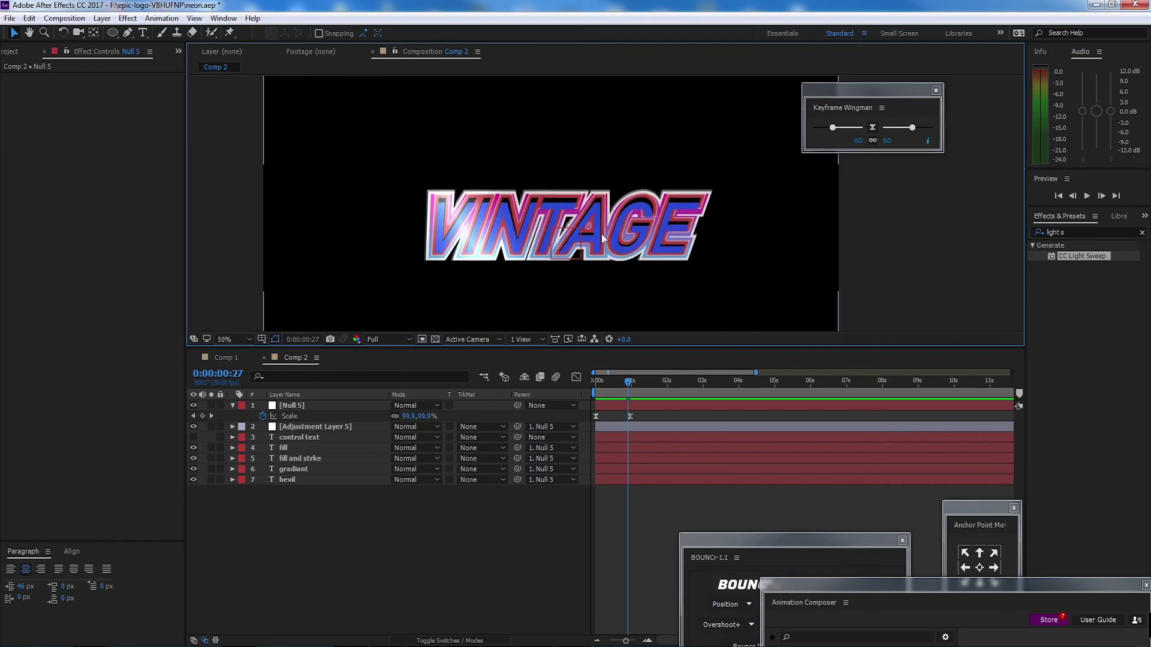